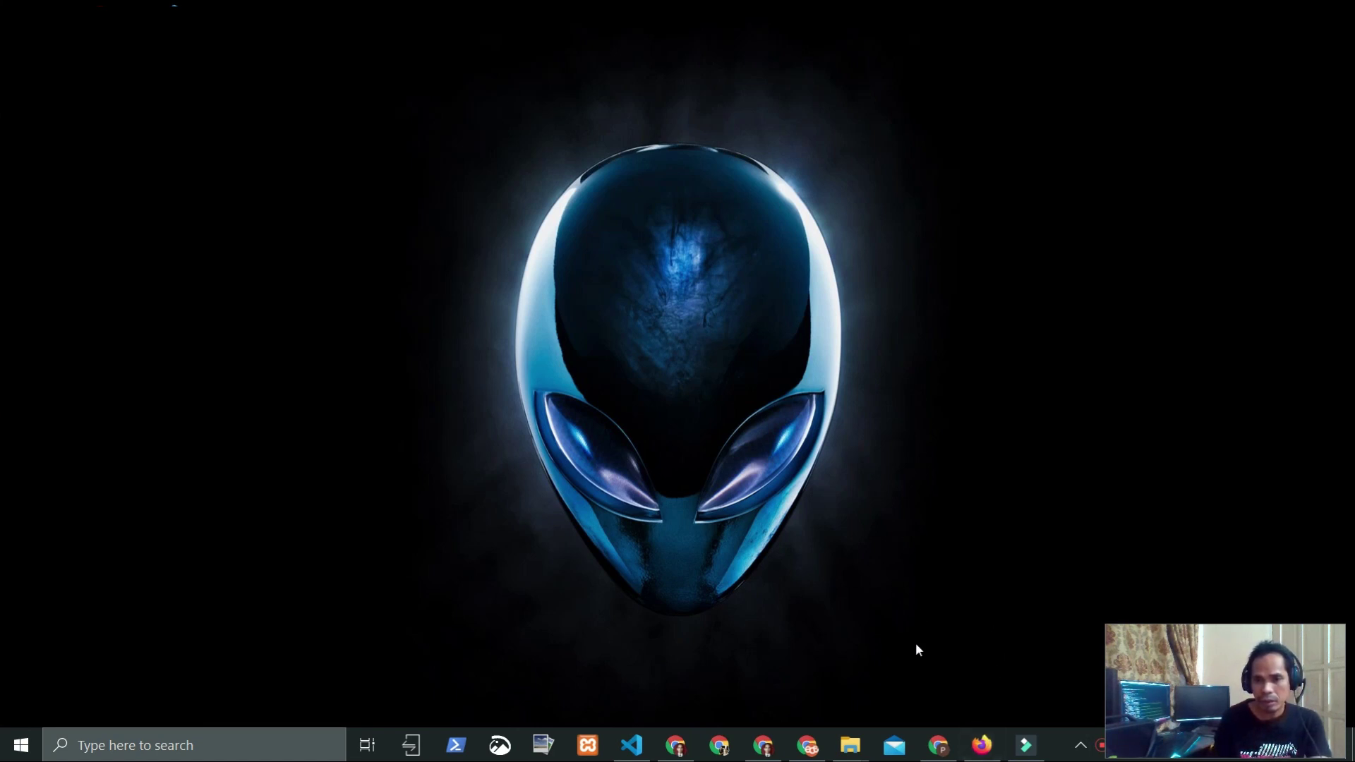
Step: Restore the Firefox window from the taskbar so a blank new tab shows
left_click(991, 749)
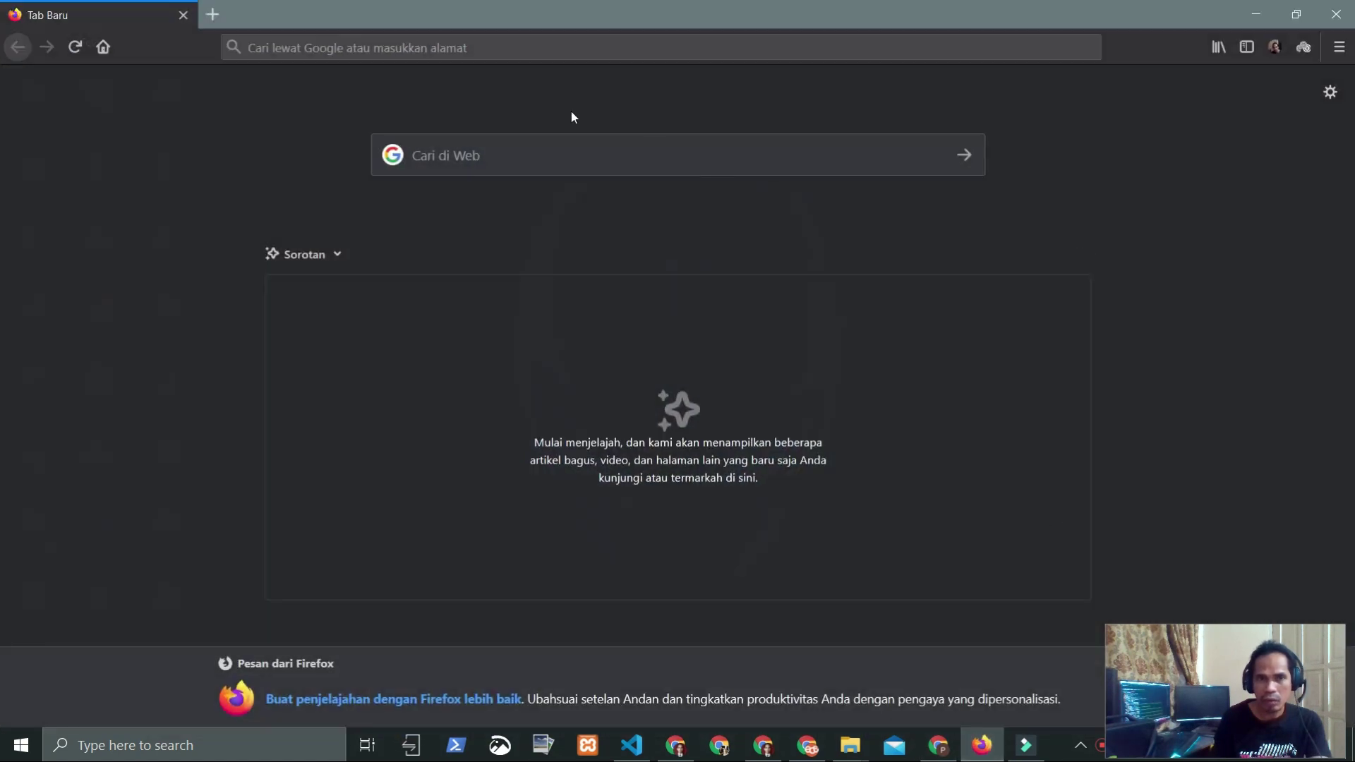
Step: Go to surat.fkip.unismuh.ac.id in Firefox
left_click(459, 48)
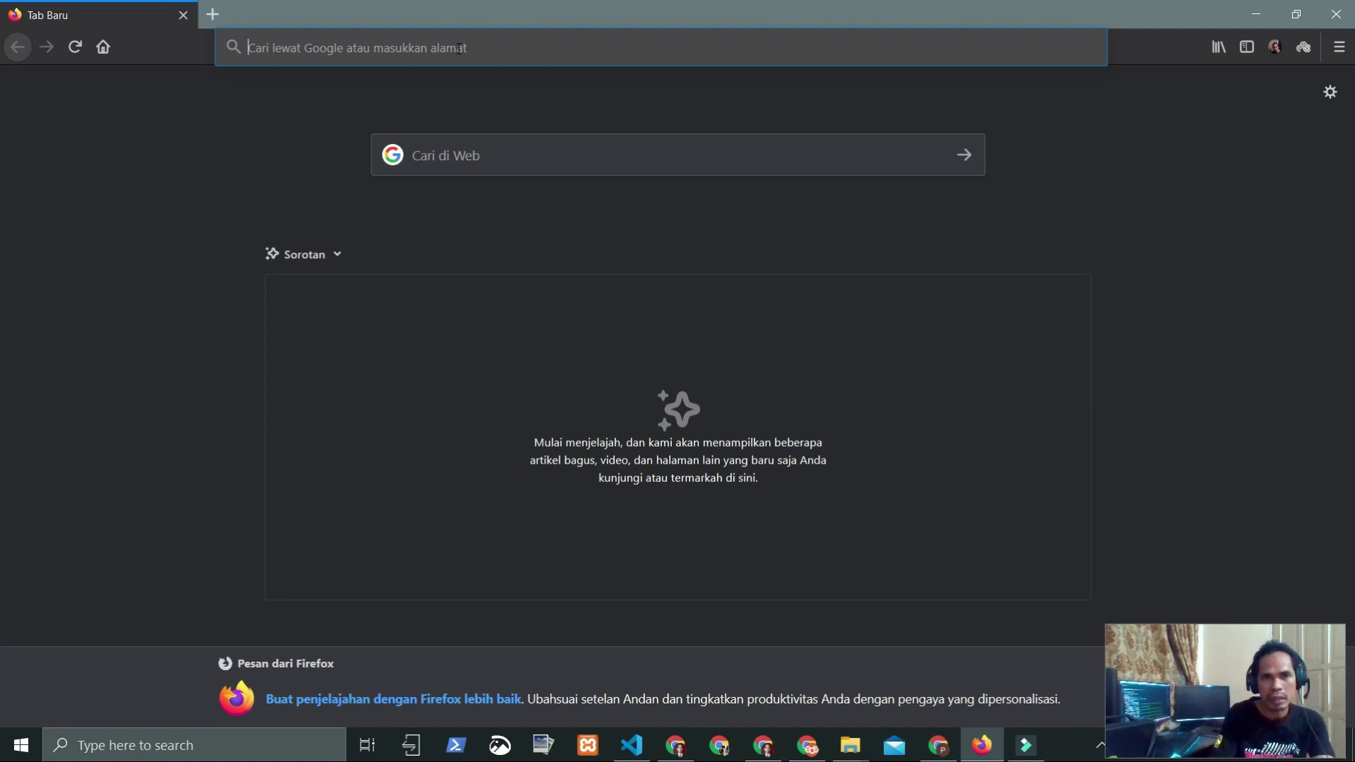
type("surat.")
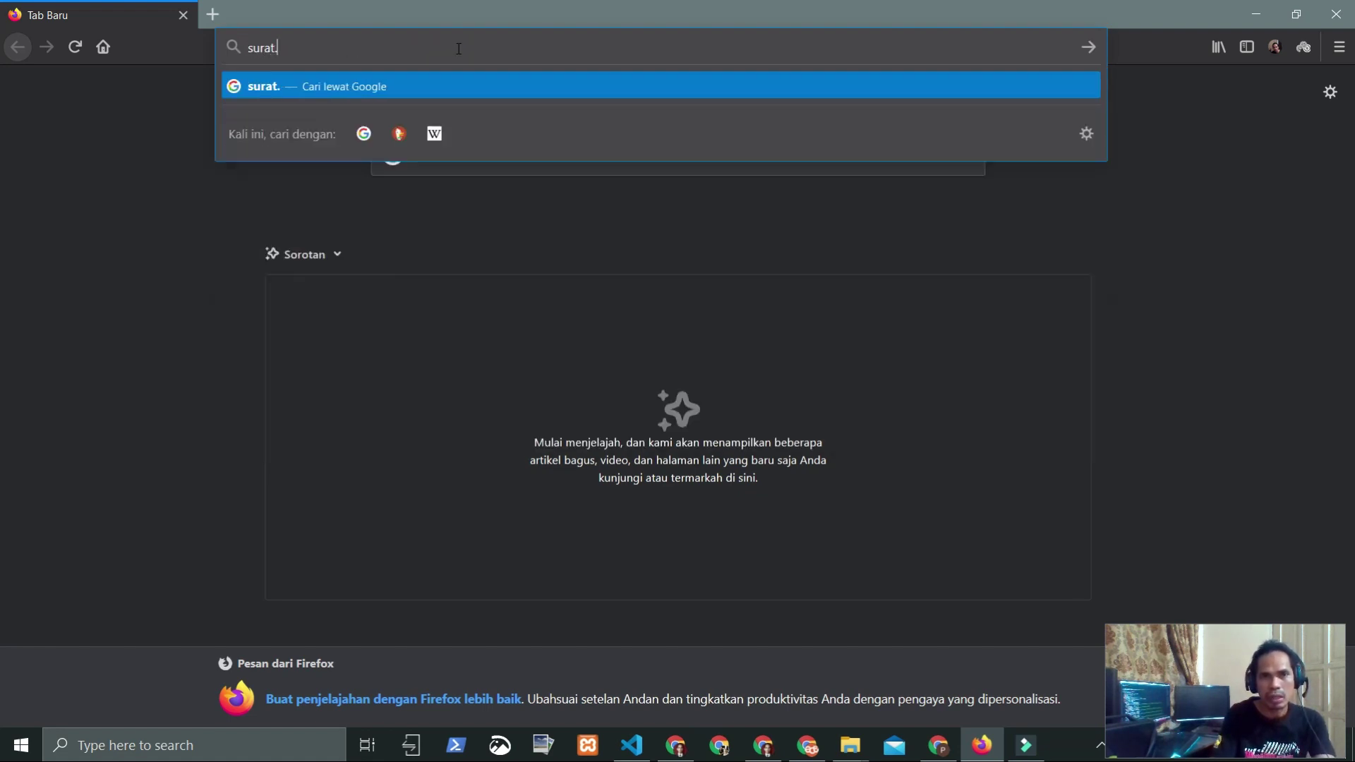
type("fkip.u")
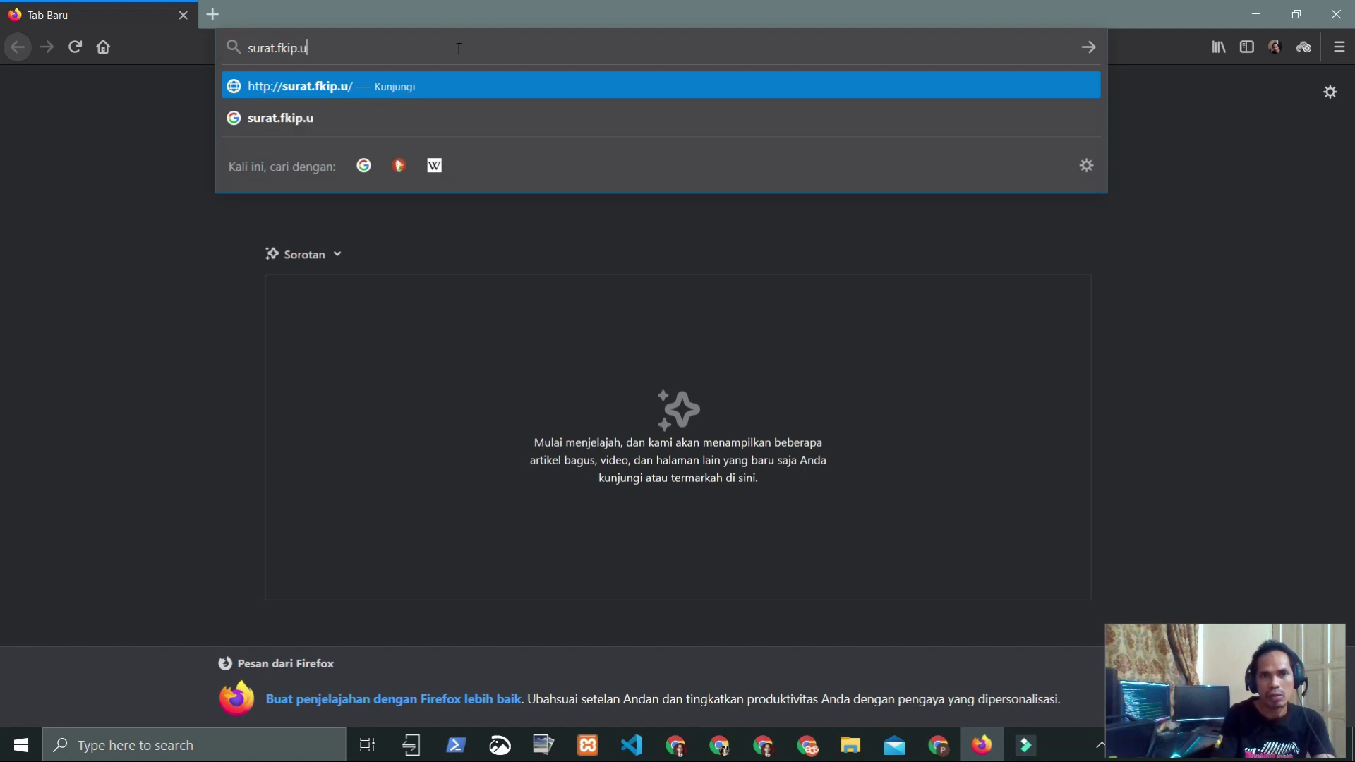
type("nismuh.ac.id")
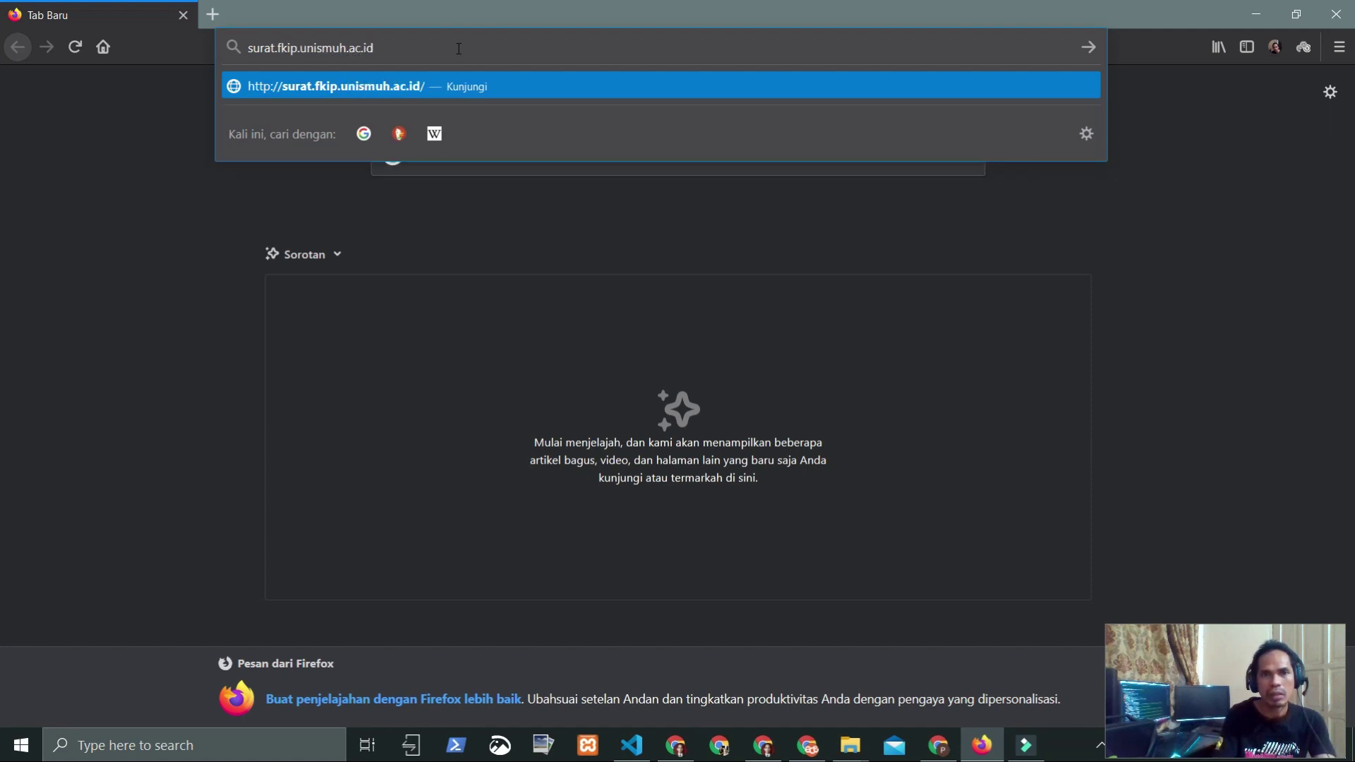
key("Return")
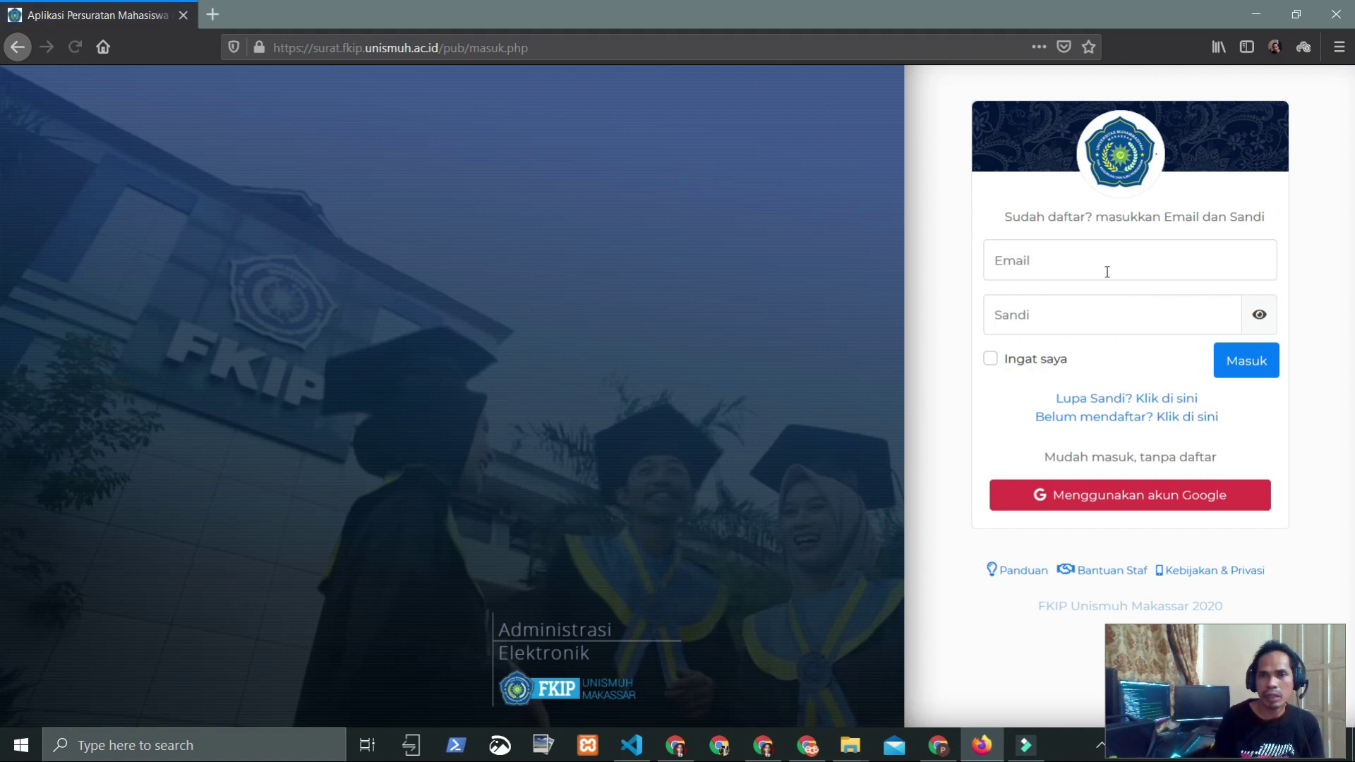
Step: Focus the login Email field and close the saved-login suggestions list
left_click(1039, 261)
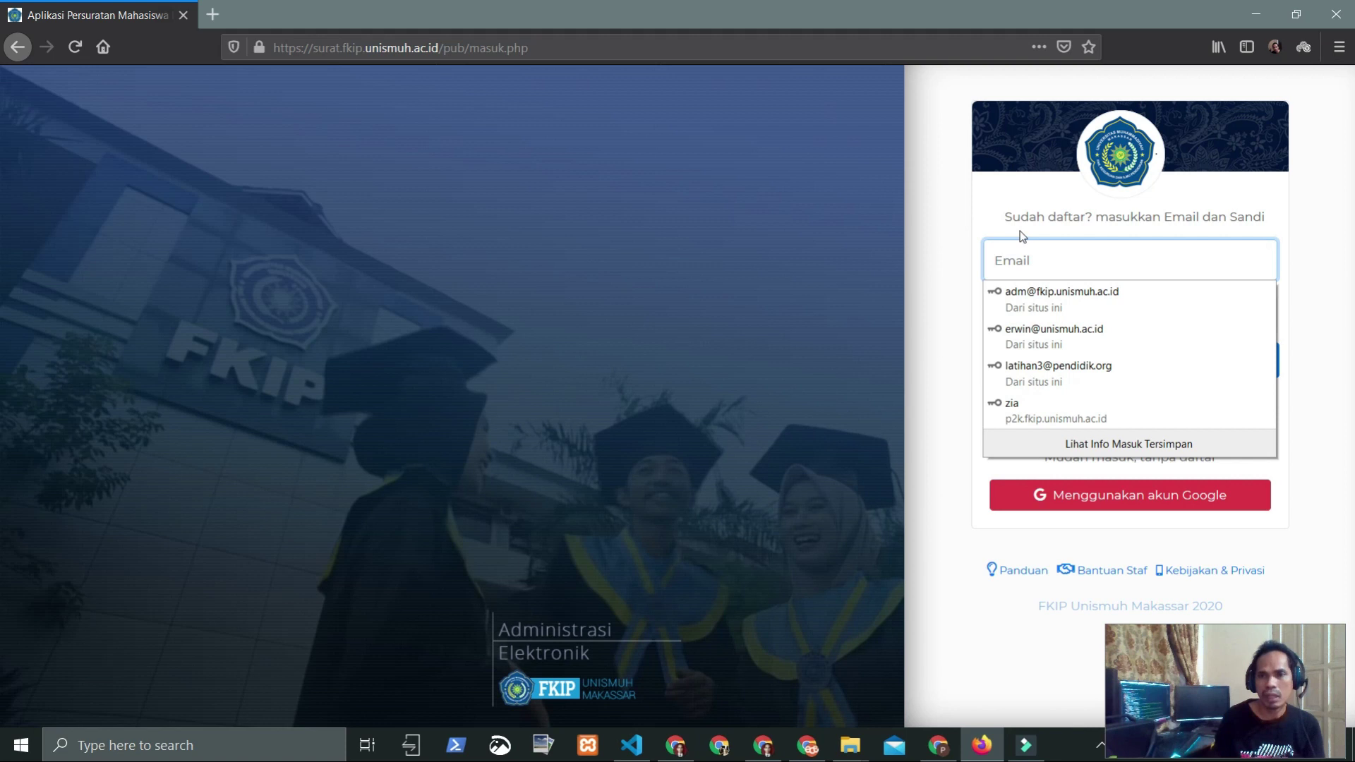
left_click(976, 206)
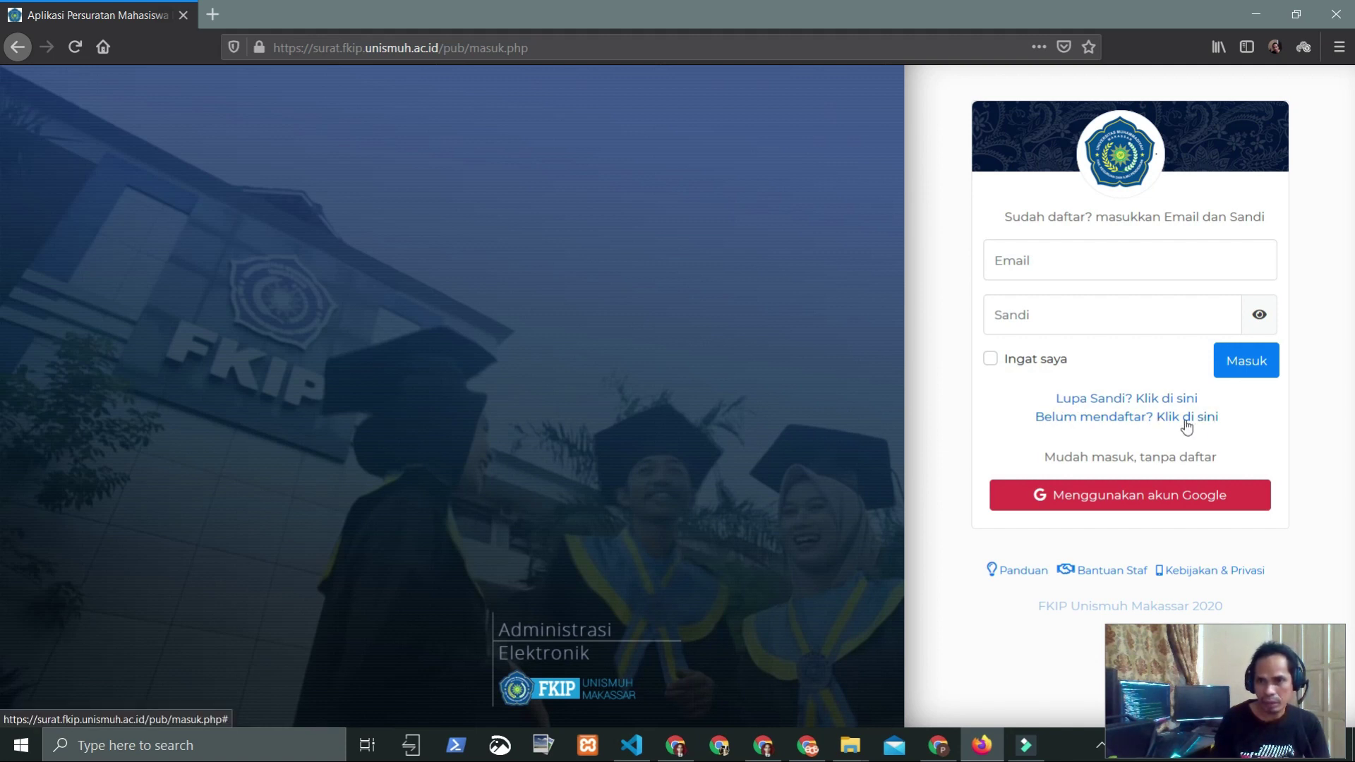
Step: Open the Daftar Akun form, then cancel it with Batalkan
left_click(1156, 422)
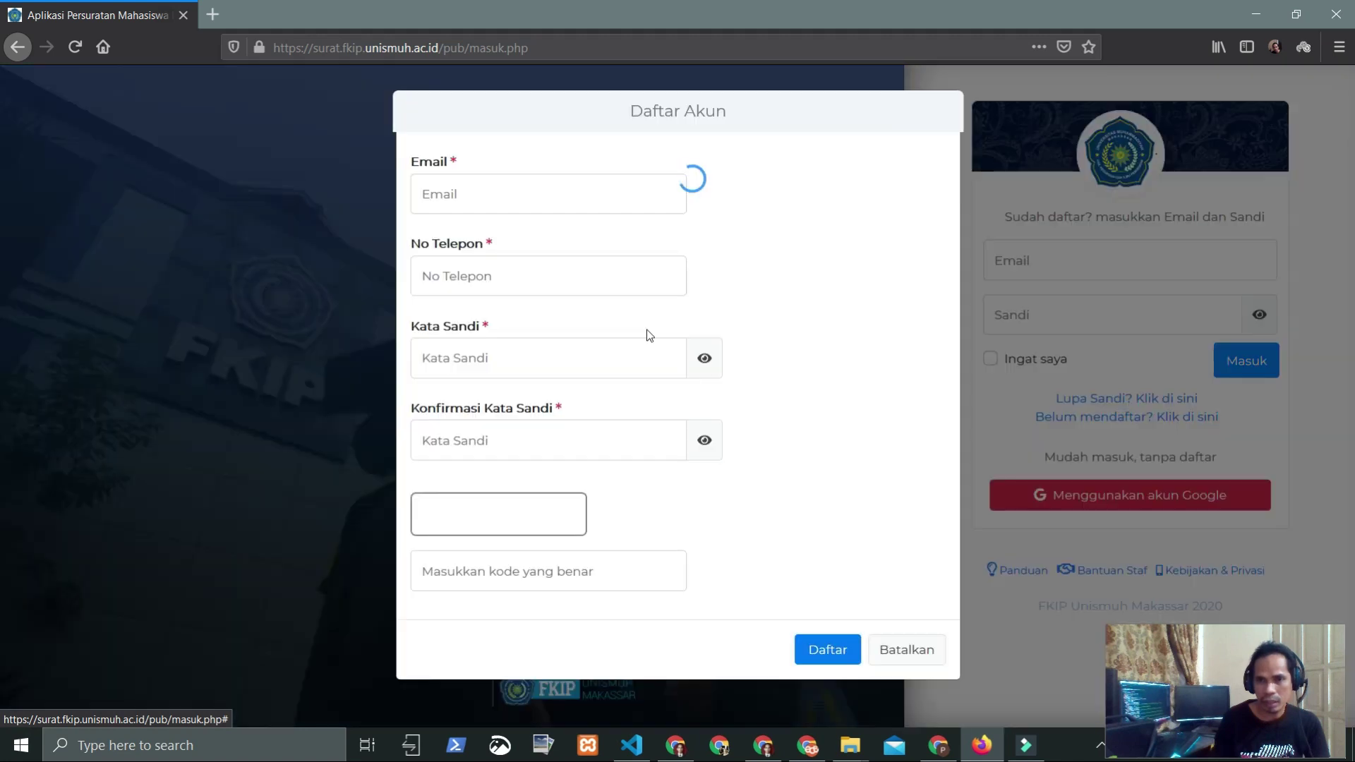
left_click(482, 192)
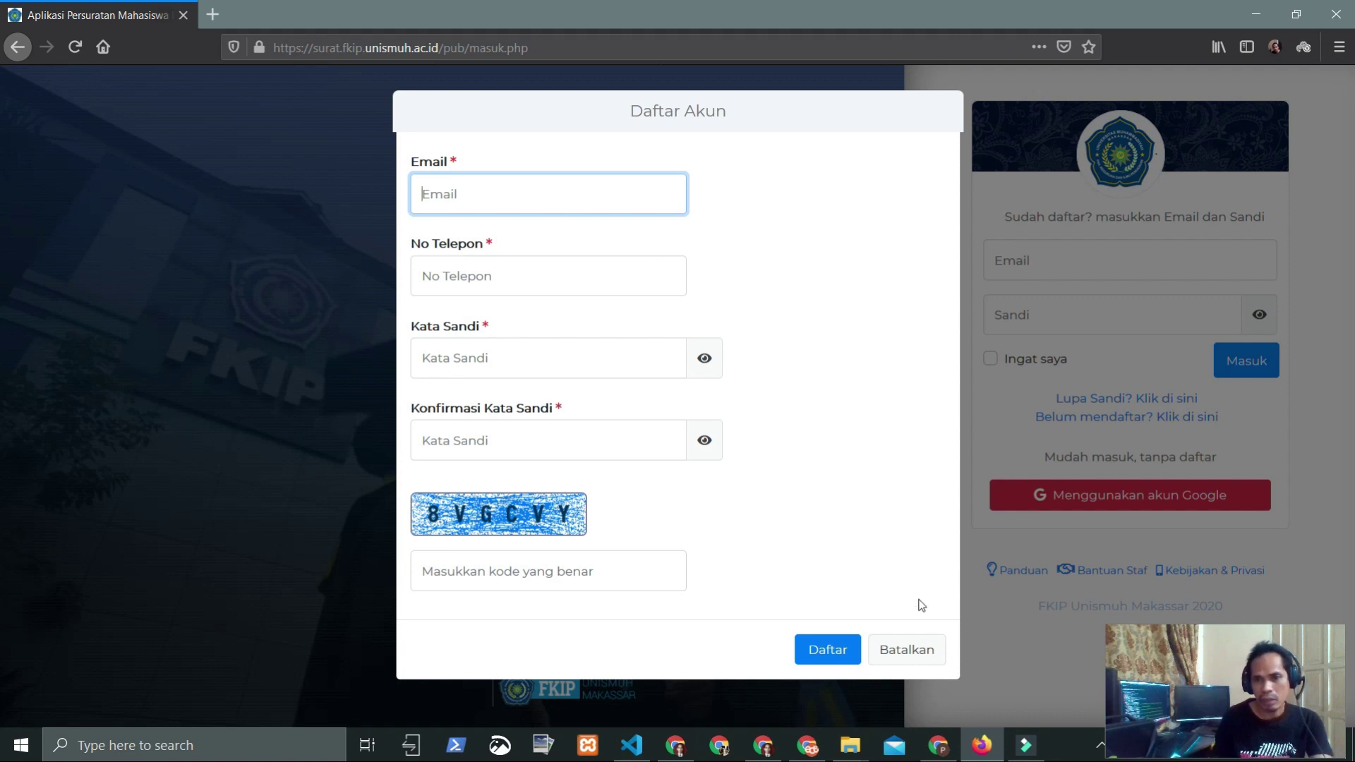
left_click(909, 651)
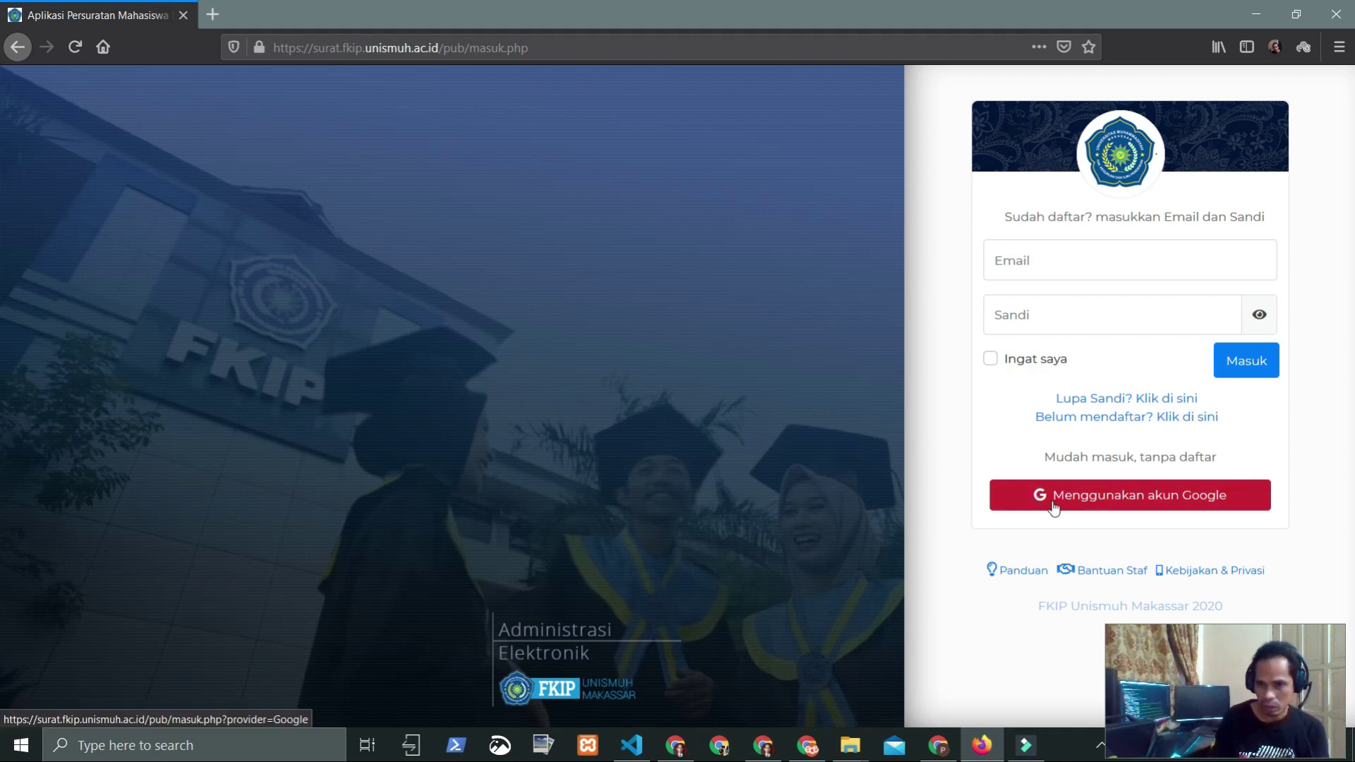
left_click(1094, 504)
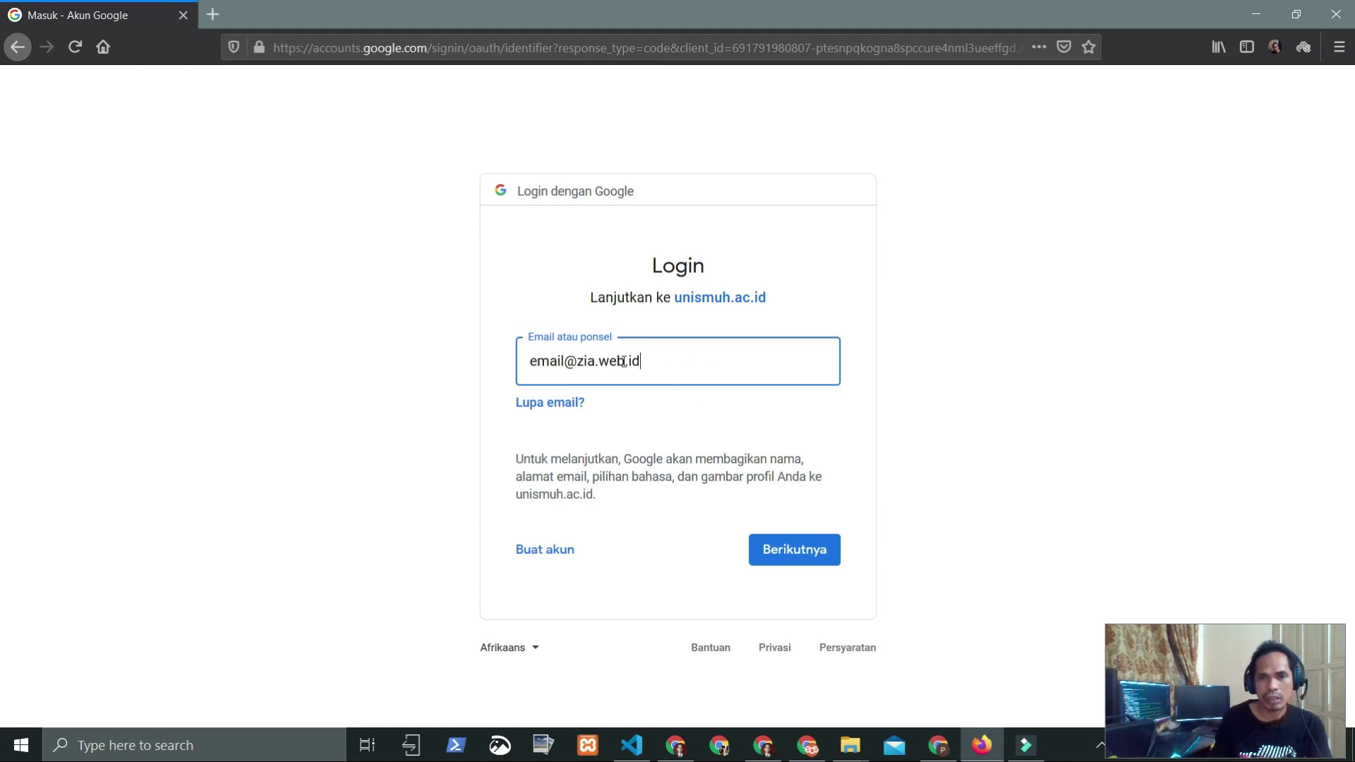
left_click(16, 48)
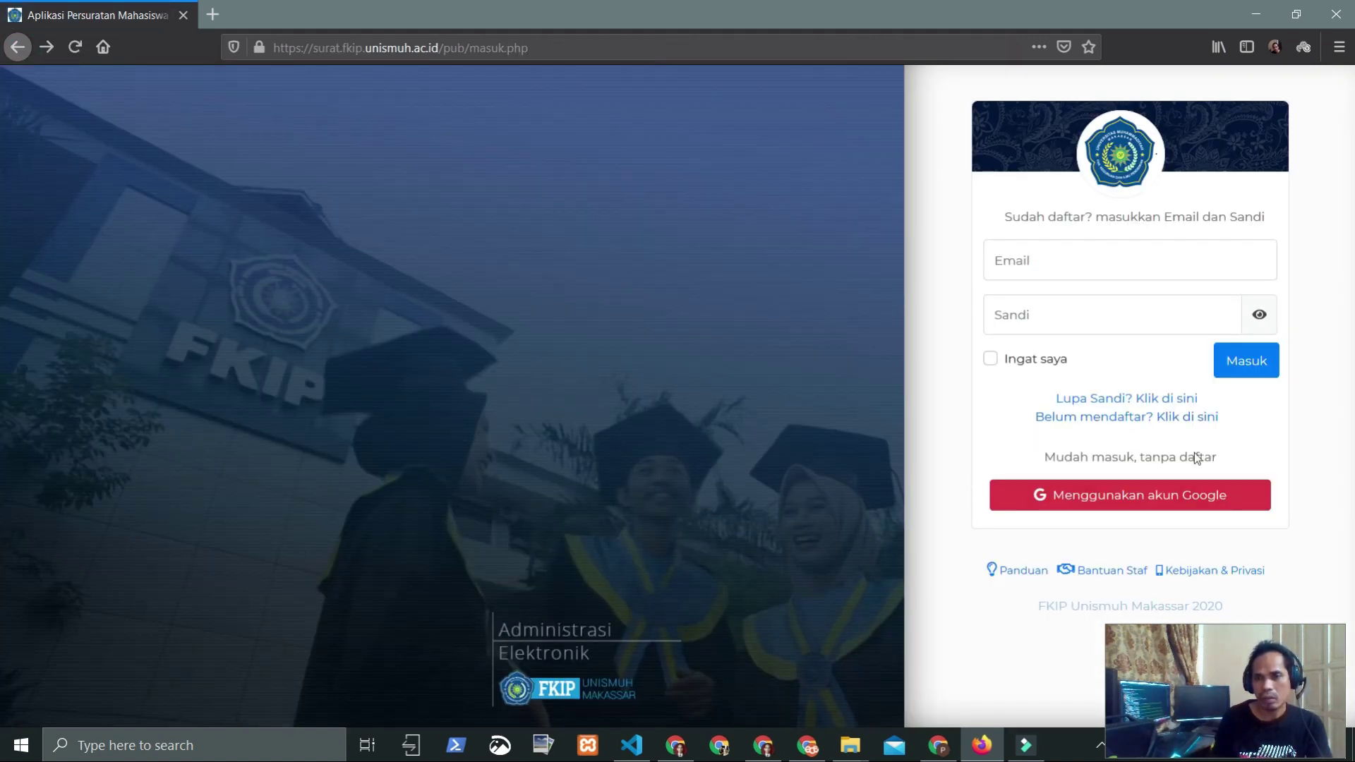
Step: Open the Daftar Akun form and enter the email address and a corrected phone number
left_click(1090, 424)
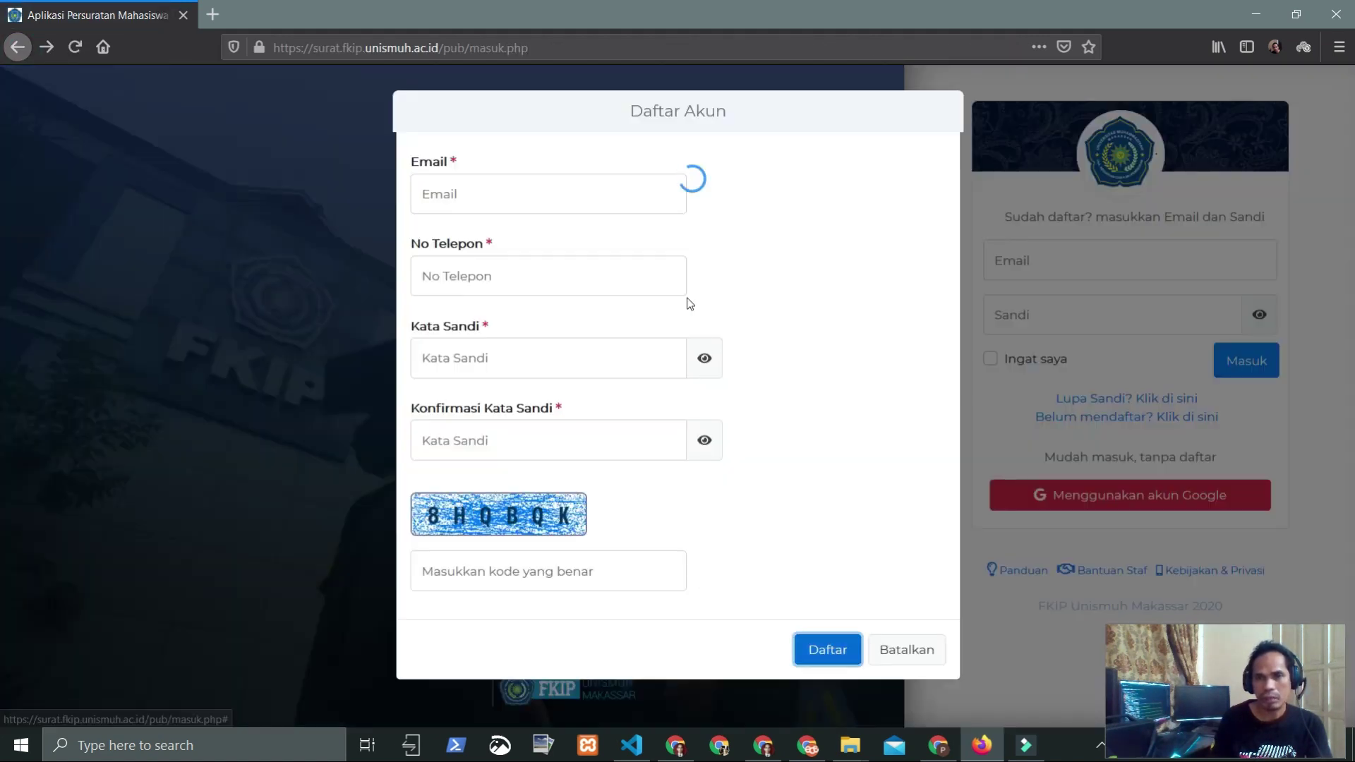
left_click(539, 203)
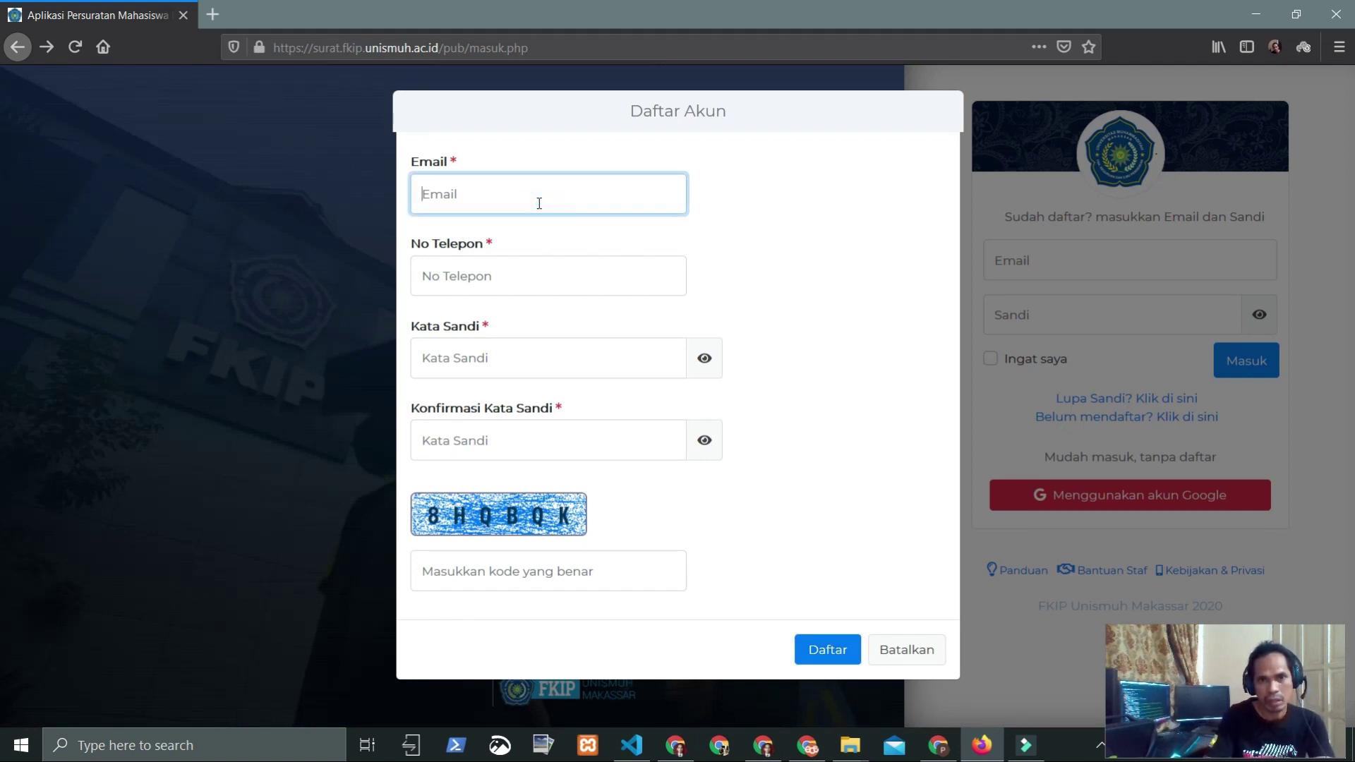
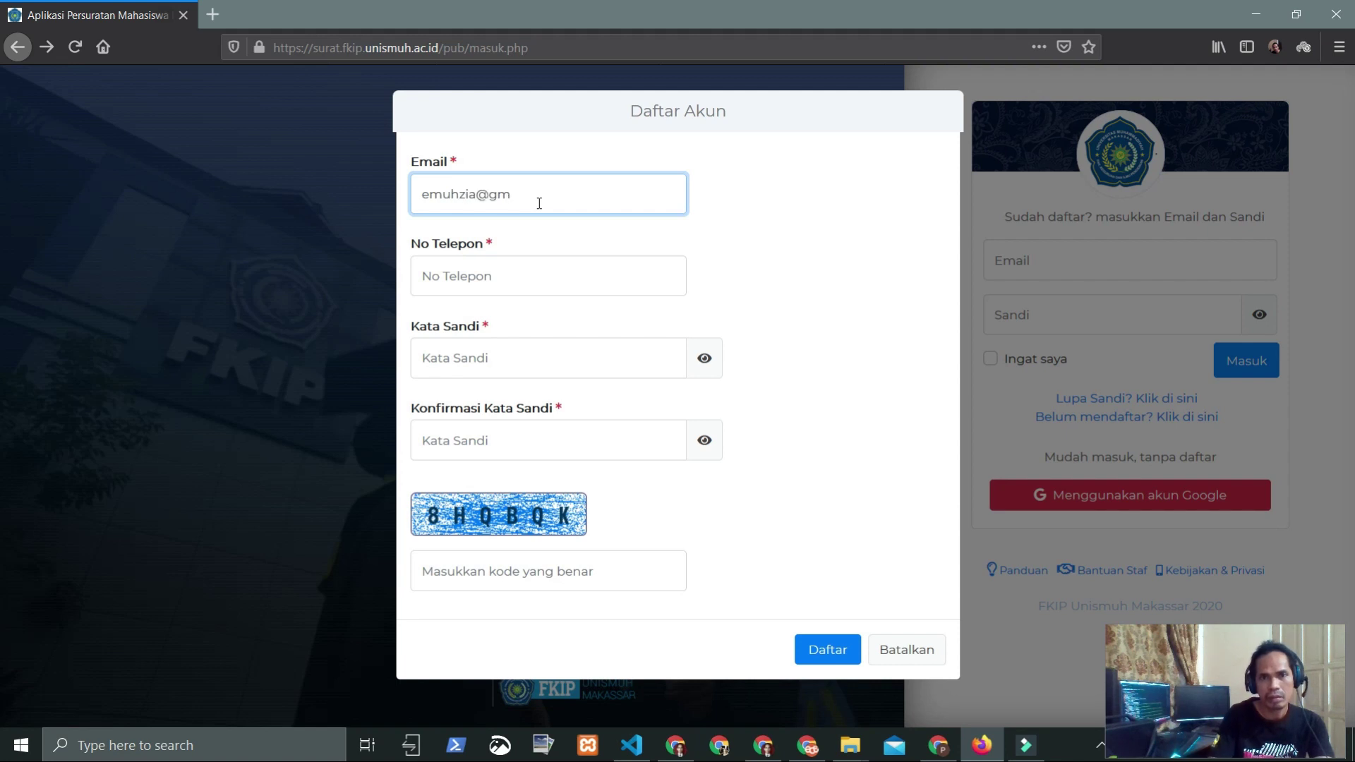
key("Tab")
type("0811111q")
key("Tab")
left_click(491, 277)
key("BackSpace")
Step: Enter and confirm the password, fill in the captcha code, and submit with Daftar
left_click(448, 354)
type("•••••••")
left_click(452, 439)
type("•••••••")
left_click(470, 567)
type("8HQBQK")
left_click(824, 647)
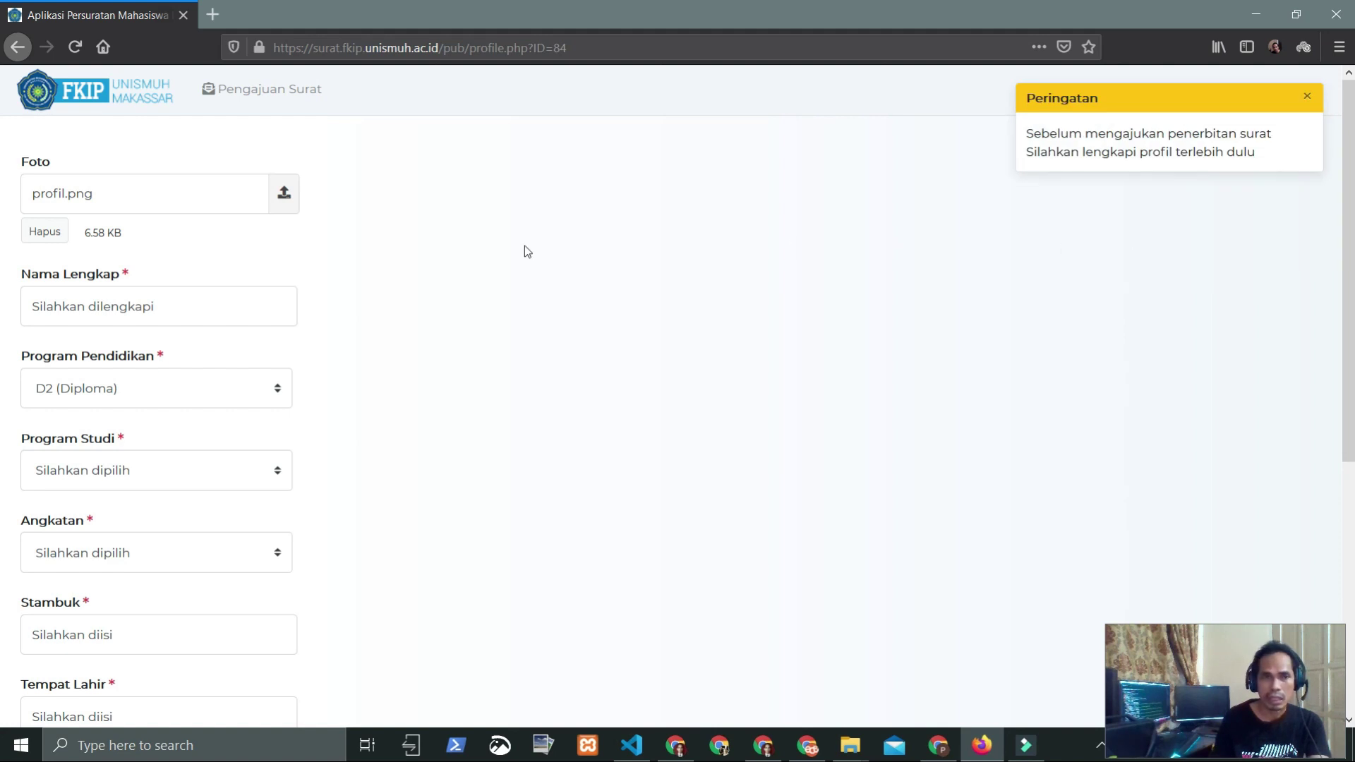
Step: Enter the student's full name, then choose S1, Pendidikan Bahasa Inggris and intake year 1999
scroll(448, 287, "down", 5)
scroll(395, 339, "up", 5)
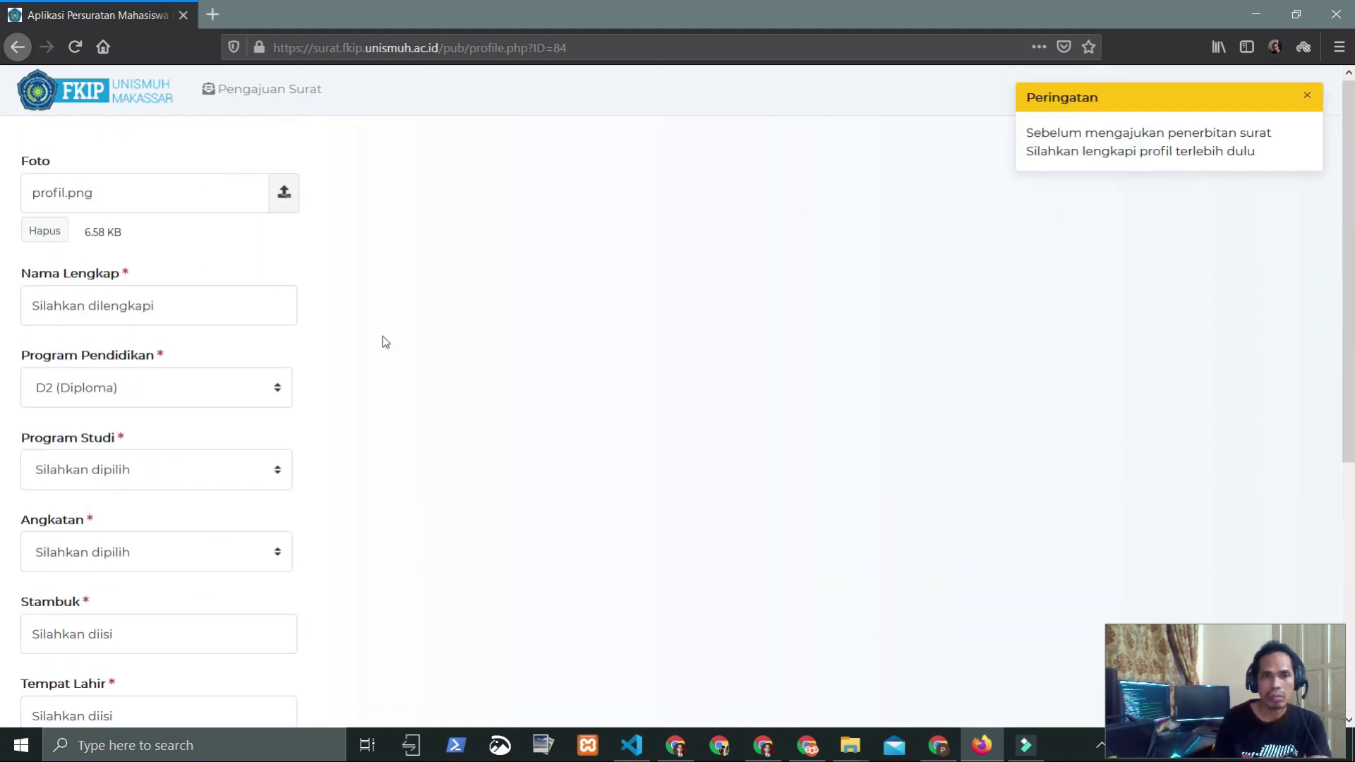
left_click(150, 307)
type("Mu")
left_click_drag(220, 307, 2, 313)
key("Tab")
key("Down")
key("Tab")
key("Down")
key("Down")
key("Tab")
key("Down")
Step: Fill in the Stambuk number and Makassar as the place of birth
key("Tab")
key("Tab")
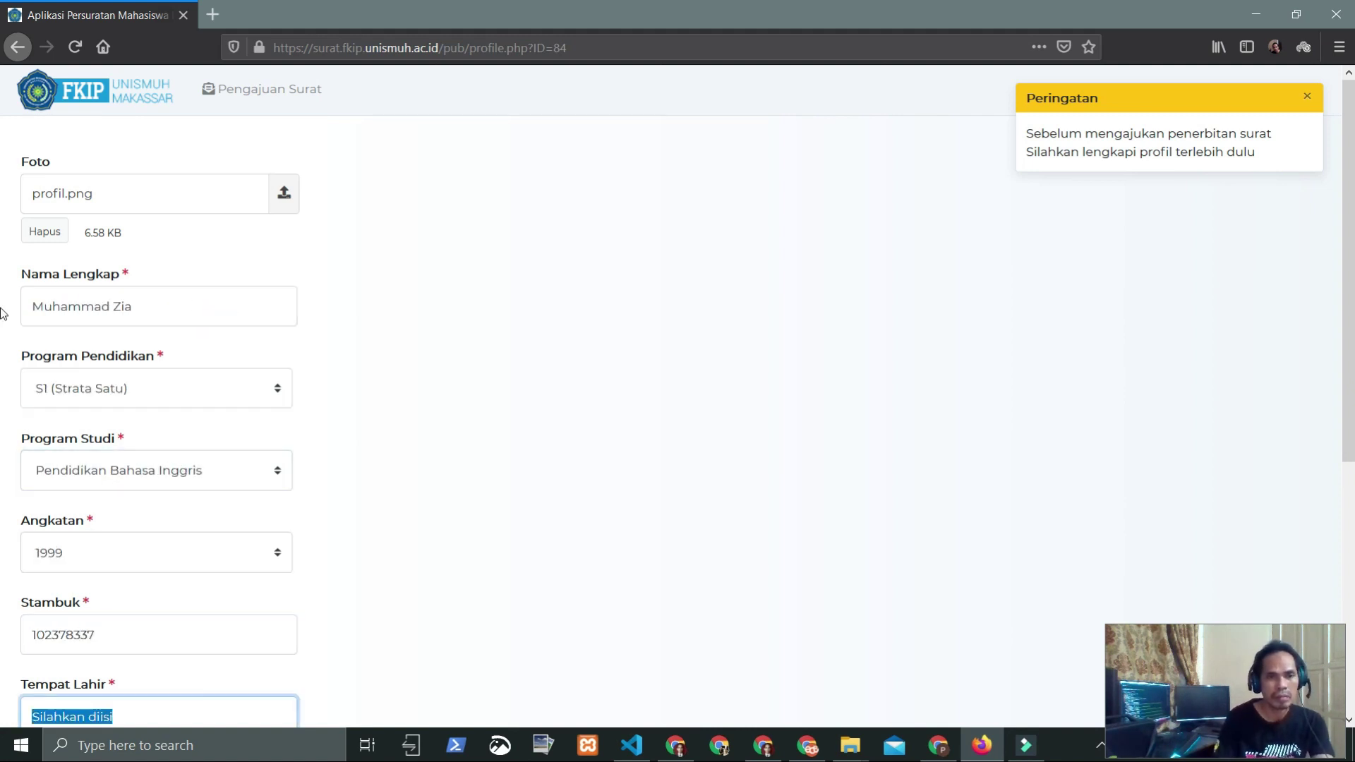
scroll(254, 366, "down", 5)
type("Maka")
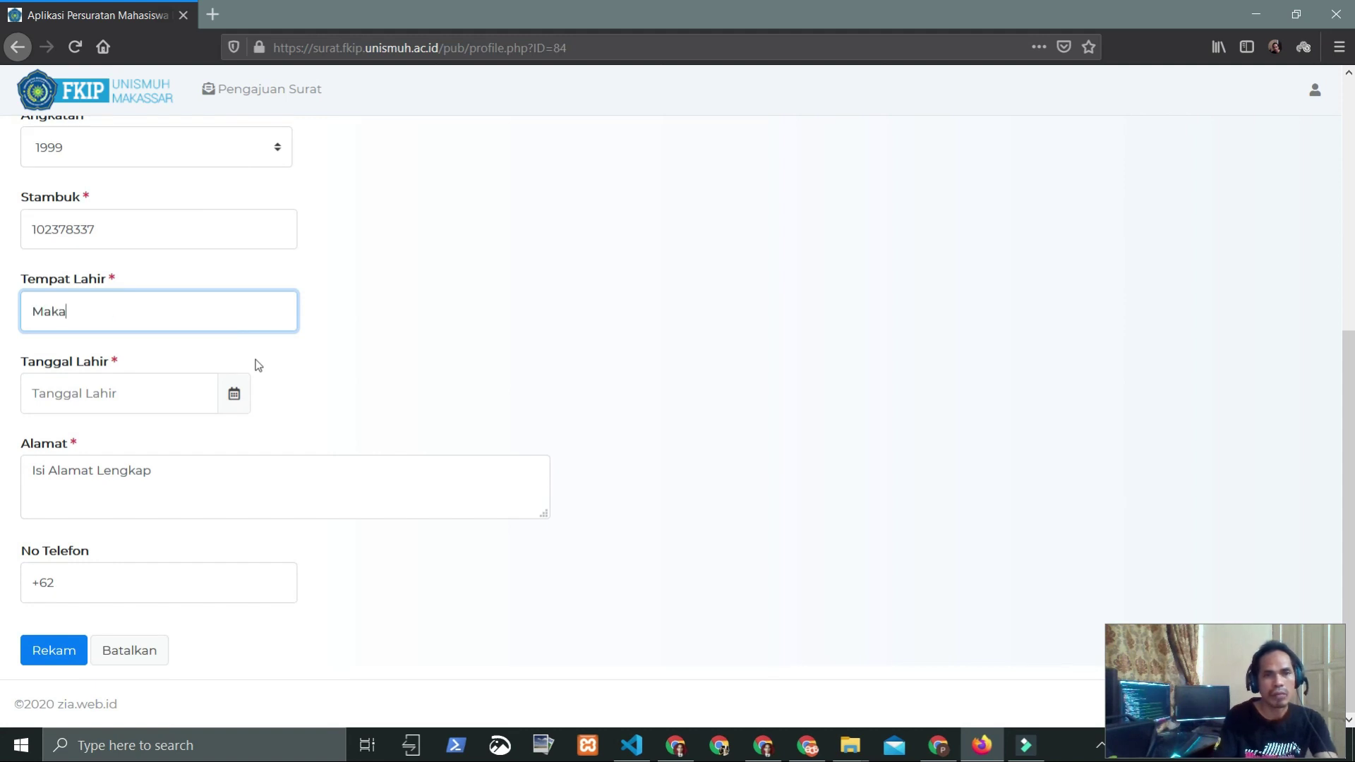
type("ssar")
key("Tab")
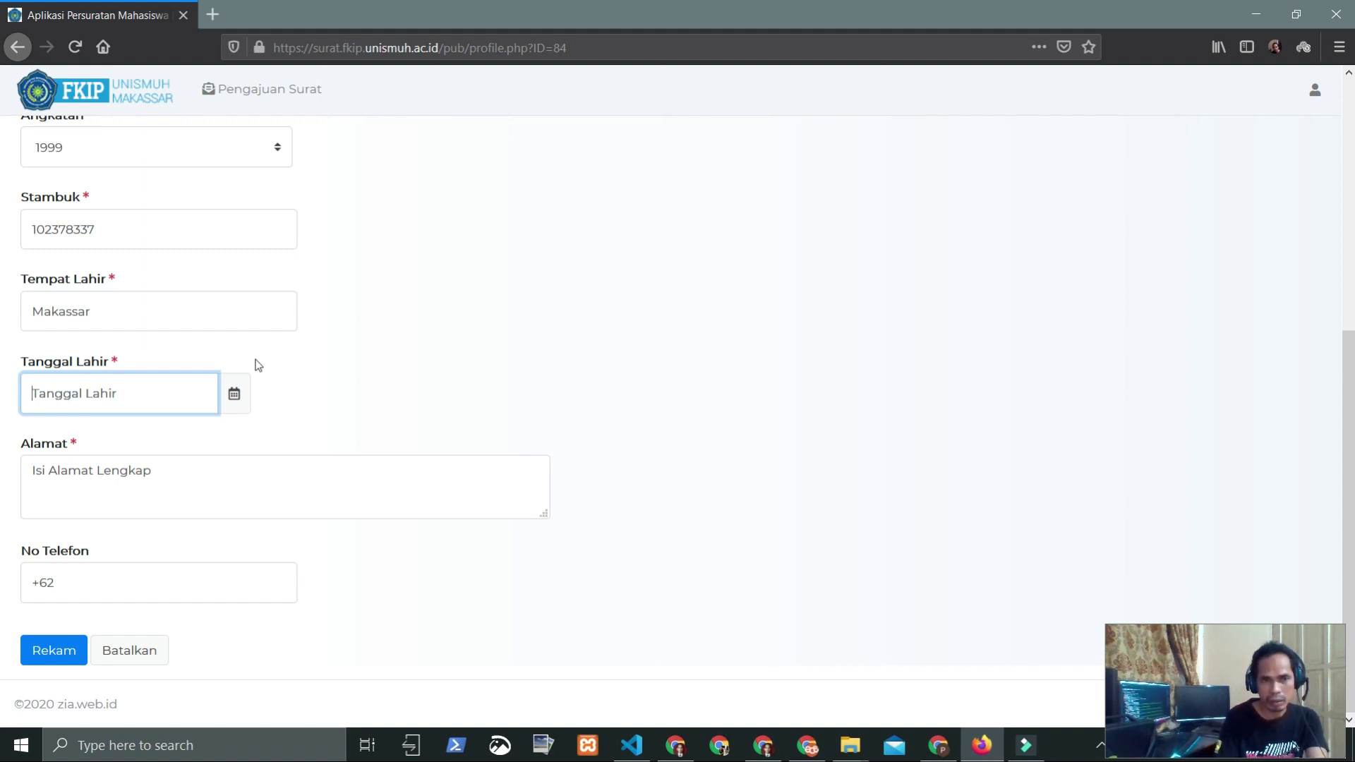
Step: Set the birth date to 1980 and enter 'Abc' as the address
left_click(238, 395)
scroll(179, 339, "up", 2)
left_click(108, 338)
left_click(108, 338)
scroll(127, 395, "up", 1)
left_click(76, 479)
left_click(106, 569)
scroll(88, 486, "down", 2)
double_click(88, 486)
type("1980")
triple_click(116, 572)
type("Abc")
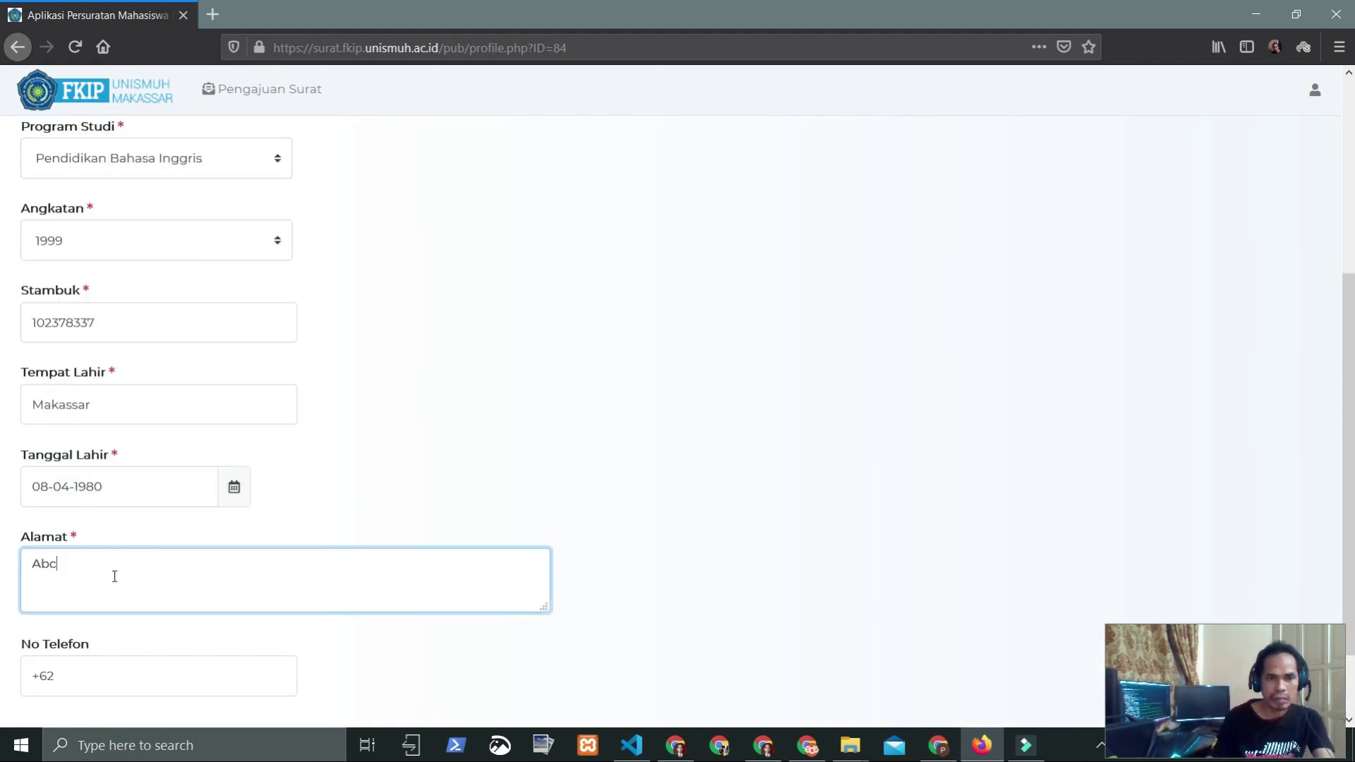
Step: Enter the contact phone number and save the profile with Rekam
scroll(116, 574, "down", 2)
left_click(115, 580)
type("899292")
left_click(57, 657)
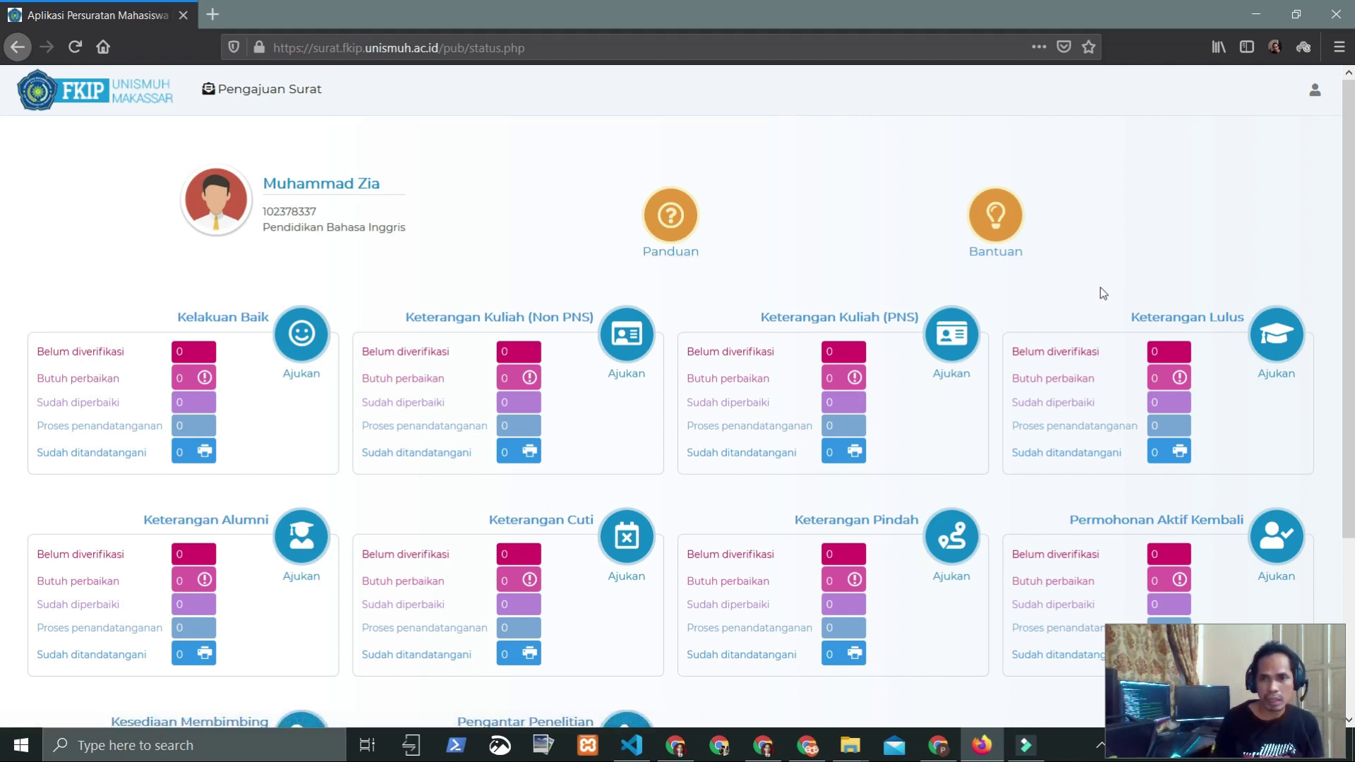
Step: Start a new request from the Kelakuan Baik card's Ajukan icon on the status page
scroll(1183, 302, "down", 3)
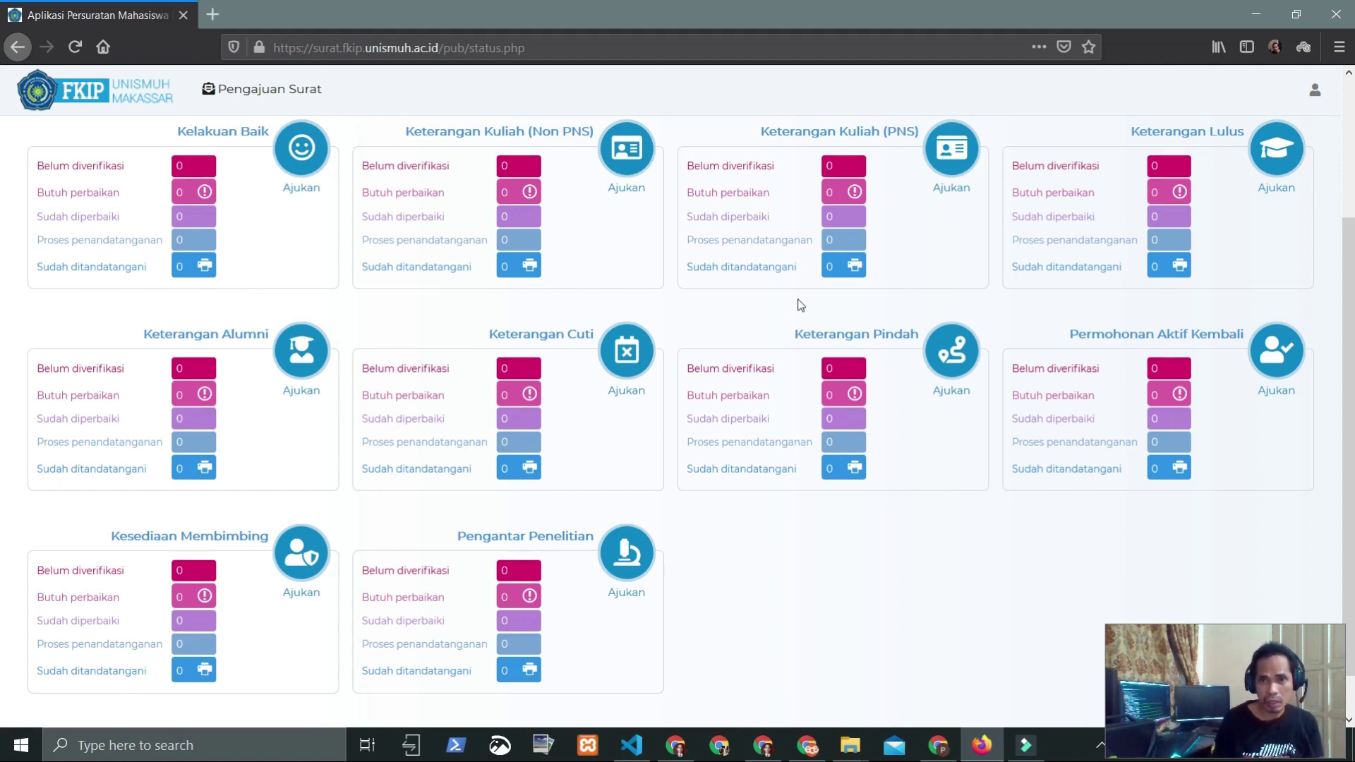
scroll(802, 303, "up", 2)
scroll(547, 242, "up", 2)
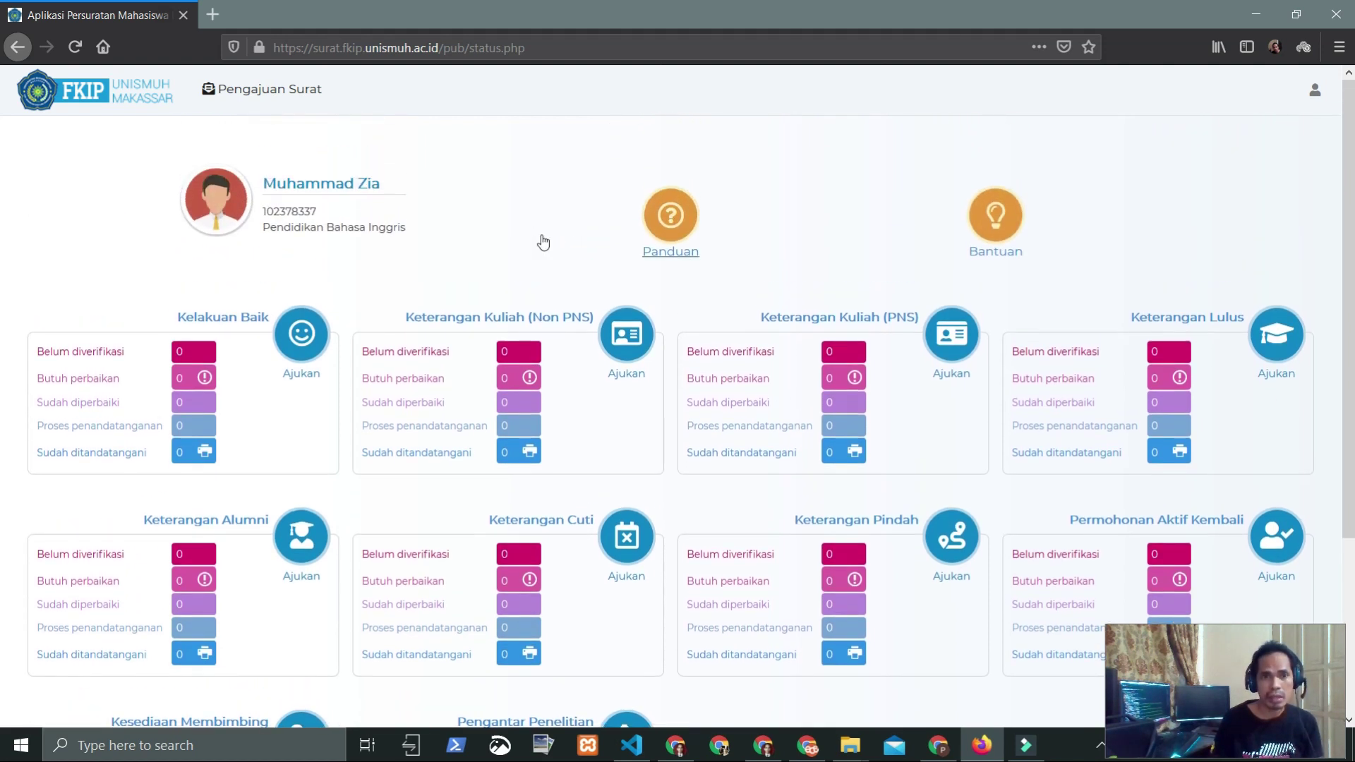
scroll(414, 297, "down", 2)
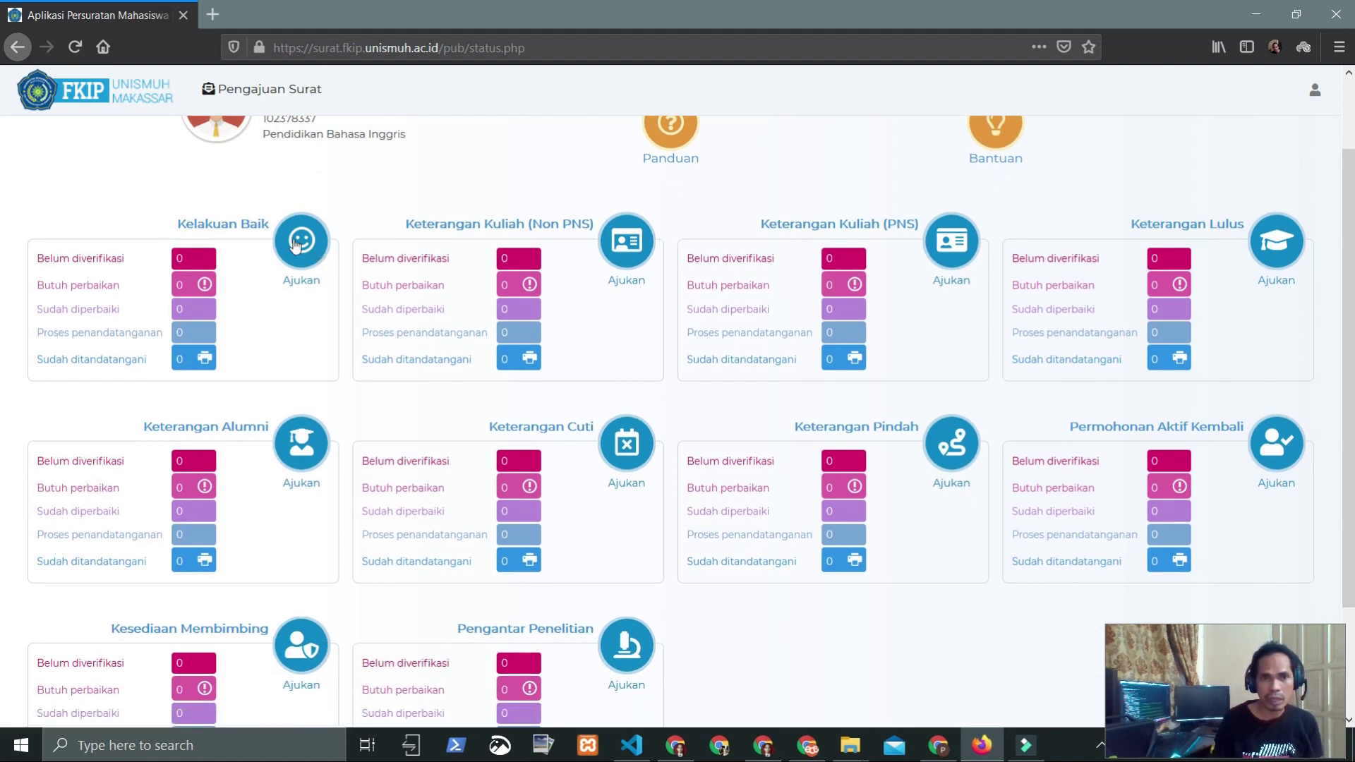
left_click(305, 247)
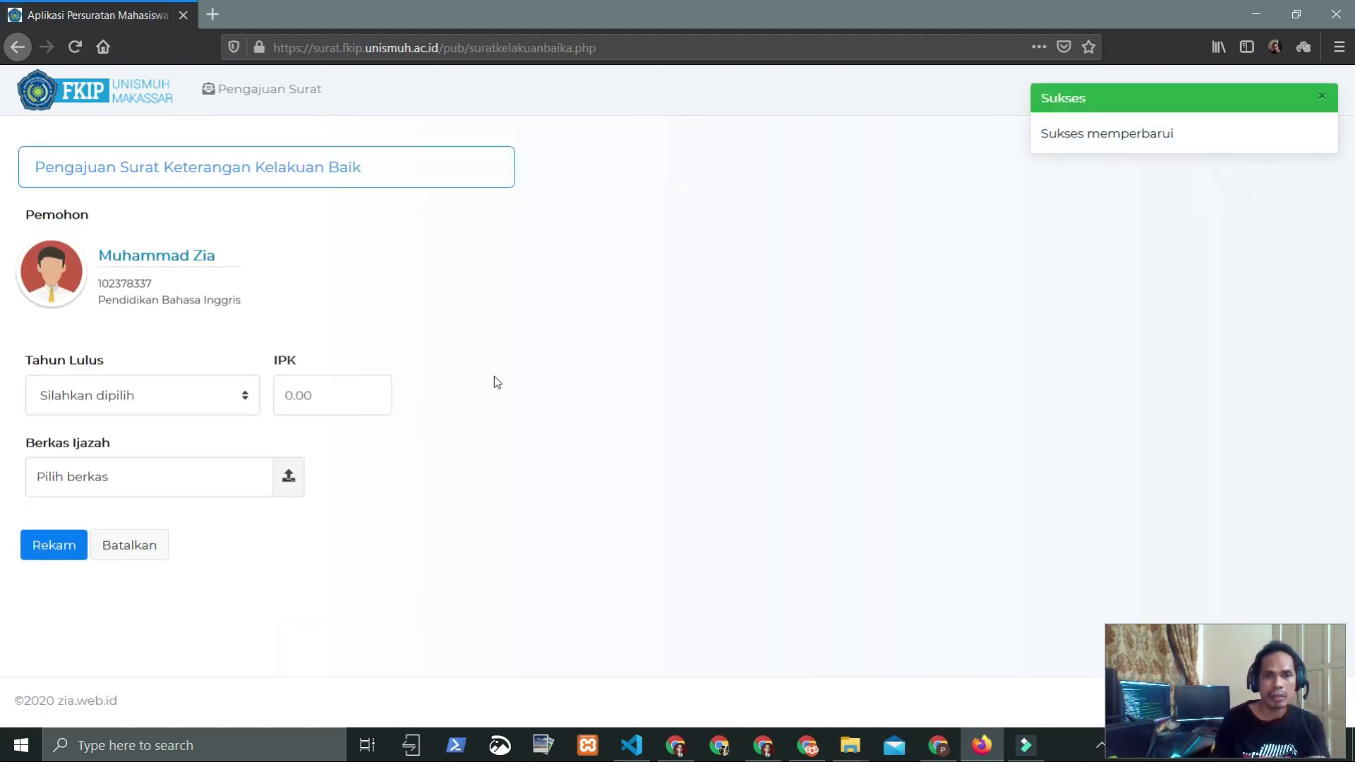
Step: Close the success notice, choose graduation year 2000, and enter IPK 3.40
left_click(1322, 97)
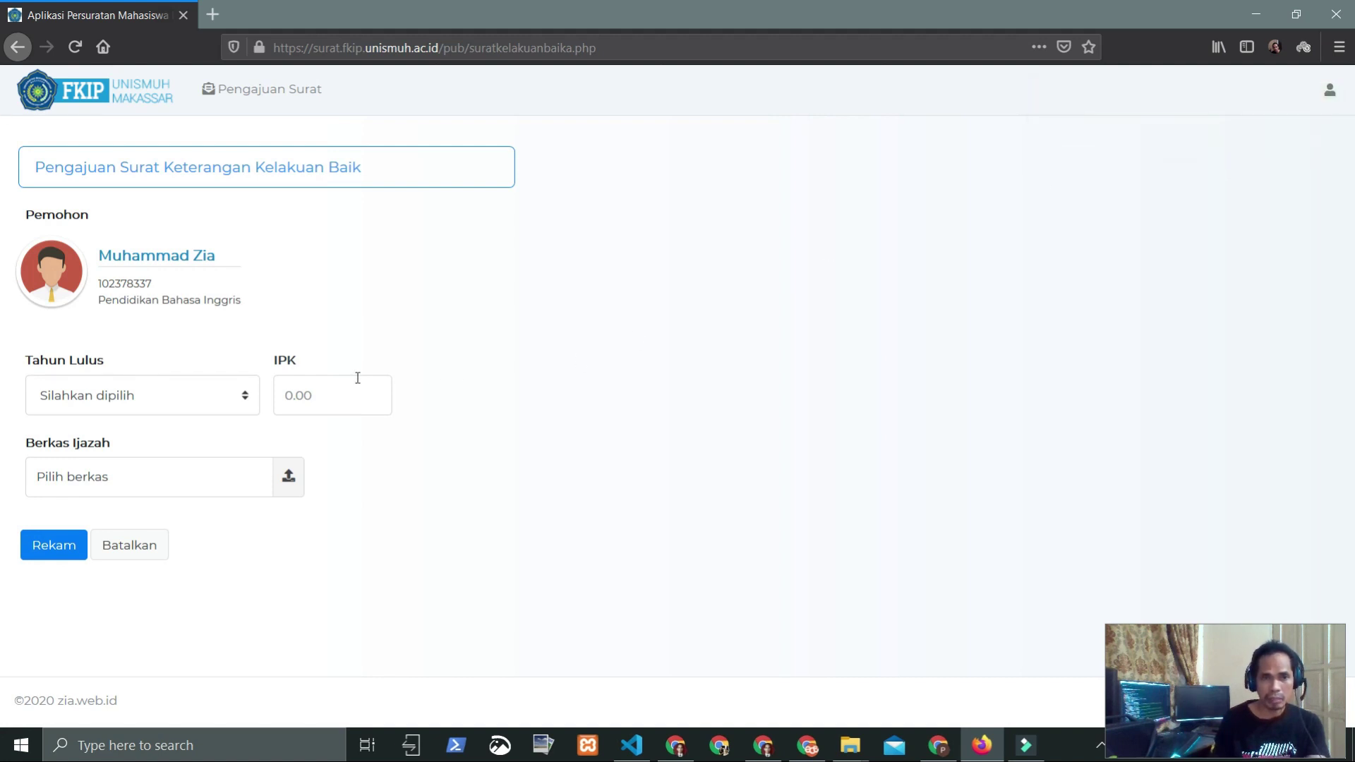
left_click(233, 388)
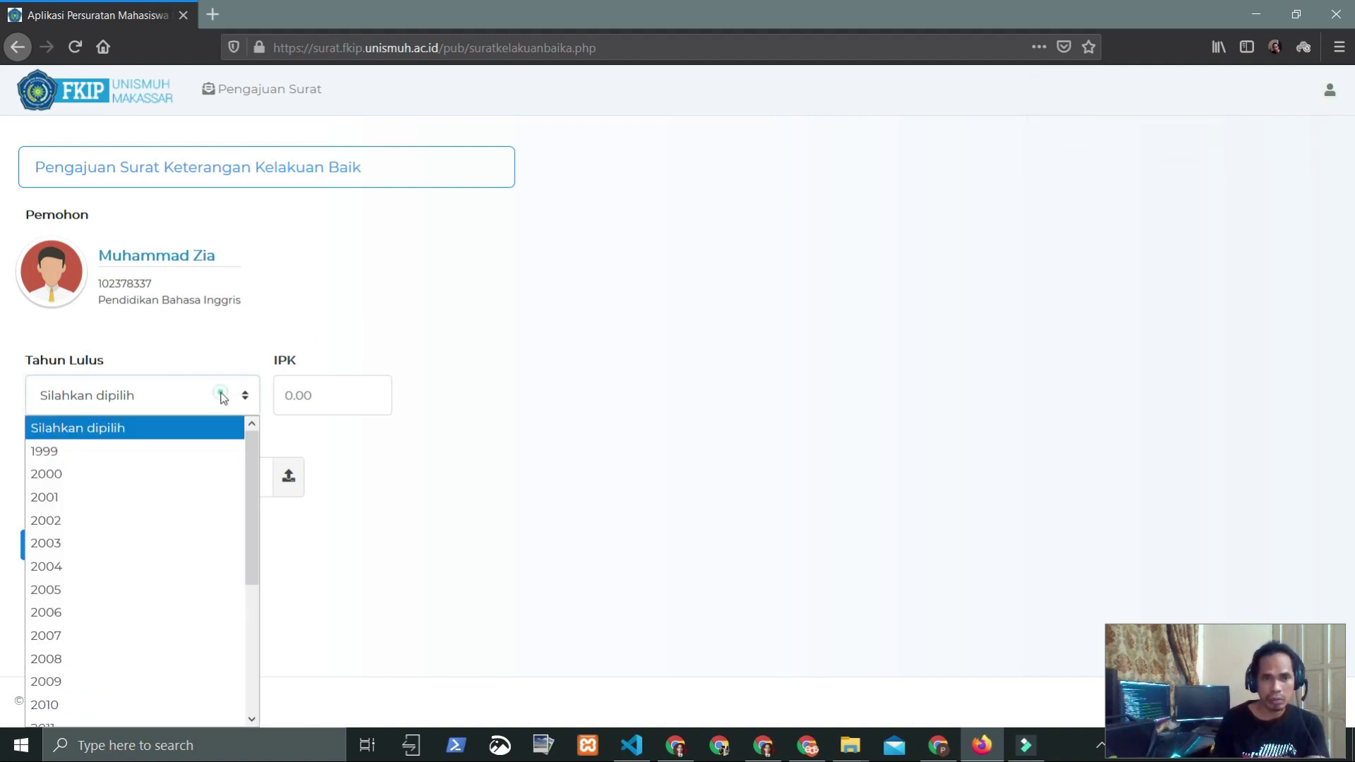
left_click(84, 478)
left_click(332, 398)
type("3.40")
key("Tab")
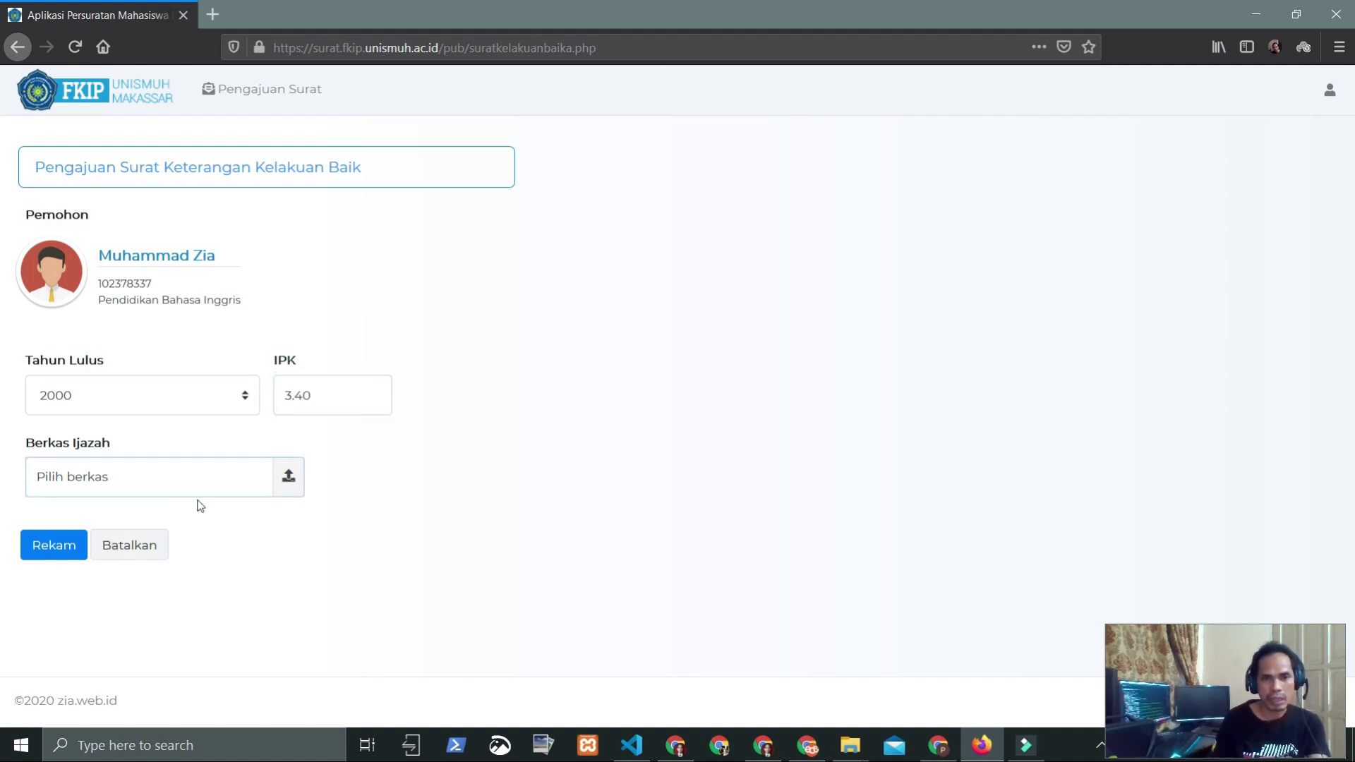
Step: Attach Pictures\Capture\on-the-way.JPG as the diploma file and submit with Rekam
left_click(288, 478)
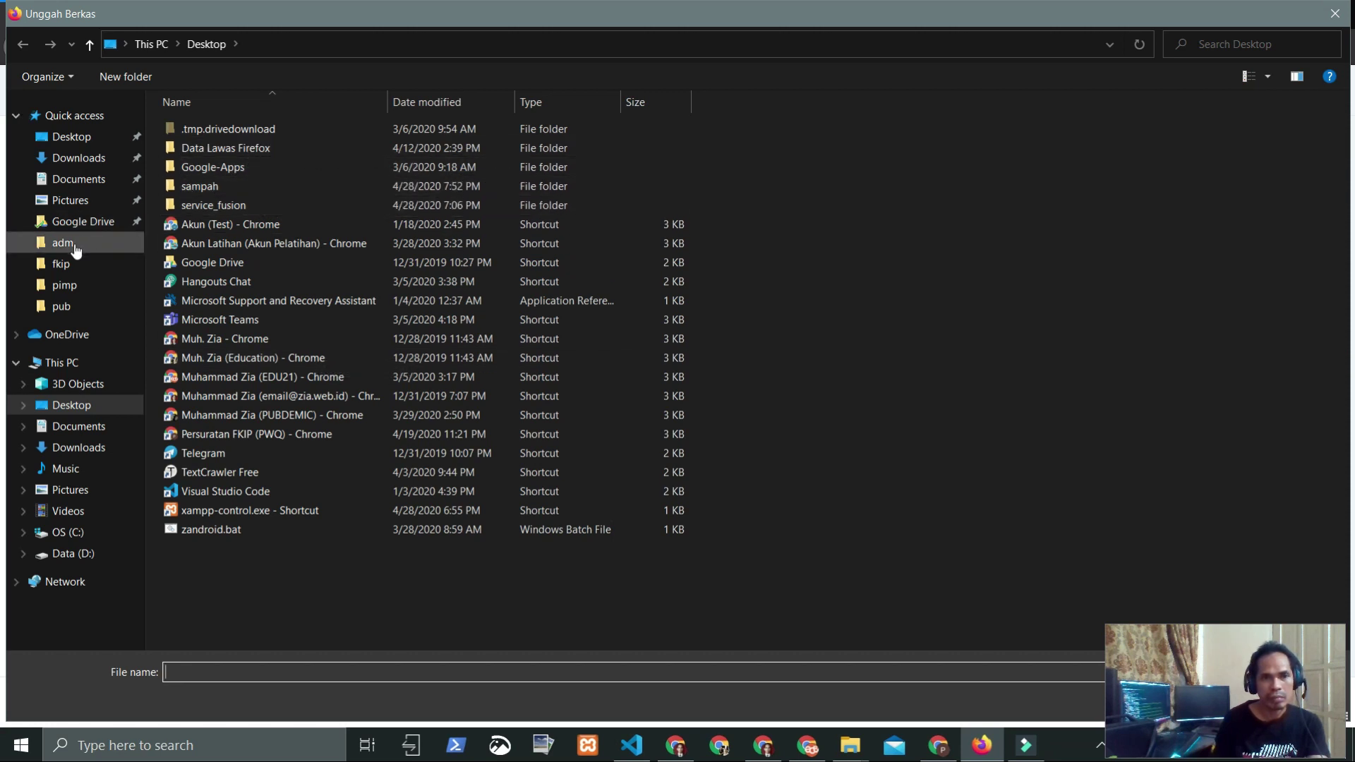
left_click(75, 202)
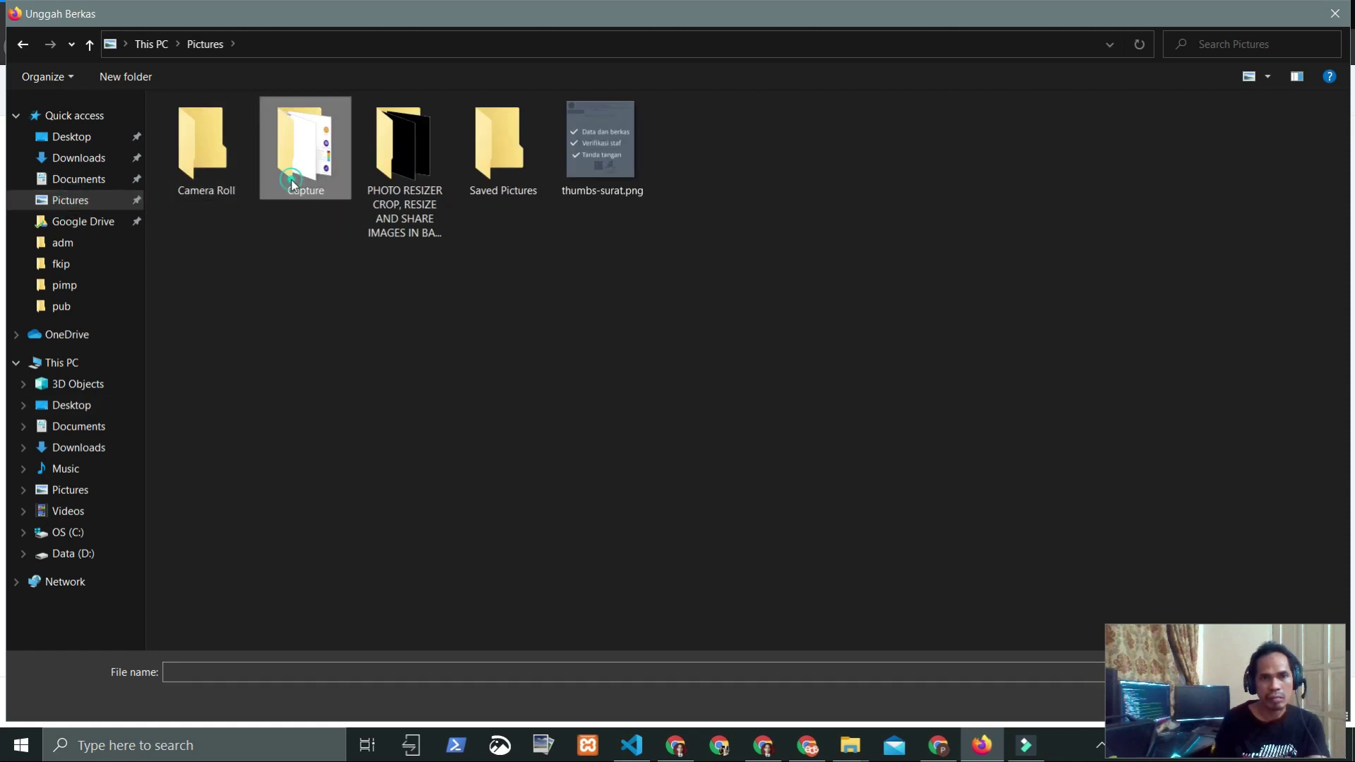
double_click(305, 176)
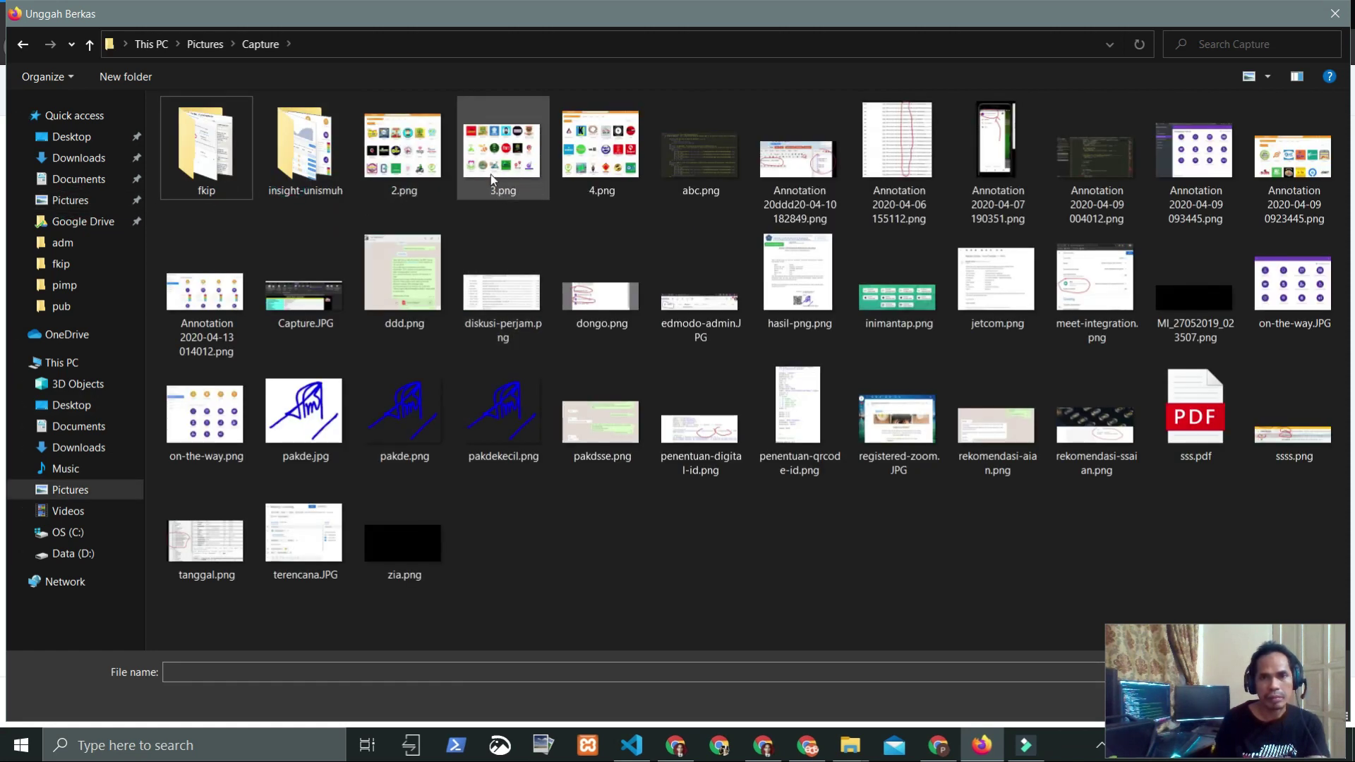
double_click(1260, 293)
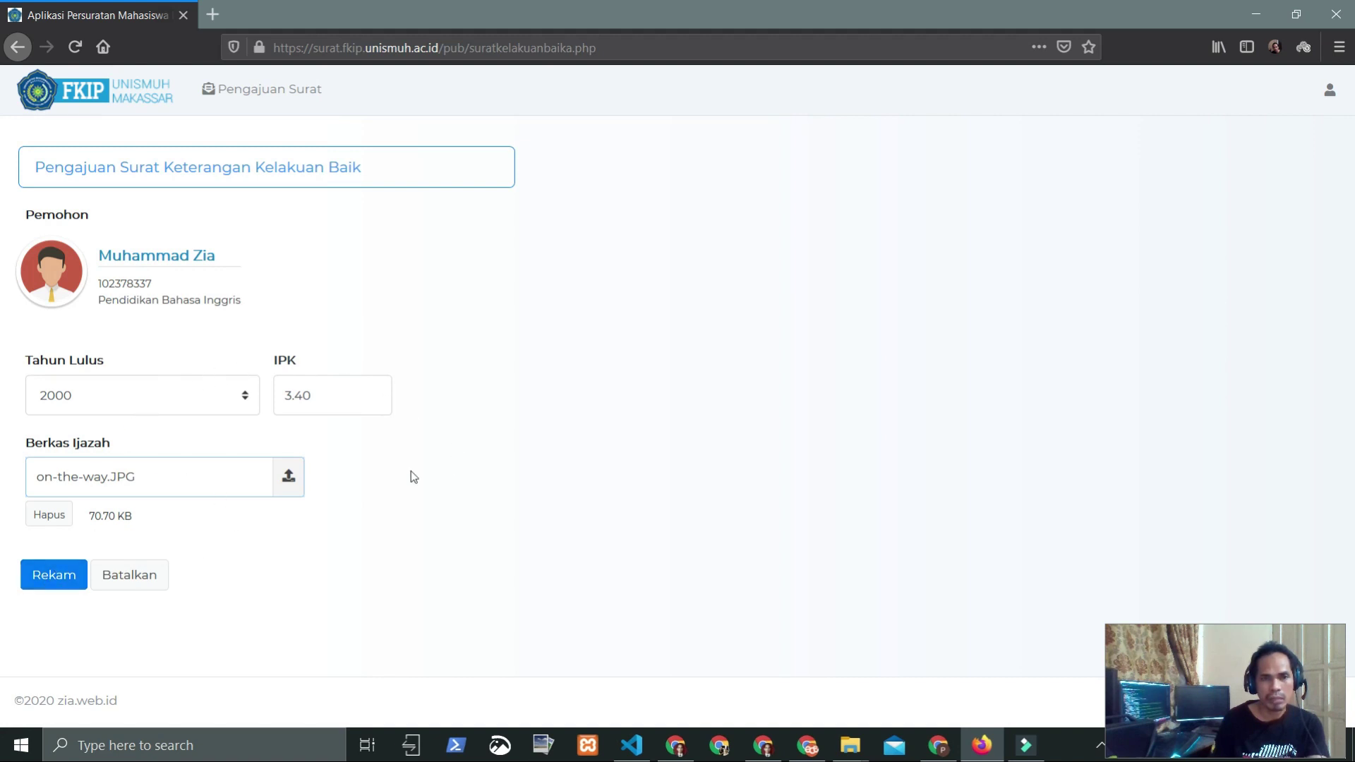
left_click(50, 583)
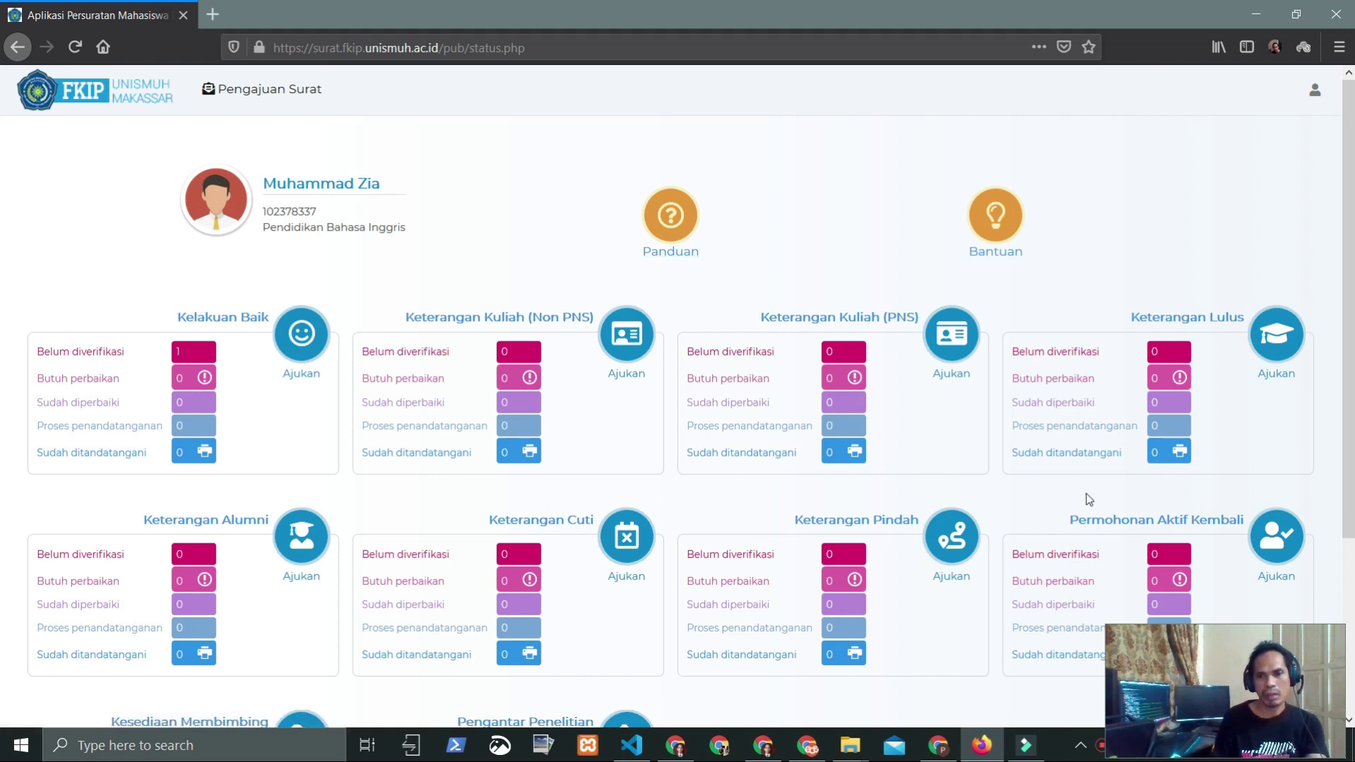
Step: Wait until the Kelakuan Baik card shows 1 request under Belum diverifikasi
mouse_move(943, 755)
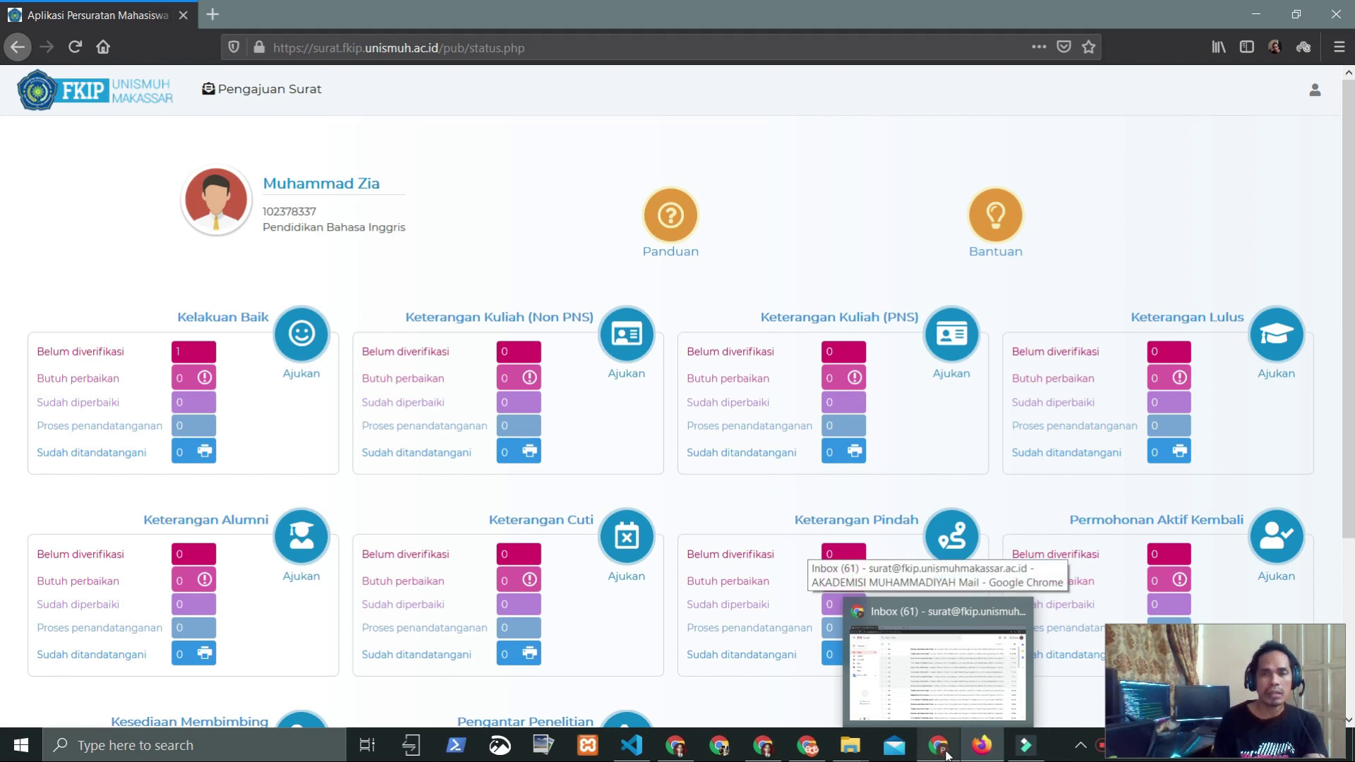
Step: In the staff Gmail inbox, open the Permohonan Penerbitan Surat email and follow its 'Klik disini' link
left_click(945, 751)
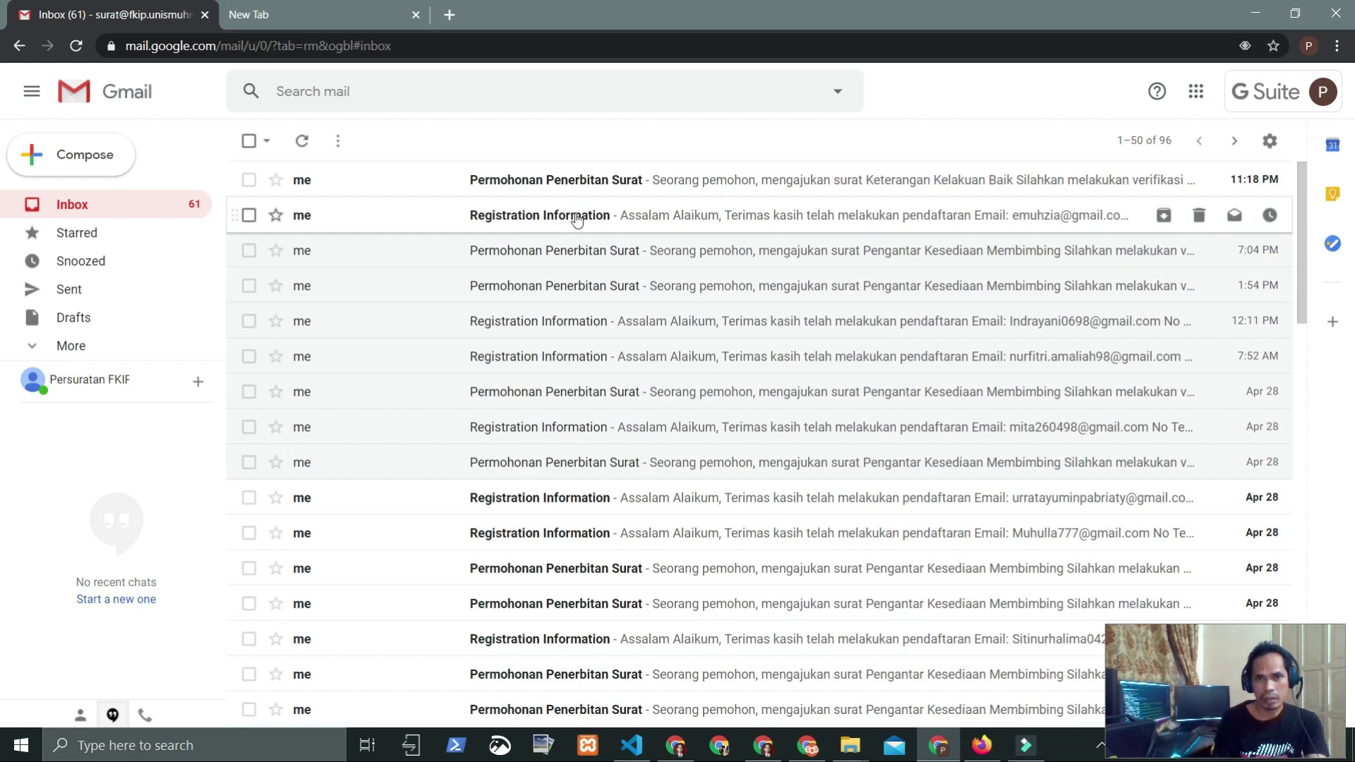
left_click(540, 215)
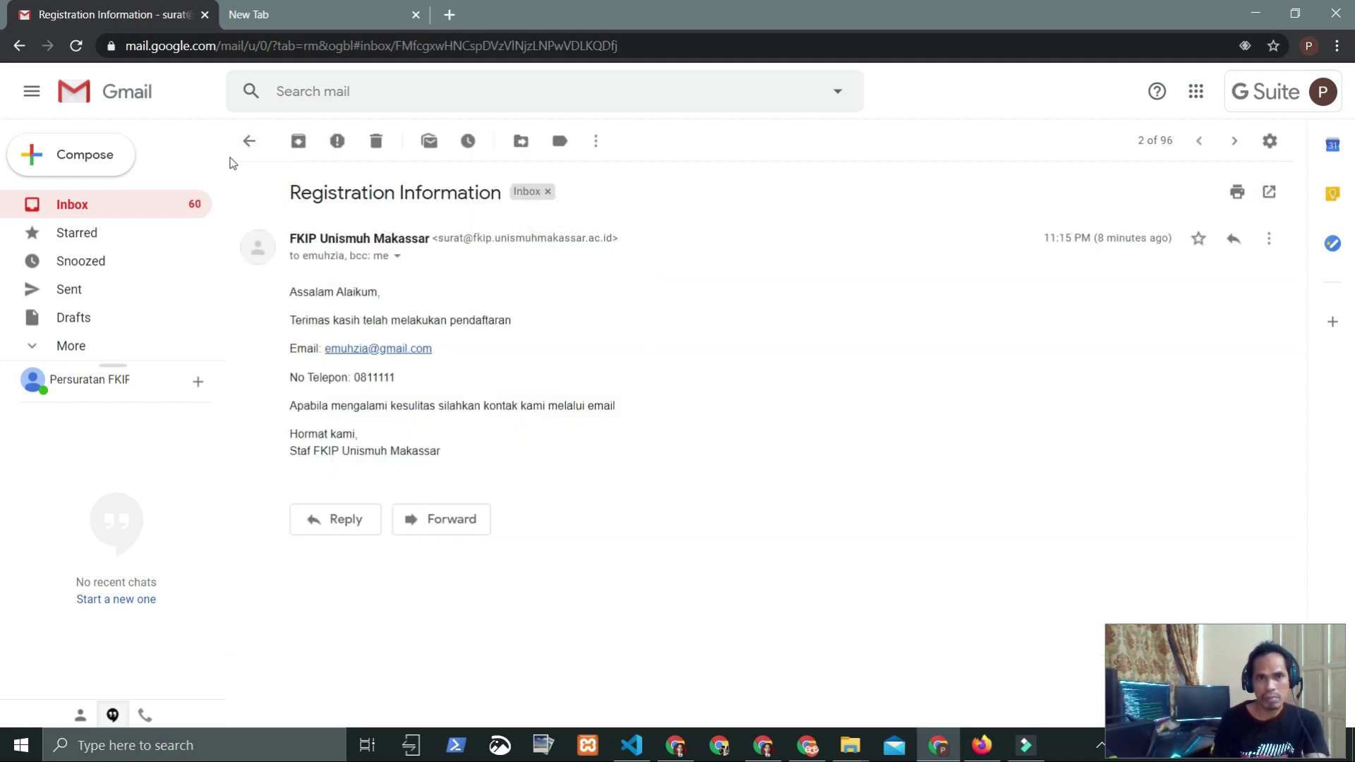
left_click(249, 141)
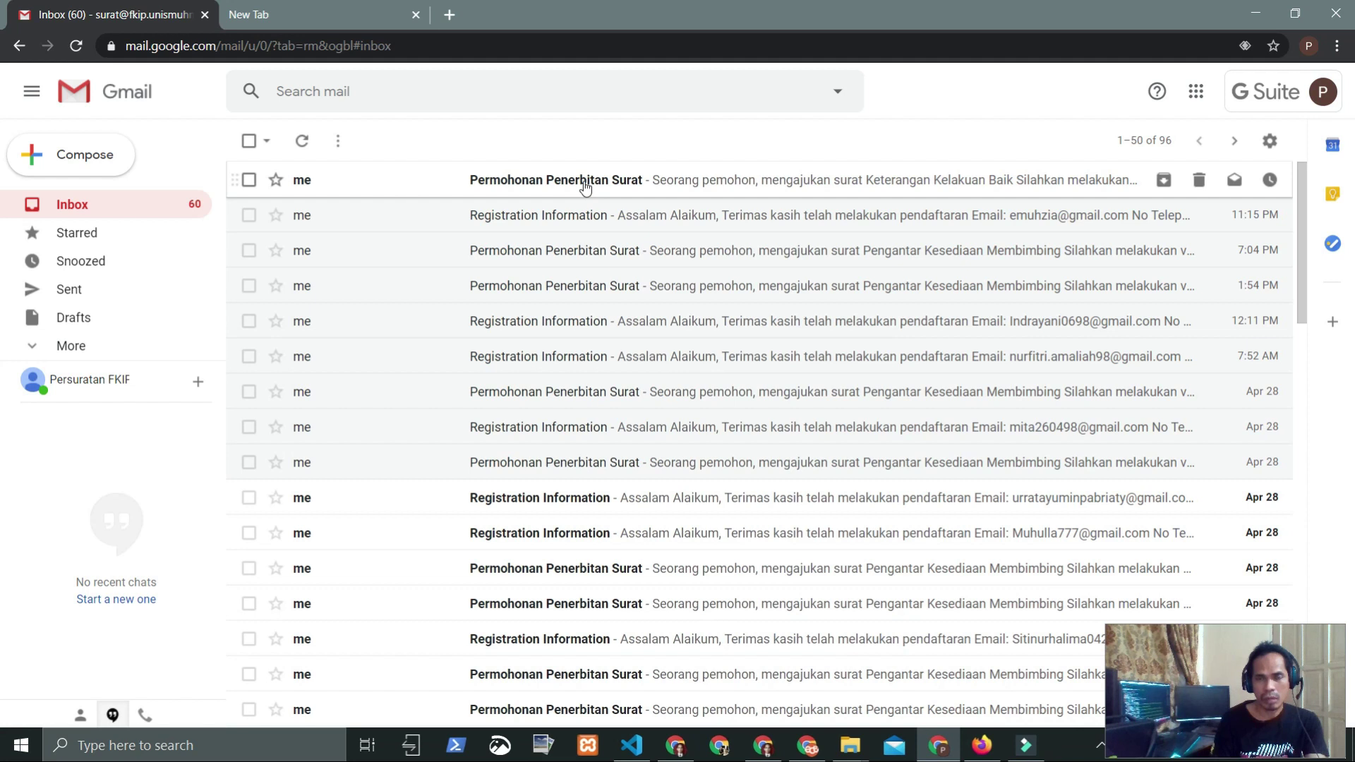
left_click(585, 185)
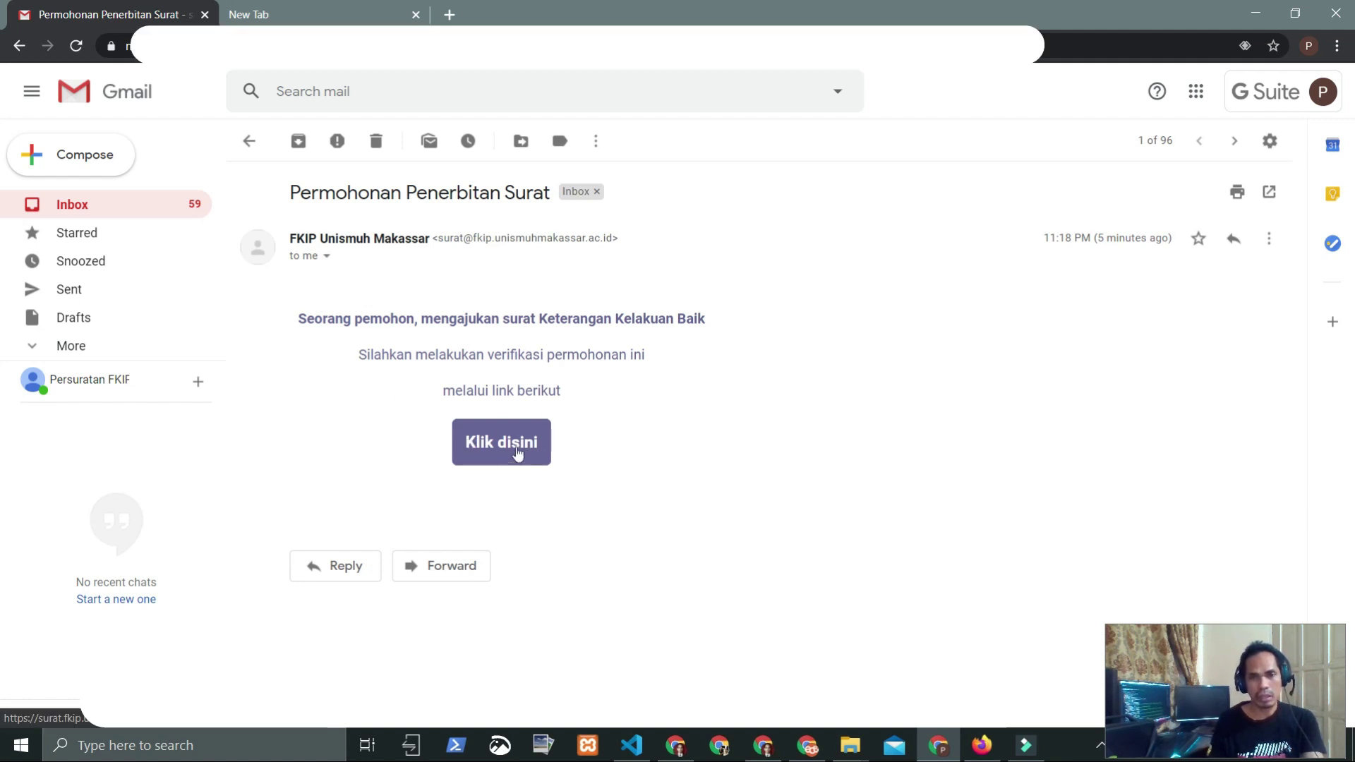
left_click(500, 452)
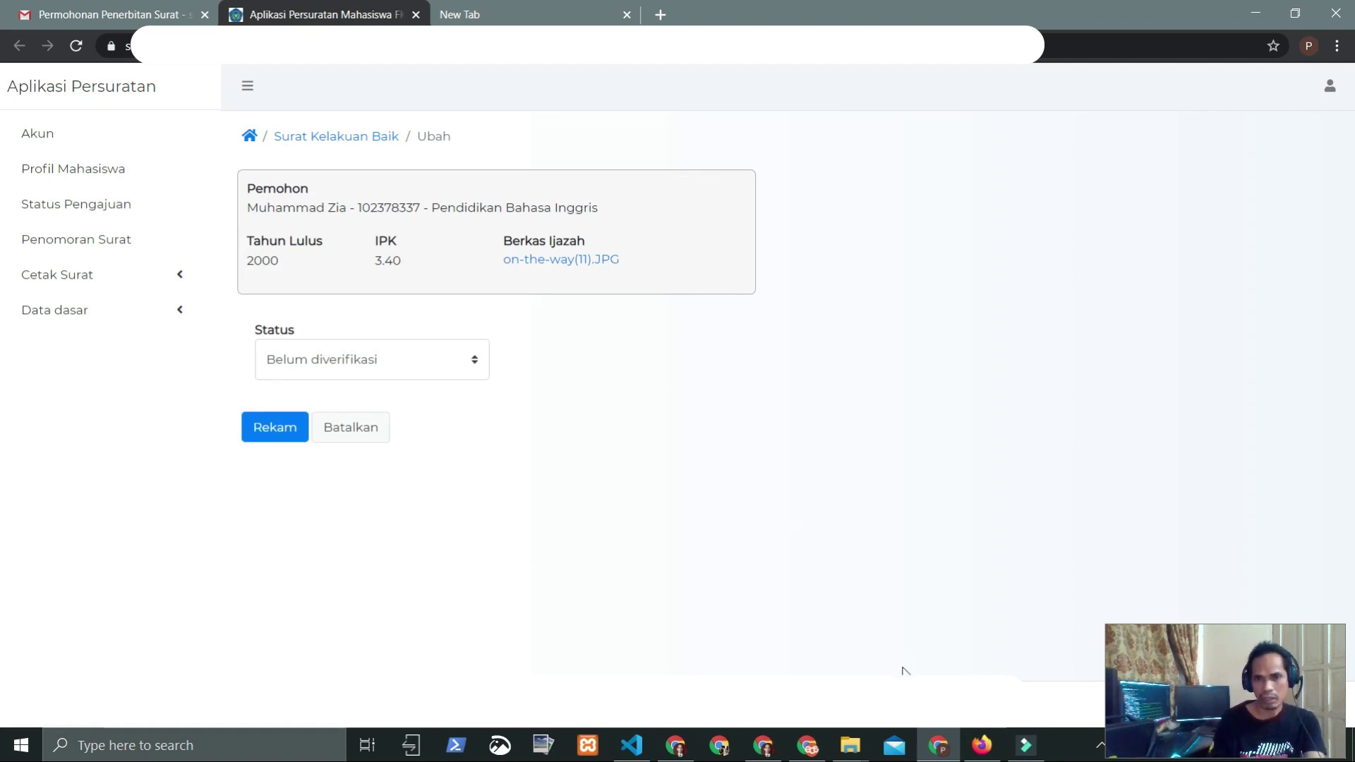
Step: Set the Kelakuan Baik request's status to Butuh perbaikan in the staff review form
left_click(982, 745)
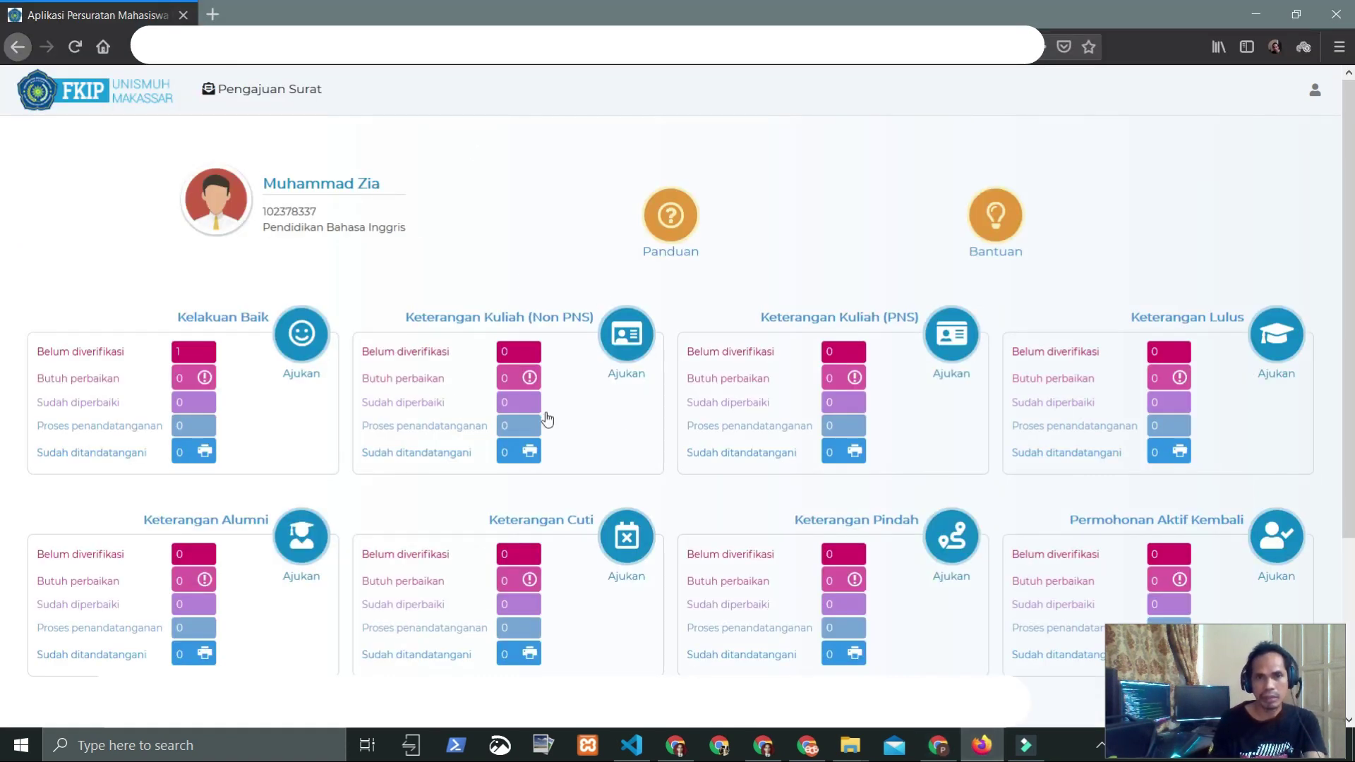
left_click(1252, 16)
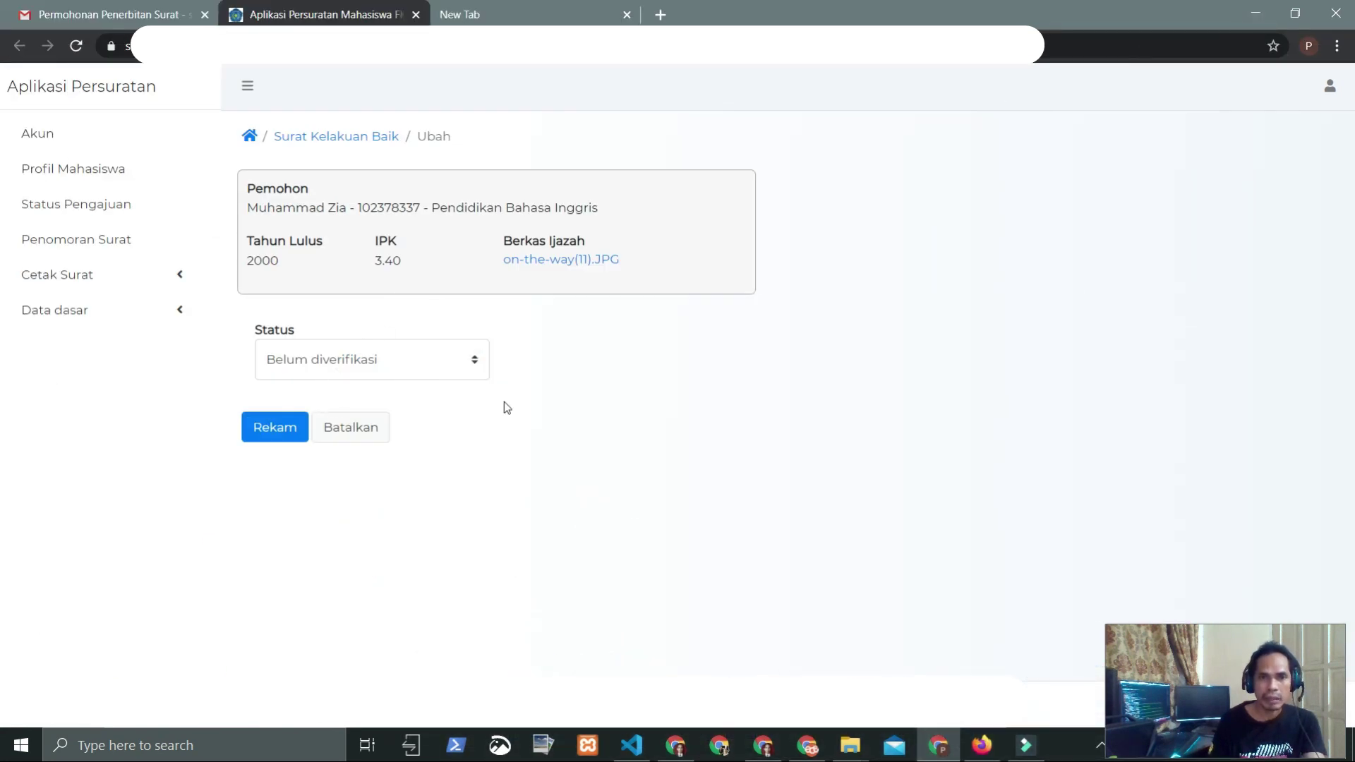
left_click(447, 360)
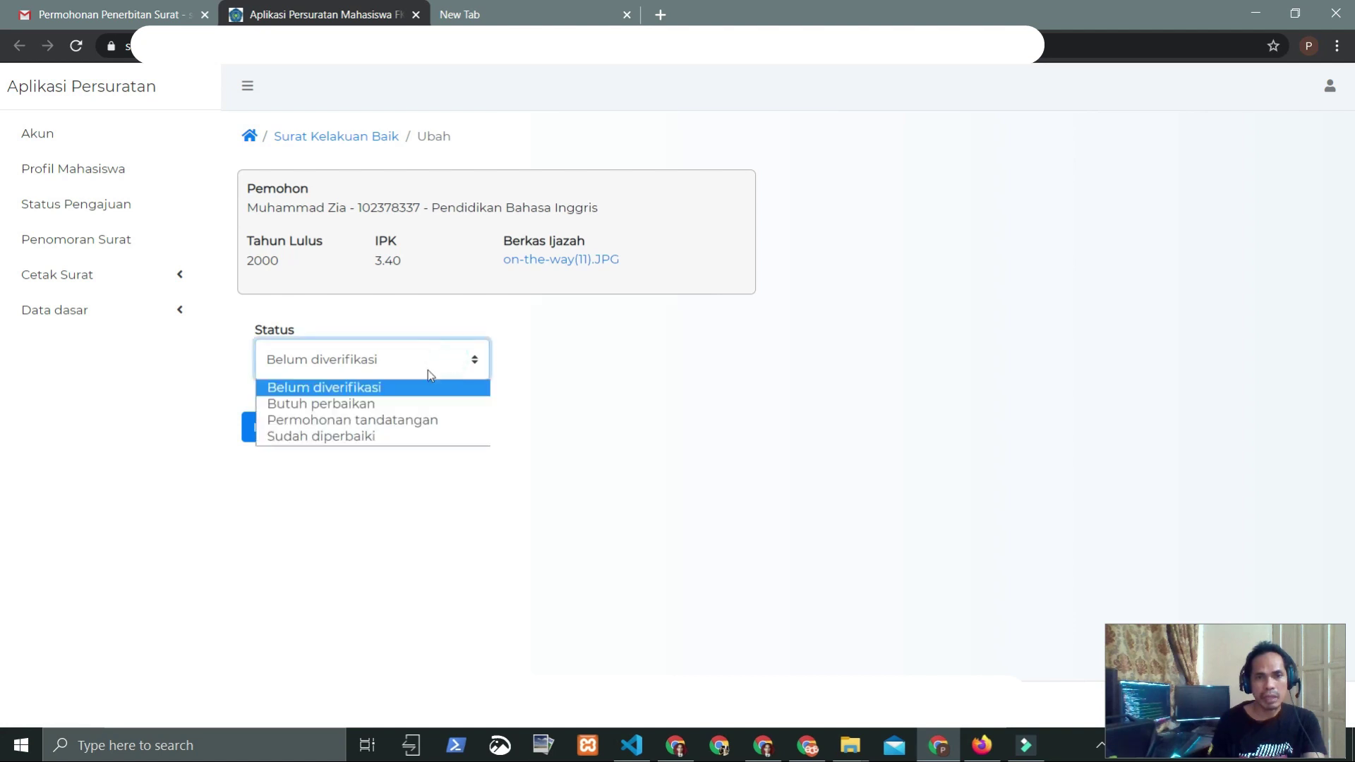
left_click(372, 405)
Step: Enter staff note 'Mohon perbaiki berkasnya', save it, and return to the student dashboard
left_click(439, 455)
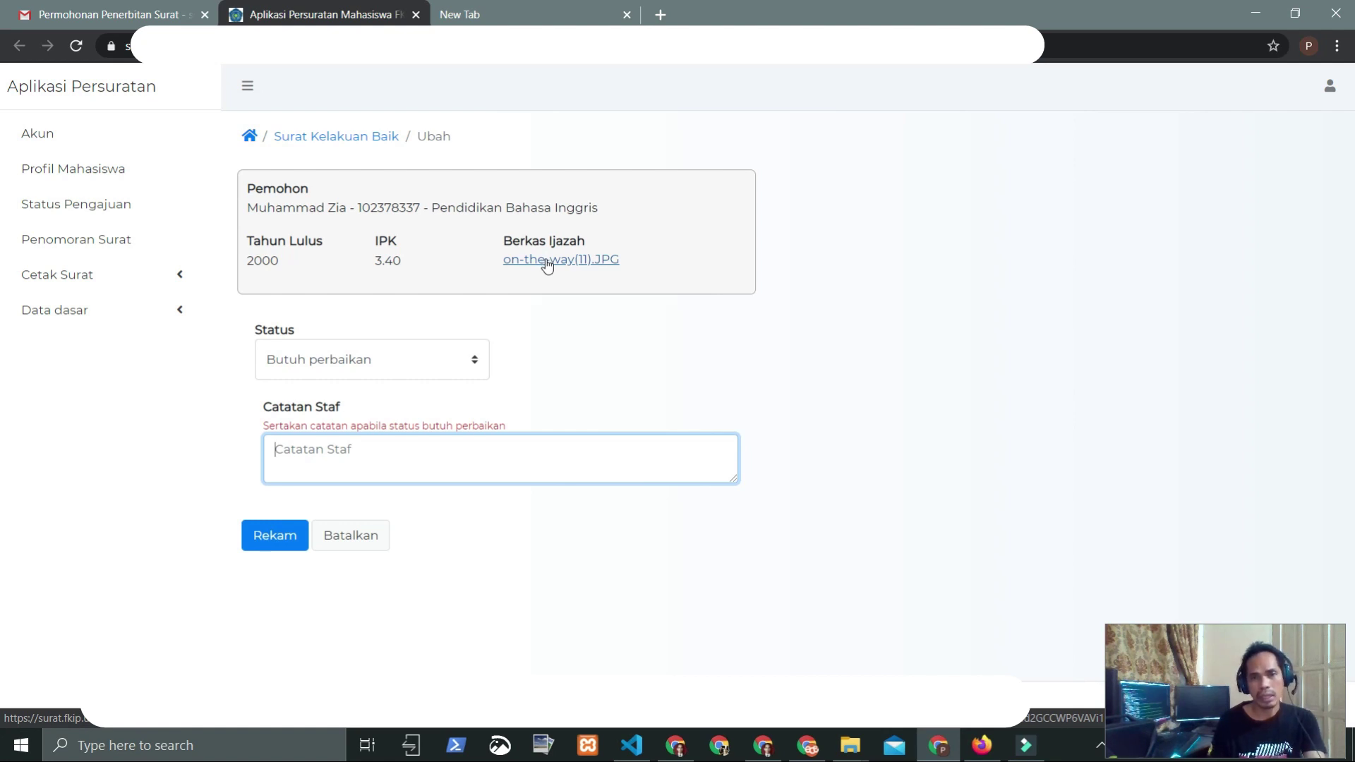
left_click(314, 462)
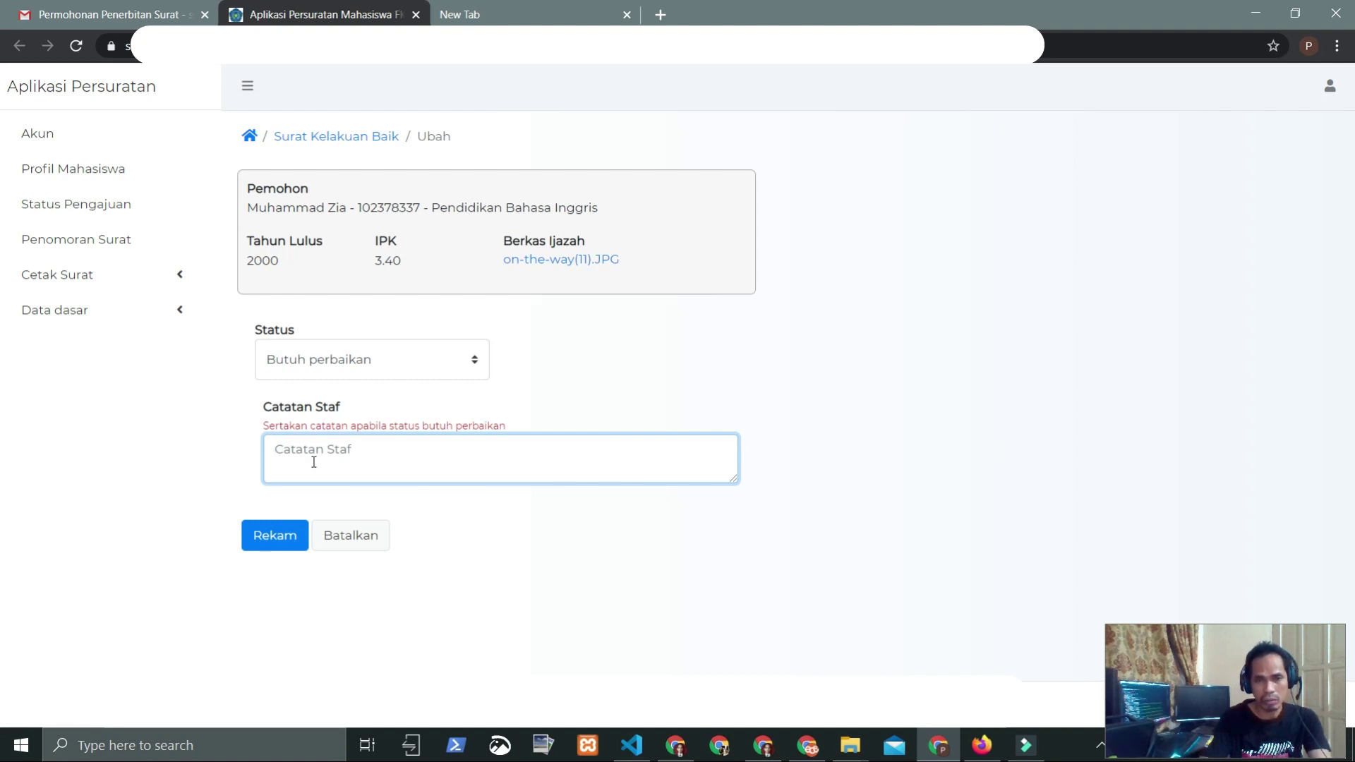
type("P")
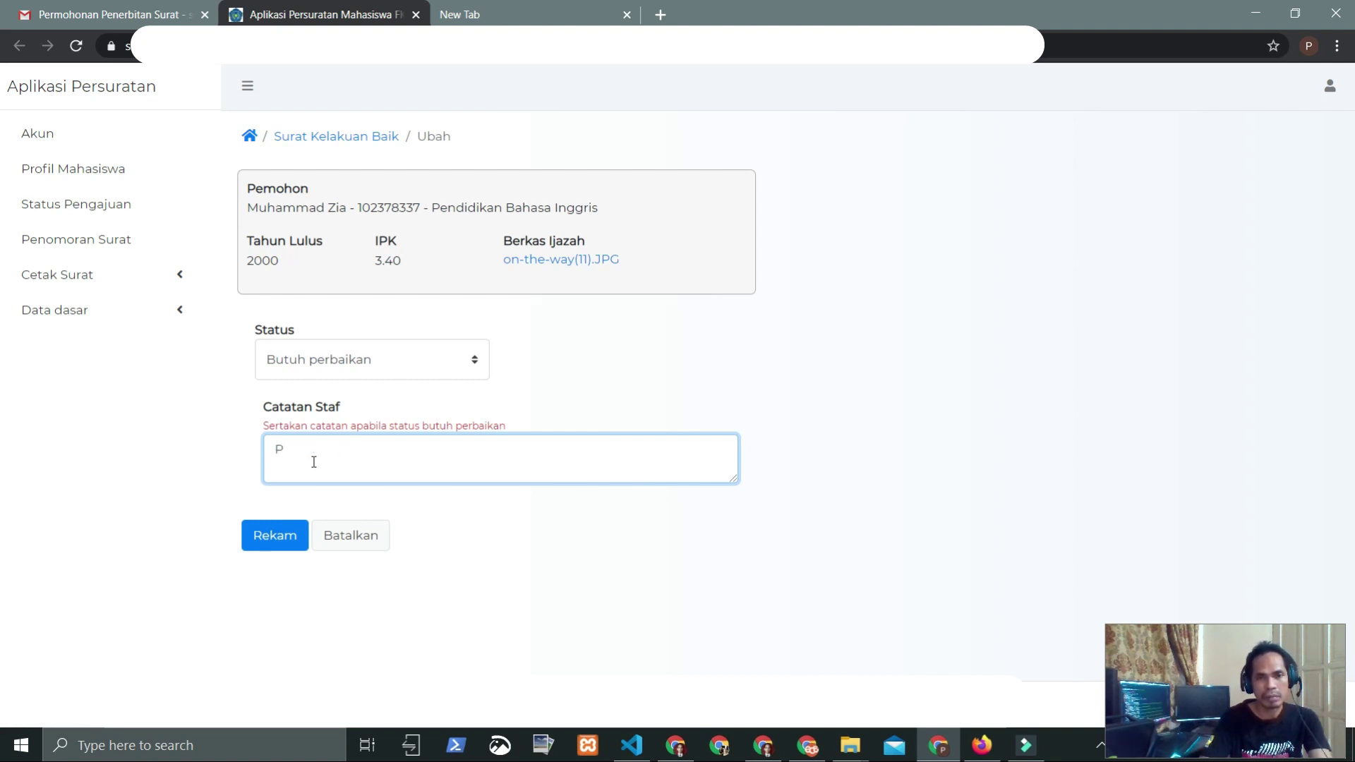
type("erba")
key("ctrl+BackSpace")
type("Mohon per")
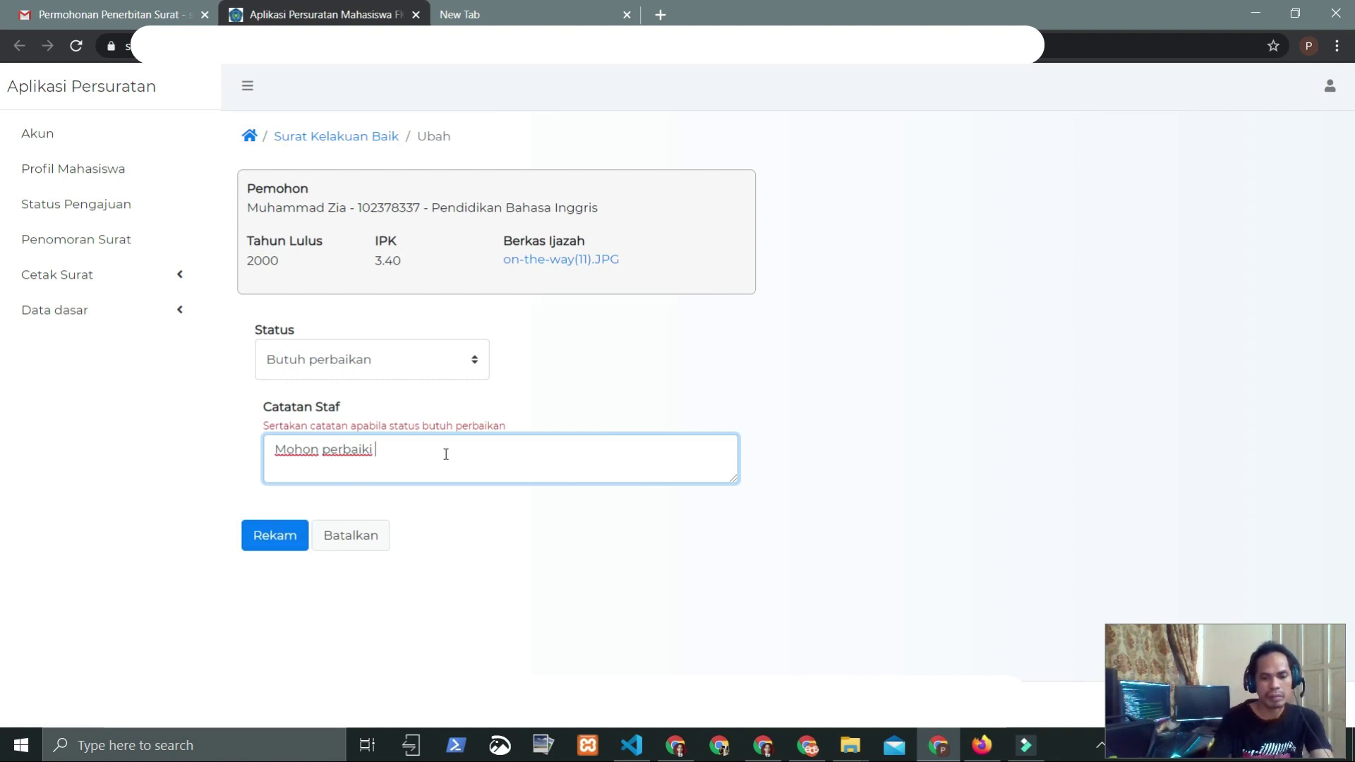
type("berkas")
key("BackSpace")
type("nya")
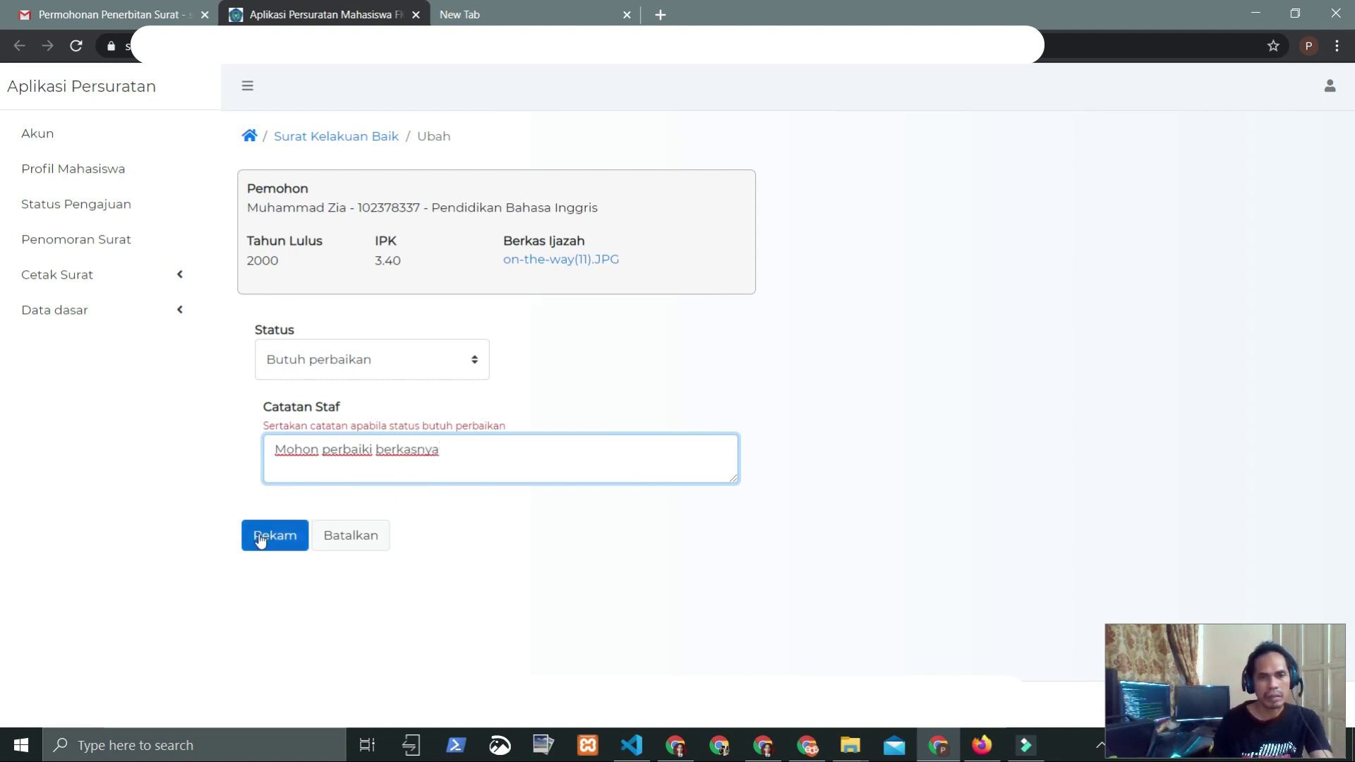
left_click(260, 537)
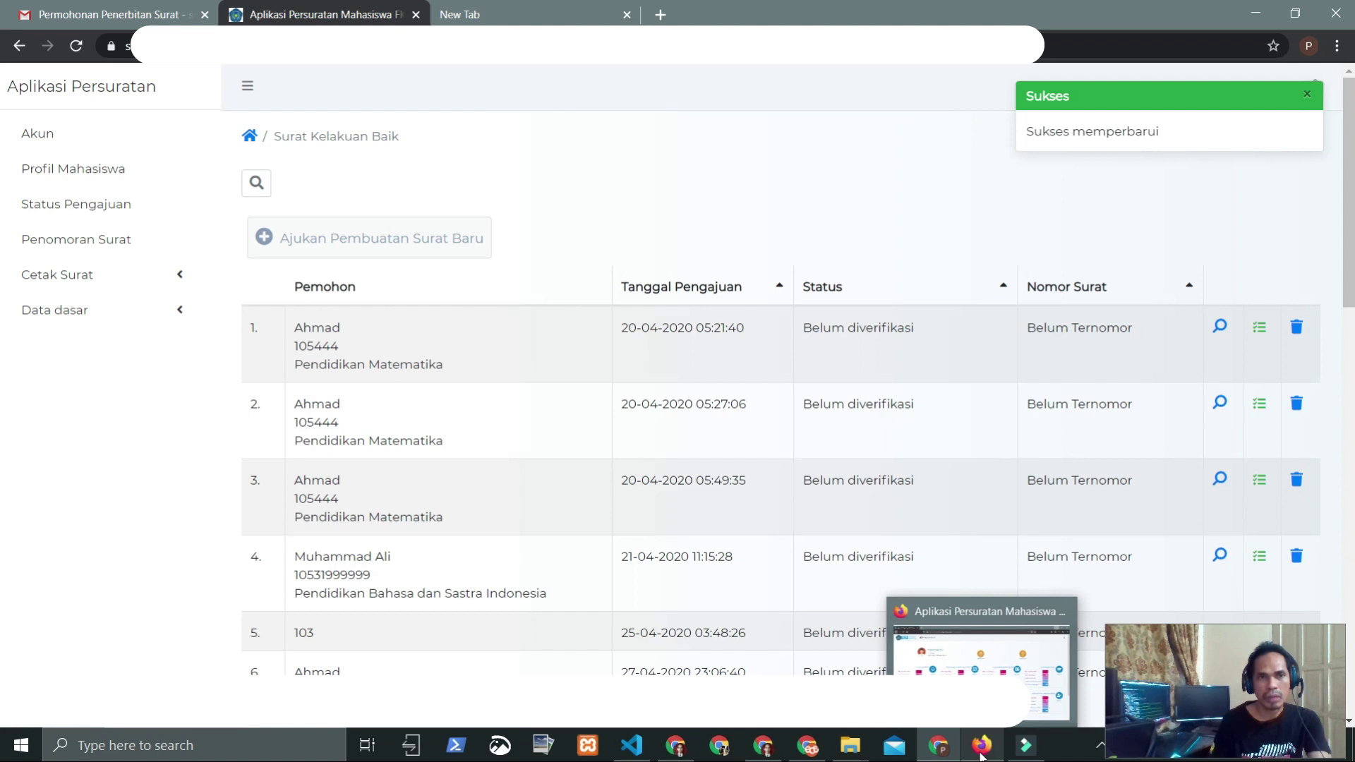
left_click(981, 746)
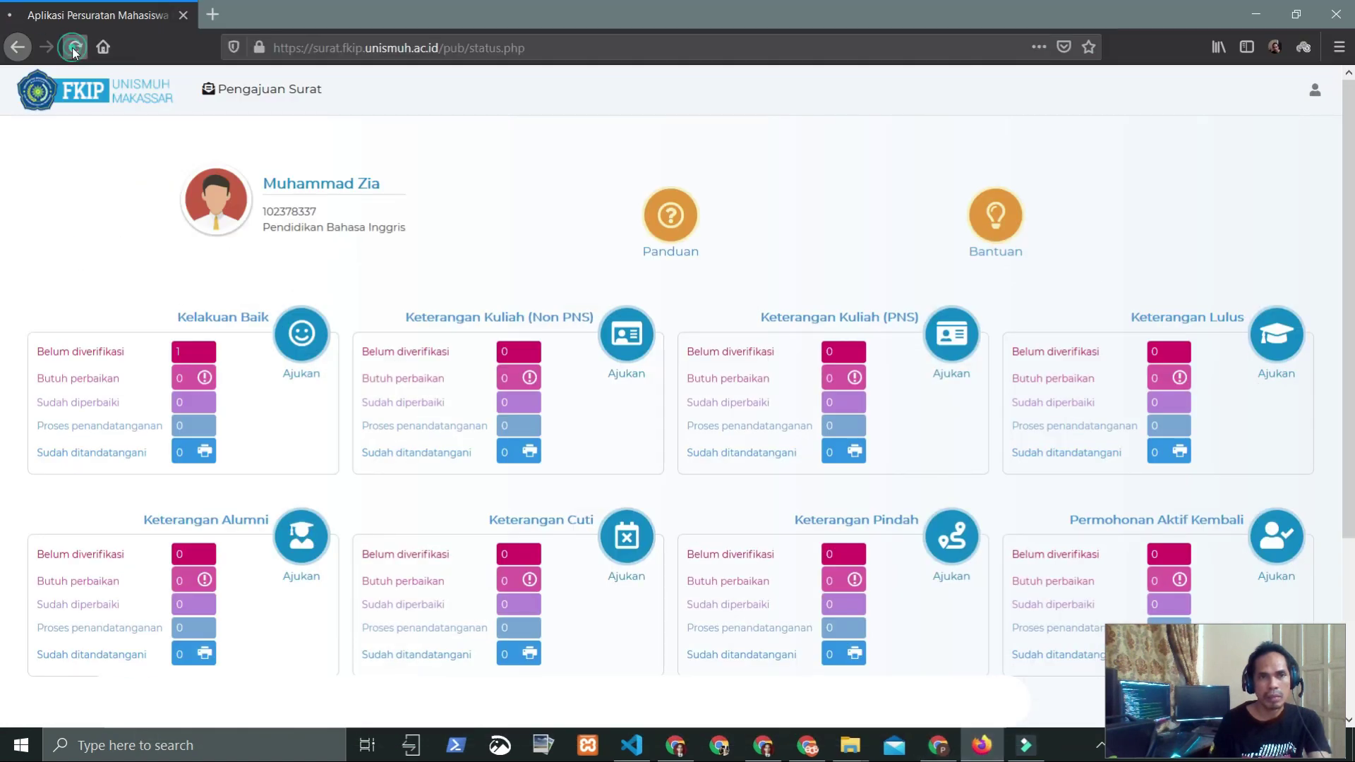
Step: Reload the student dashboard and open the Kelakuan Baik request marked Butuh perbaikan
left_click(73, 48)
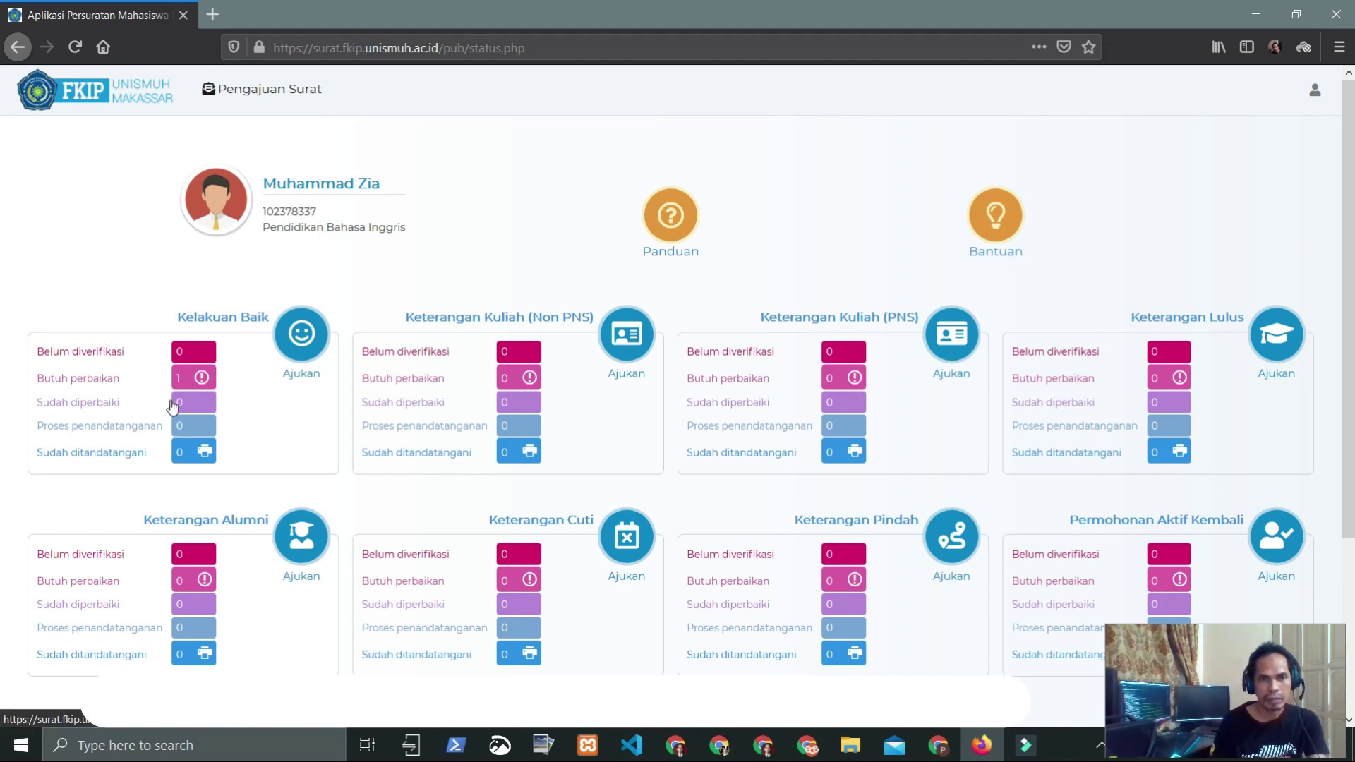
scroll(175, 403, "up", 4)
scroll(283, 516, "up", 1)
scroll(283, 516, "down", 3)
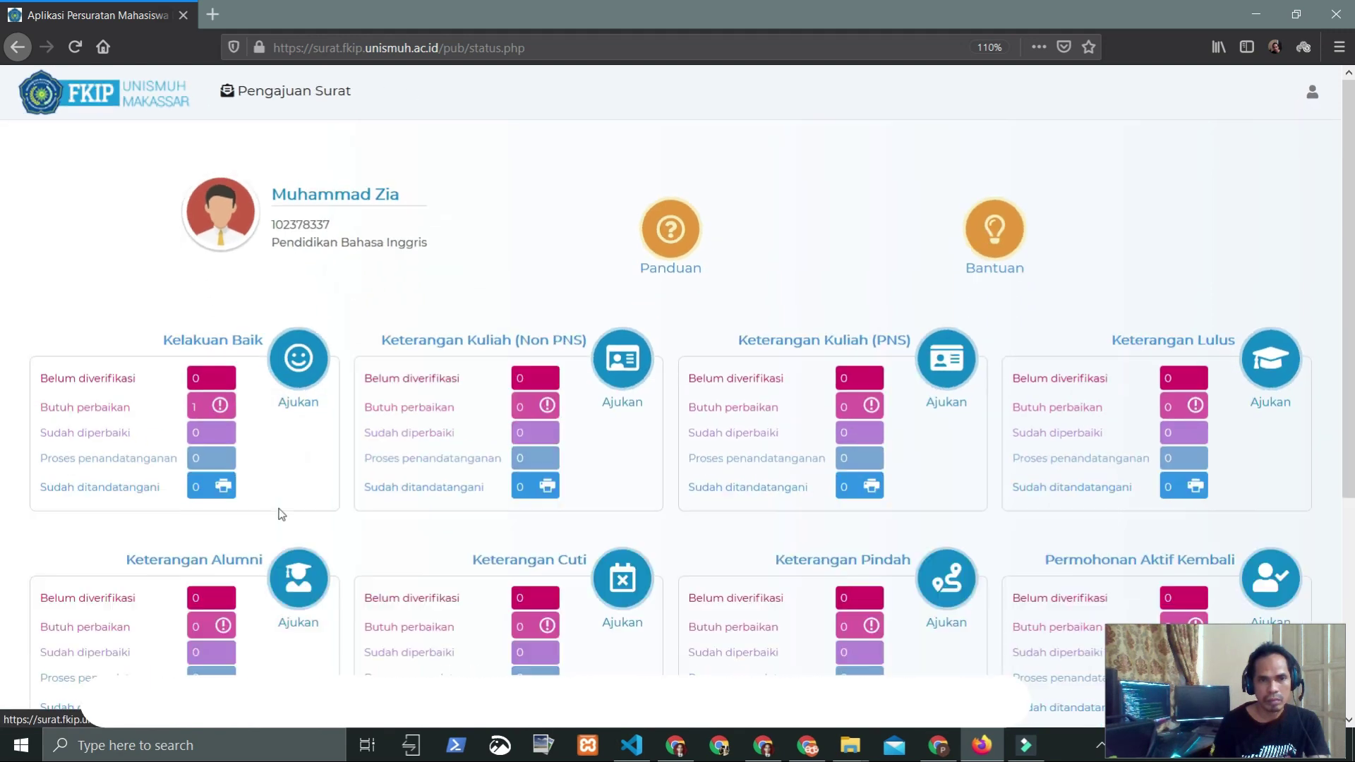
left_click(210, 413)
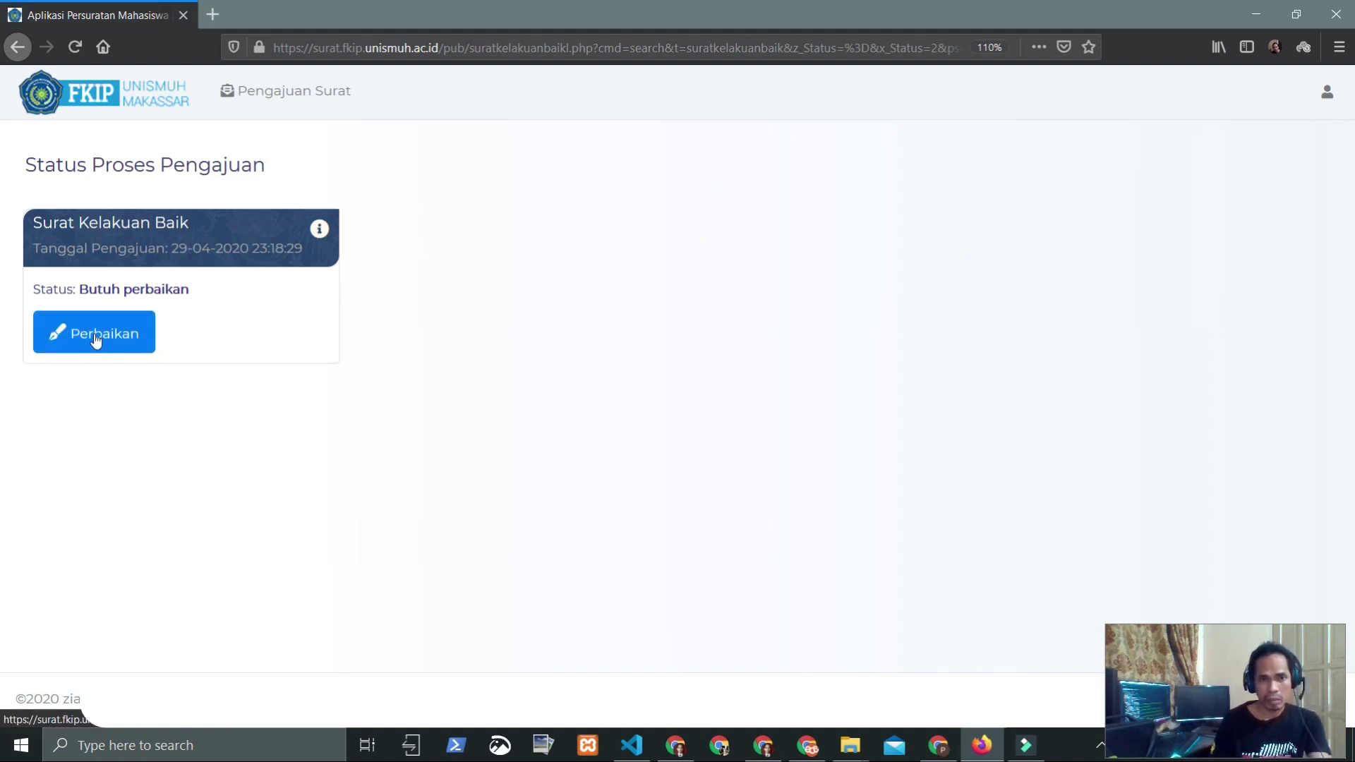
Step: Attach hasil-png.png as the replacement diploma, tick 'Tandai jika telah diperbaiki', and resubmit
left_click(95, 335)
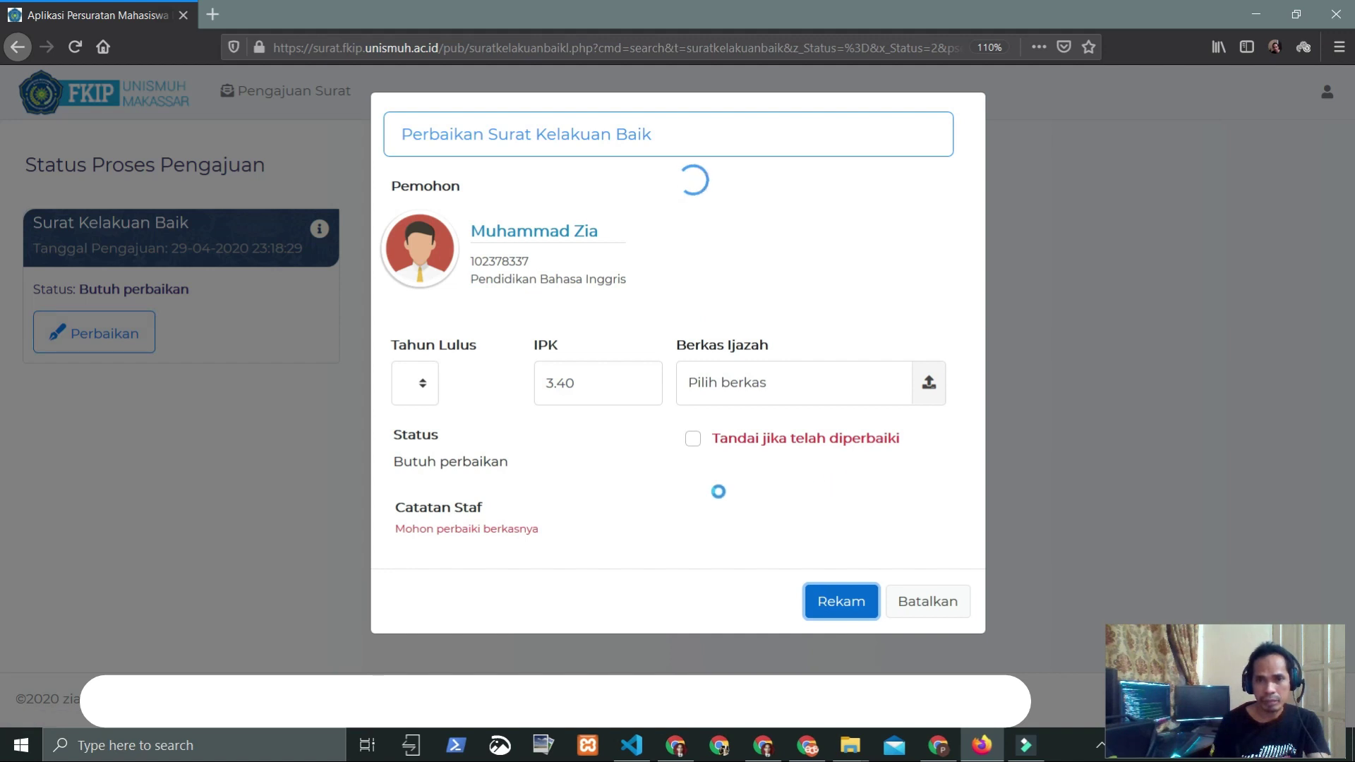
left_click(929, 384)
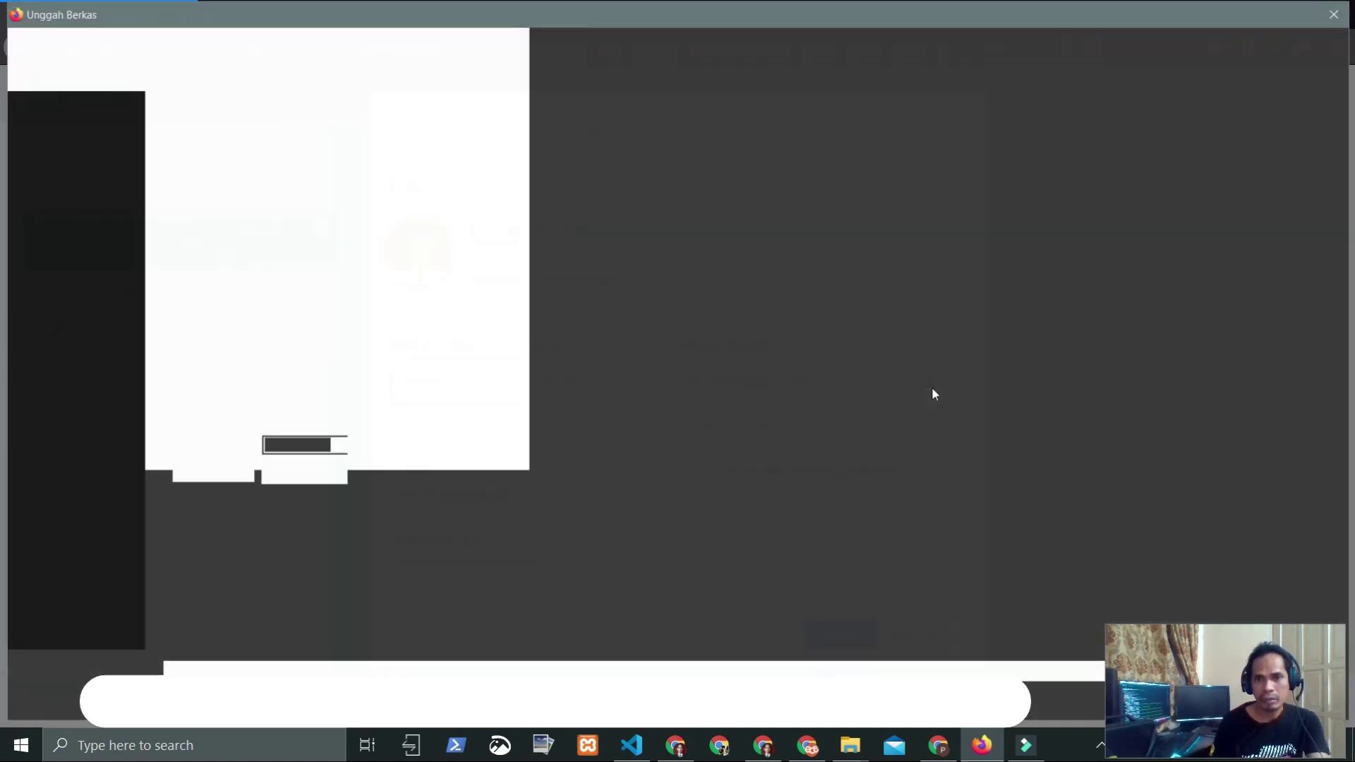
left_click(1334, 13)
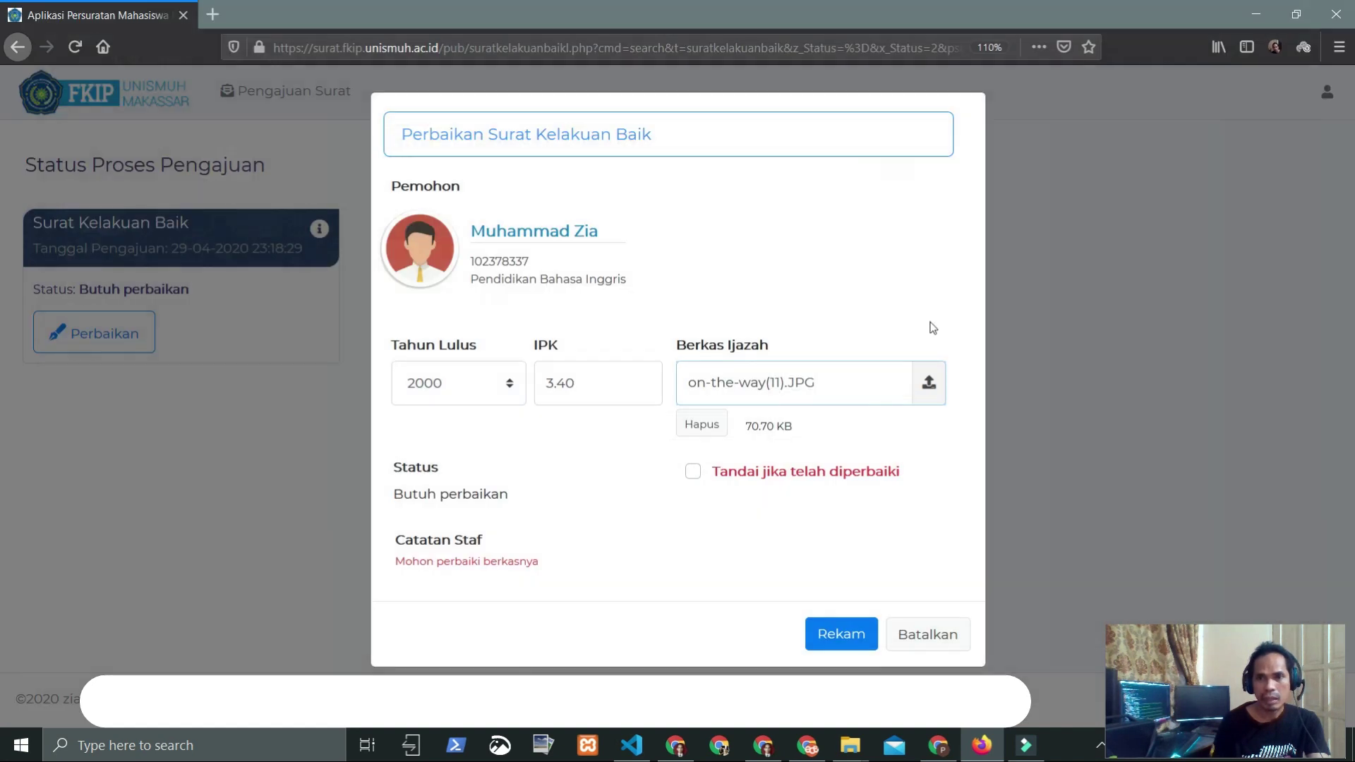
left_click(923, 390)
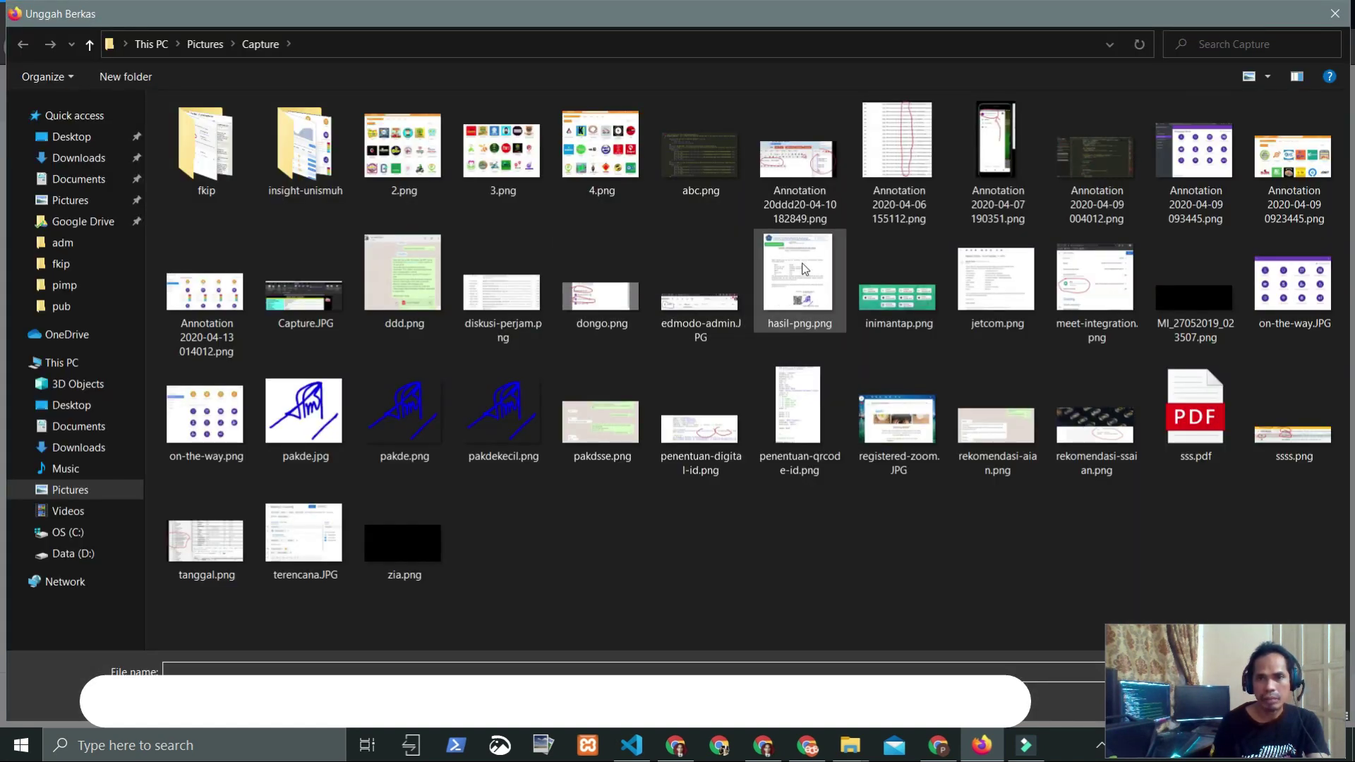
double_click(802, 269)
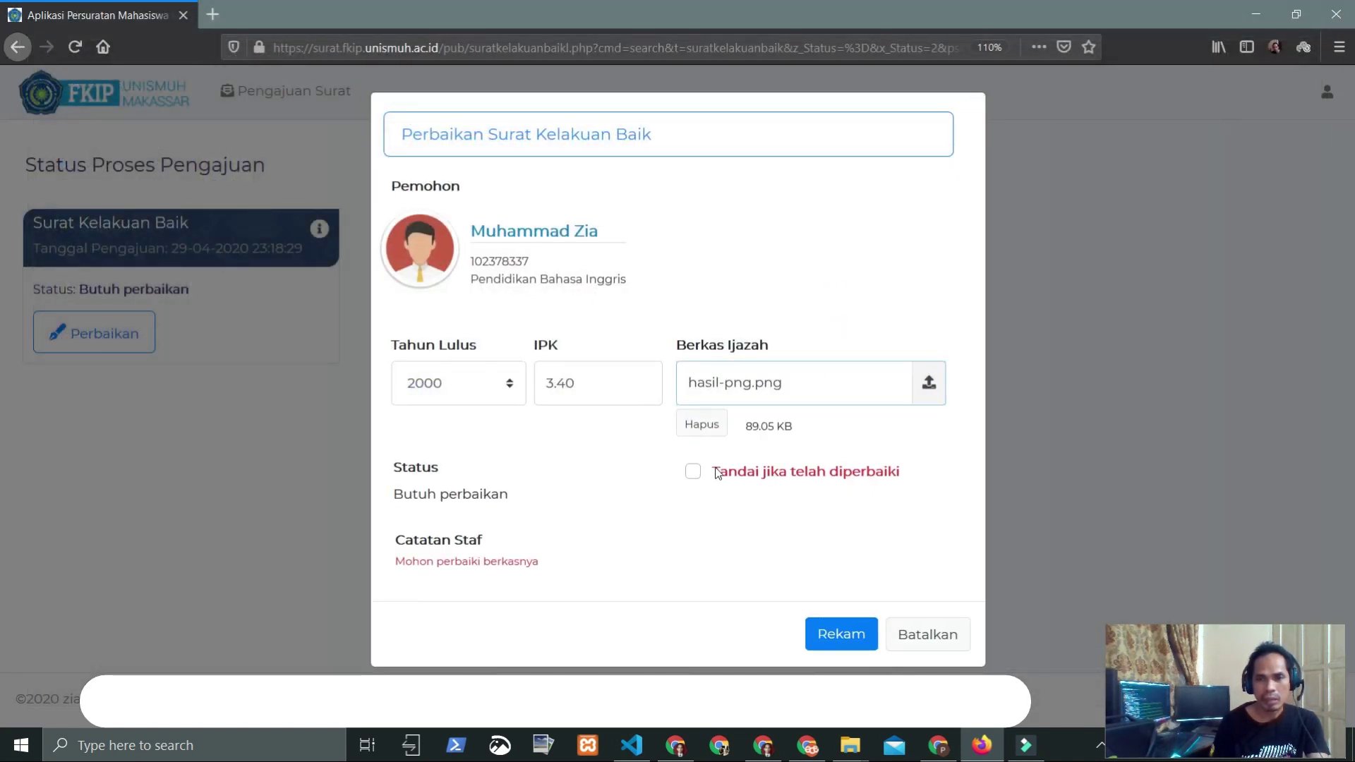
left_click(694, 471)
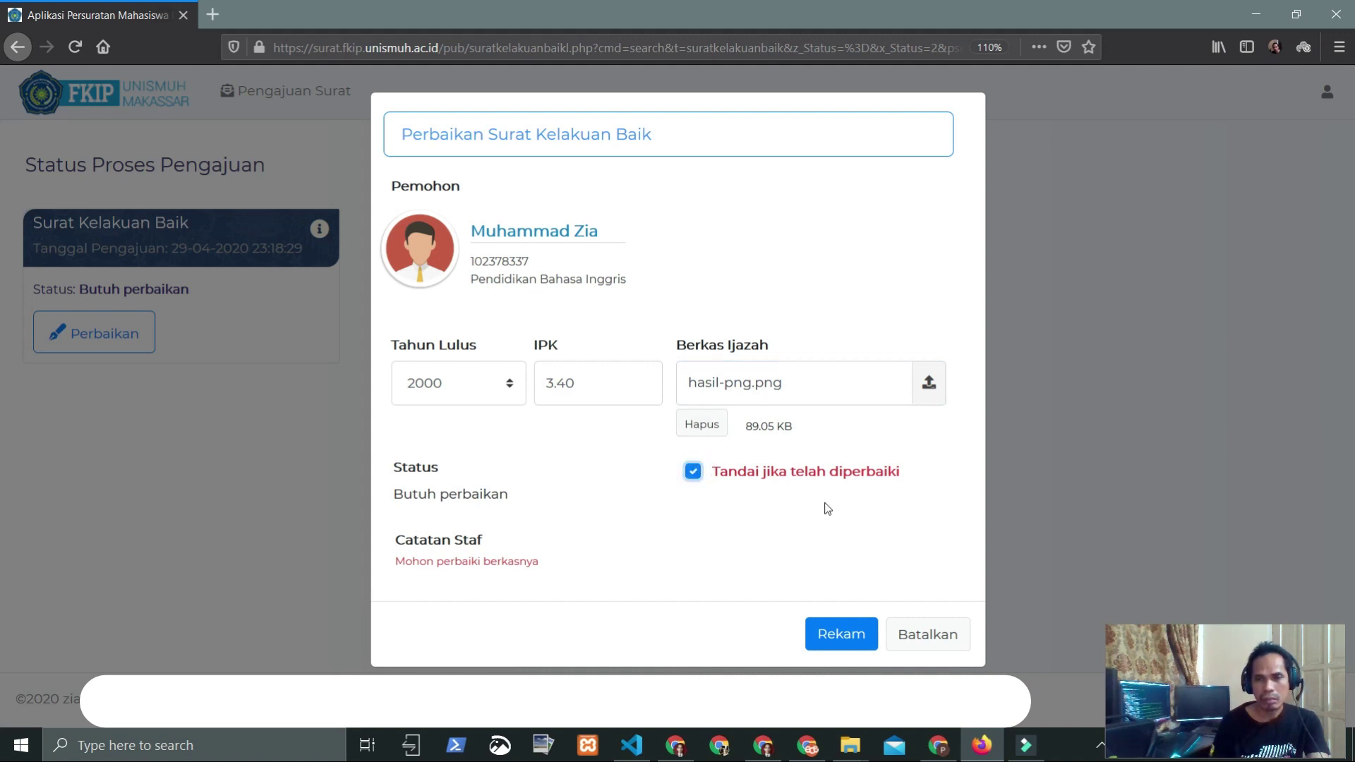
left_click(840, 635)
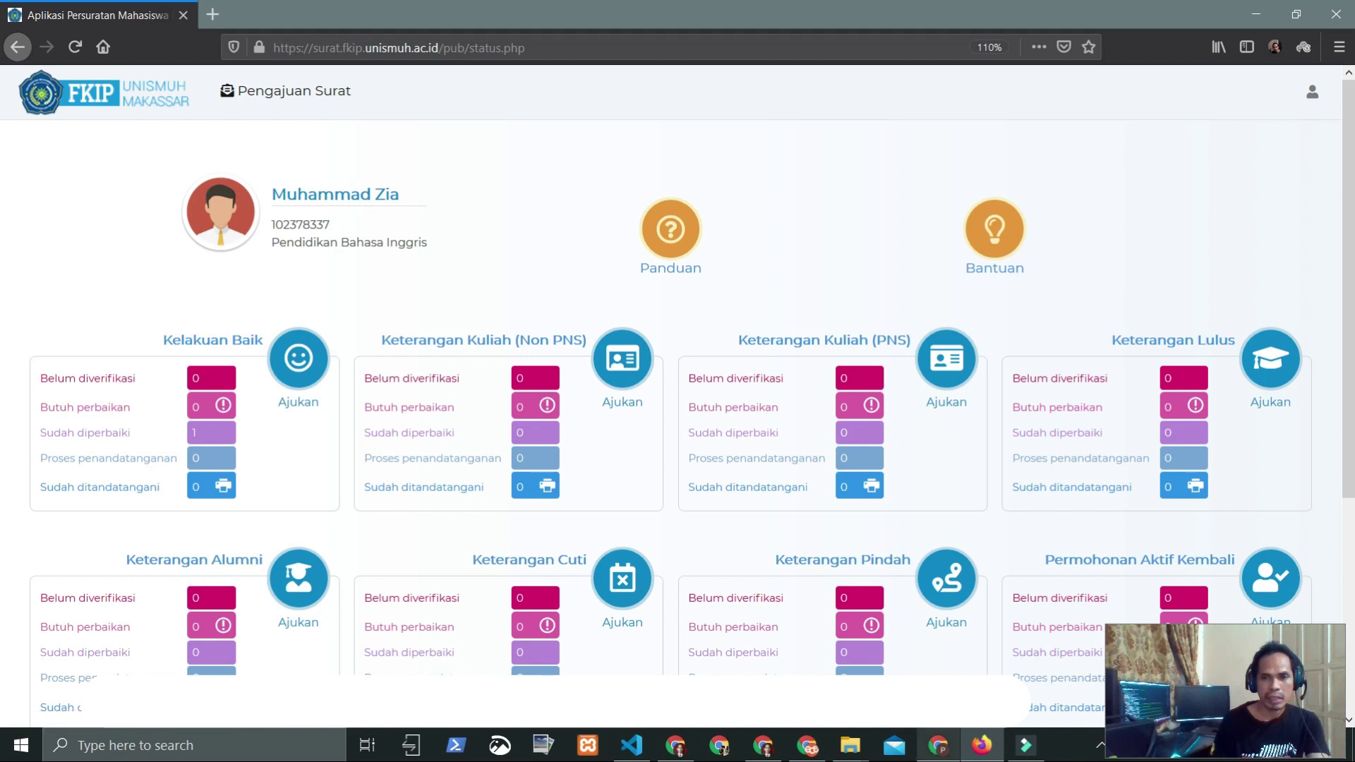
Step: Open the 'Perbaikan telah dilakukan' email in Gmail and follow its 'Klik disini' link
left_click(941, 748)
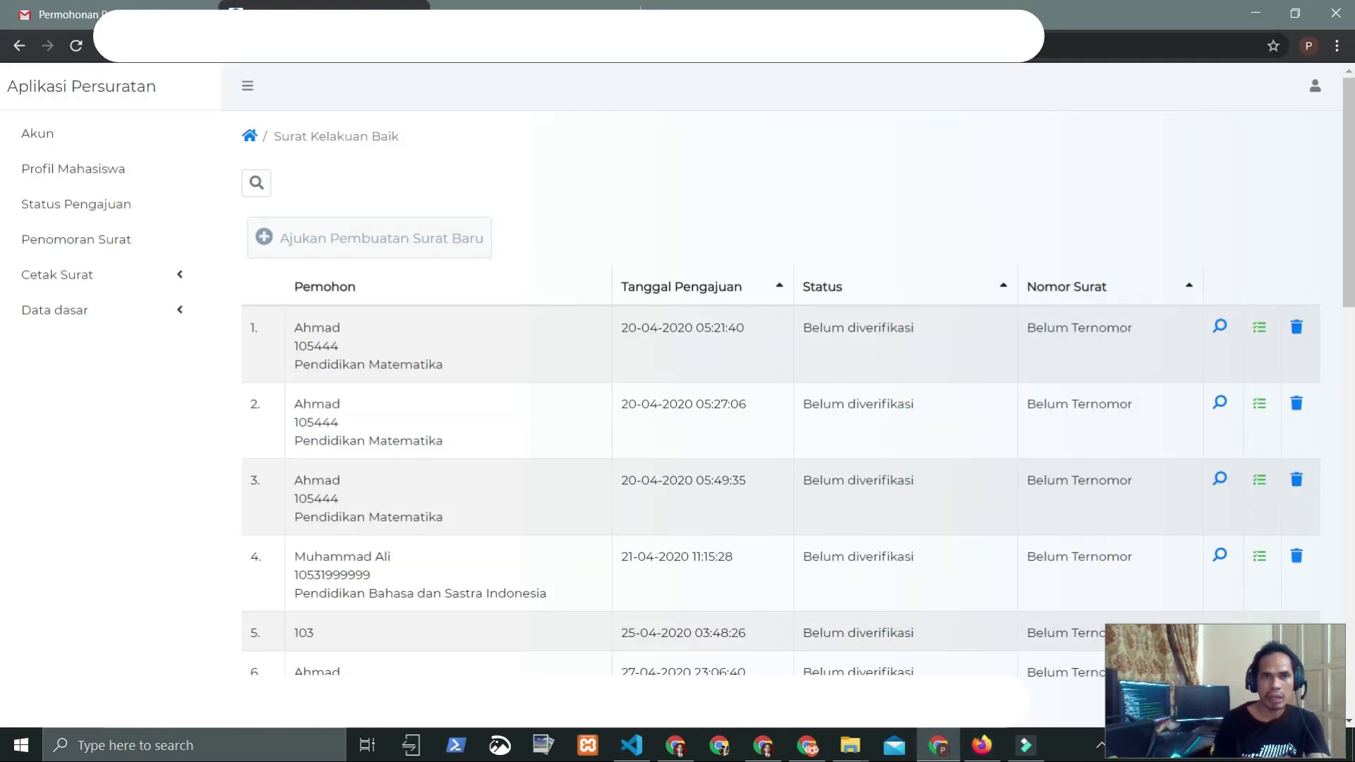
left_click(123, 6)
left_click(82, 203)
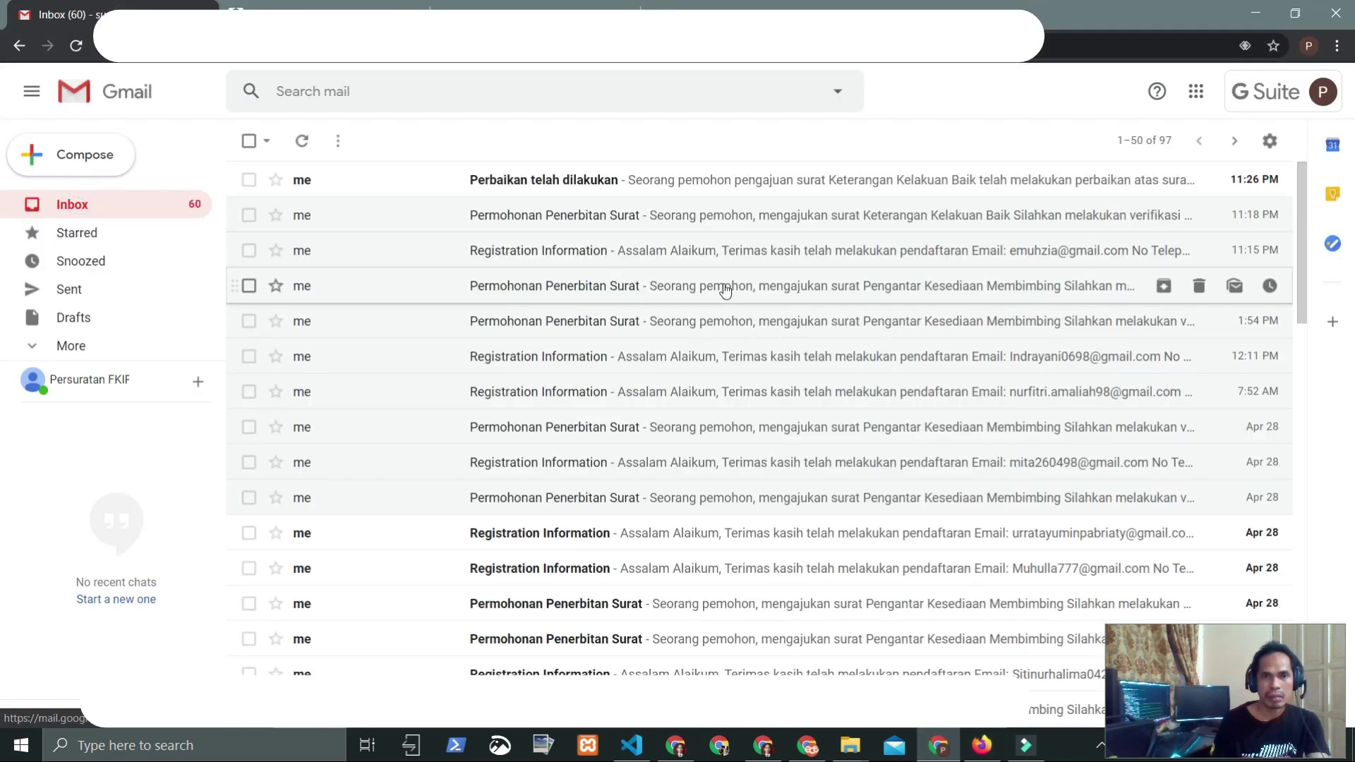
left_click(568, 182)
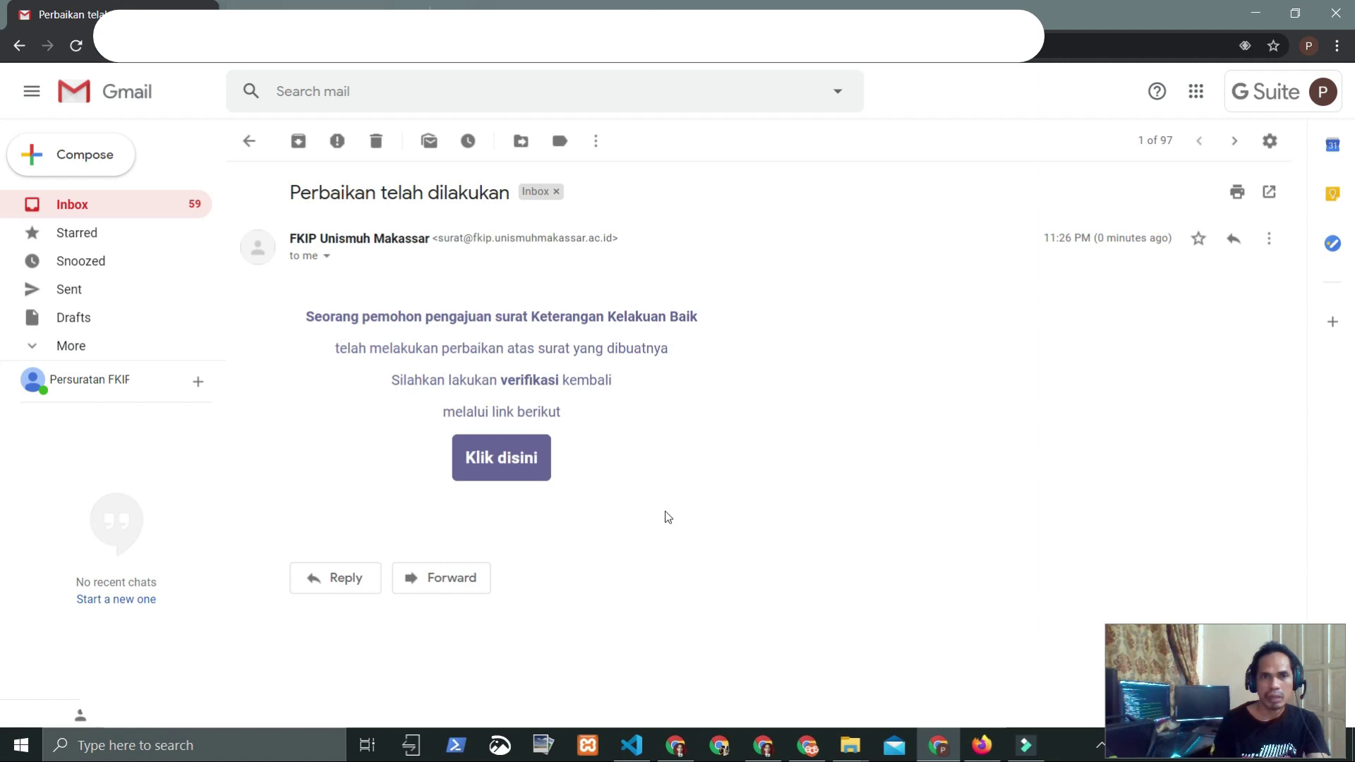
left_click(498, 460)
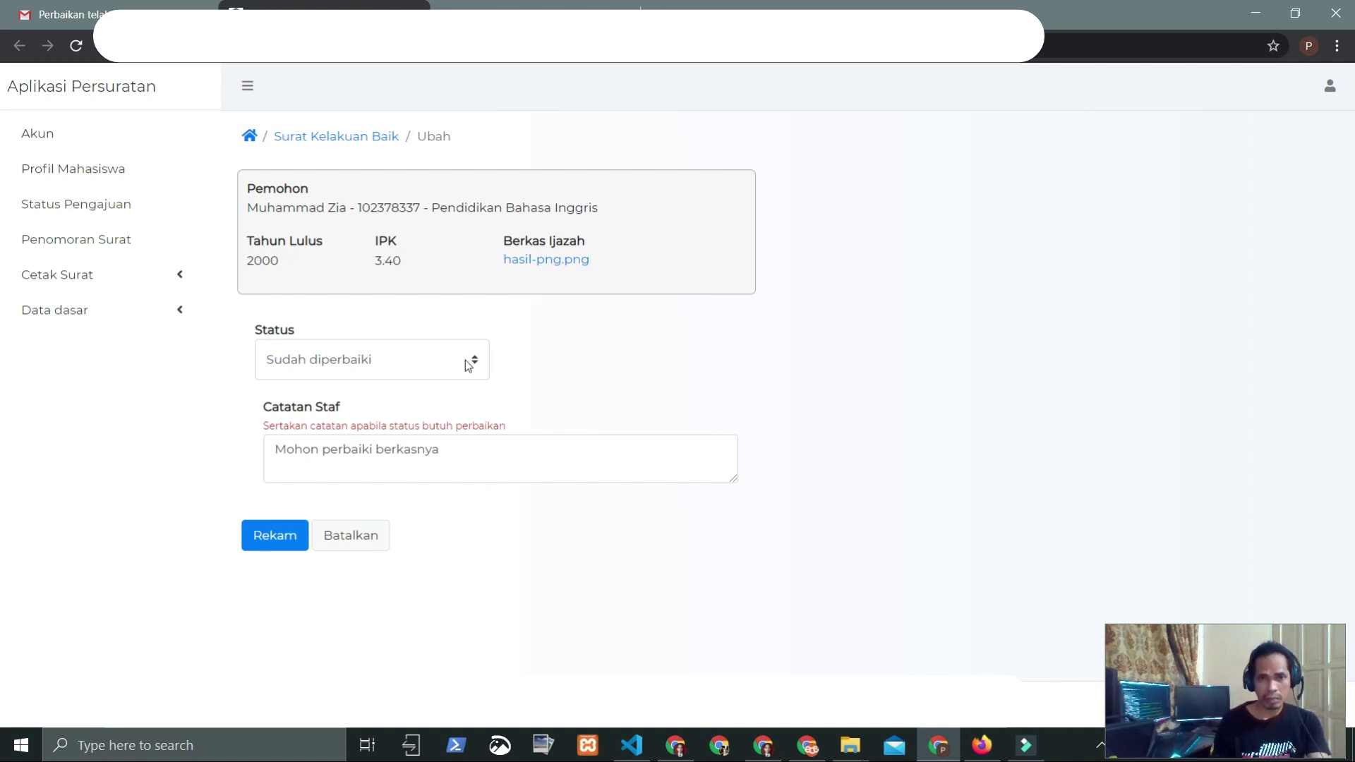
Step: Set letter 90/ABC/AZZ/JKL/2020 to Permohonan tandatangan, assign a signer, and save
left_click(468, 366)
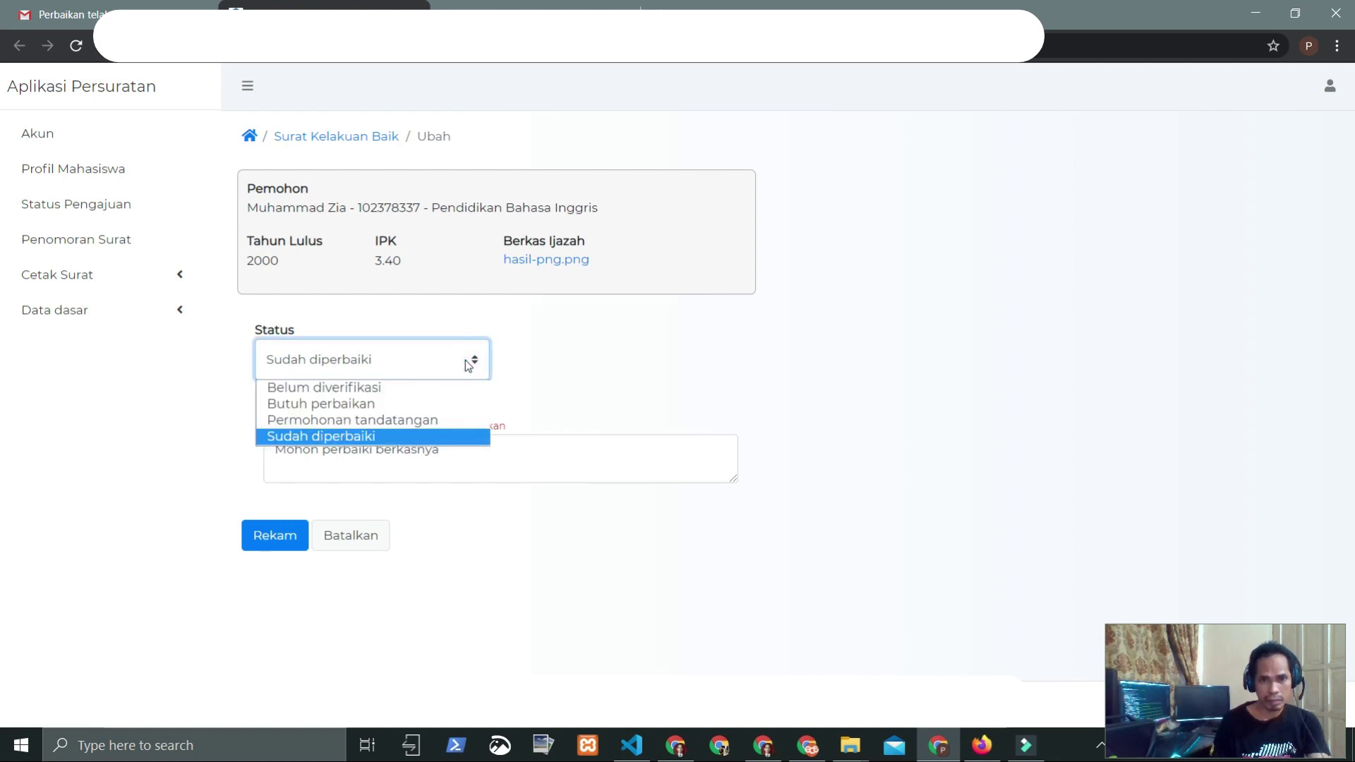
left_click(321, 421)
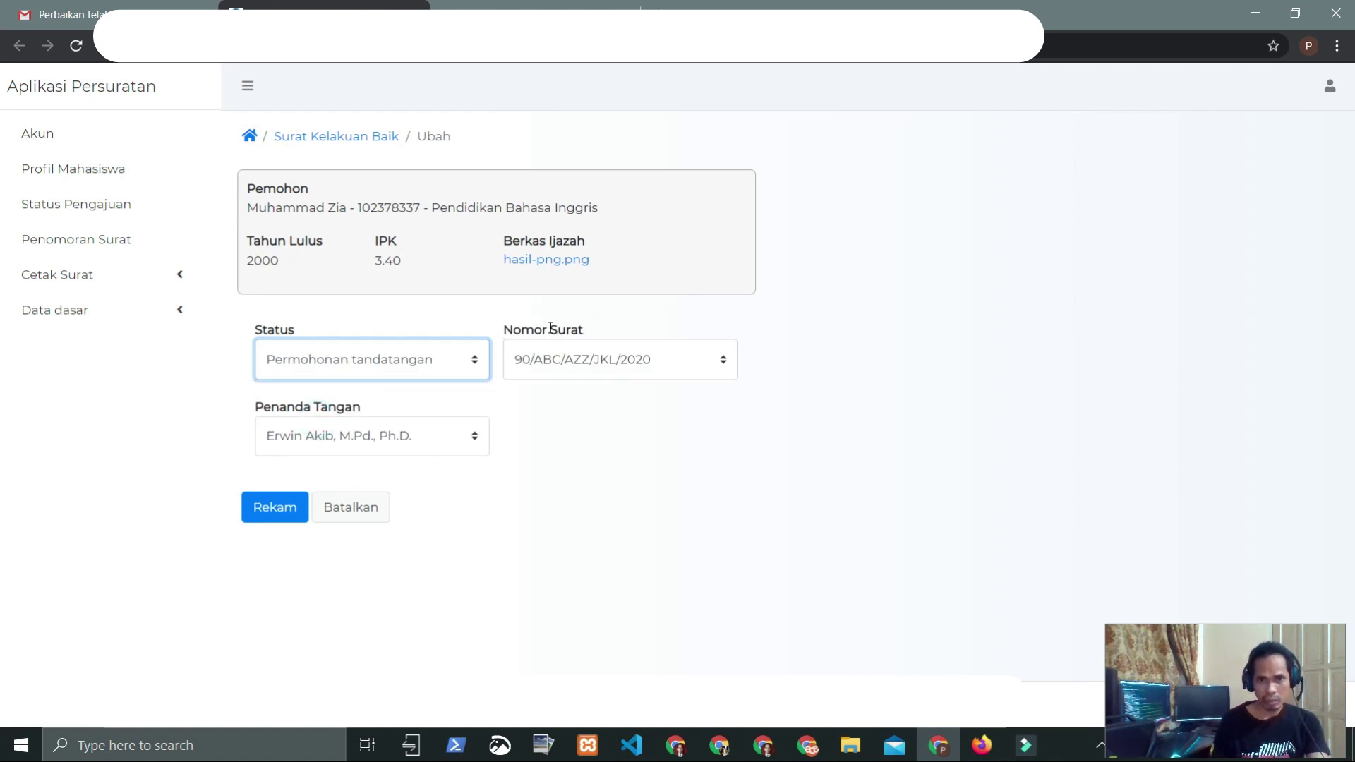
left_click(452, 442)
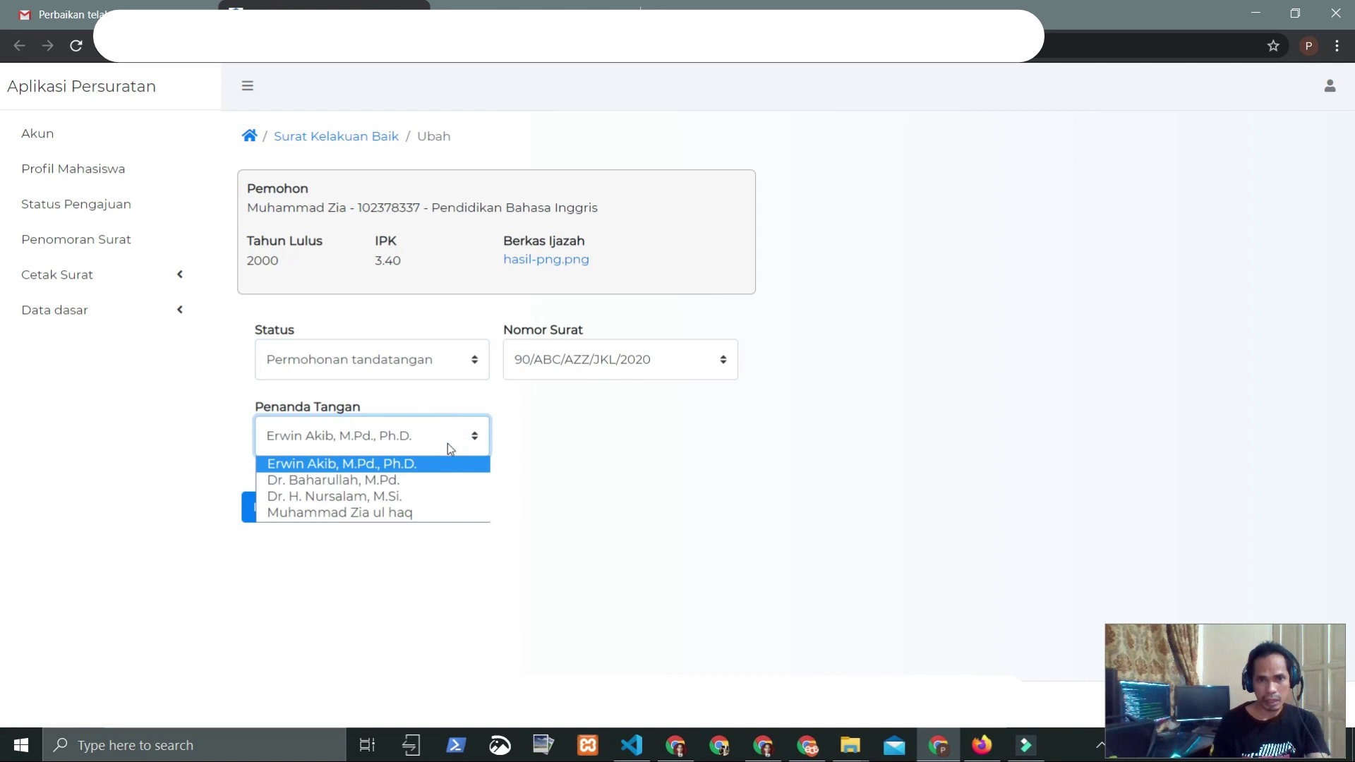
left_click(379, 514)
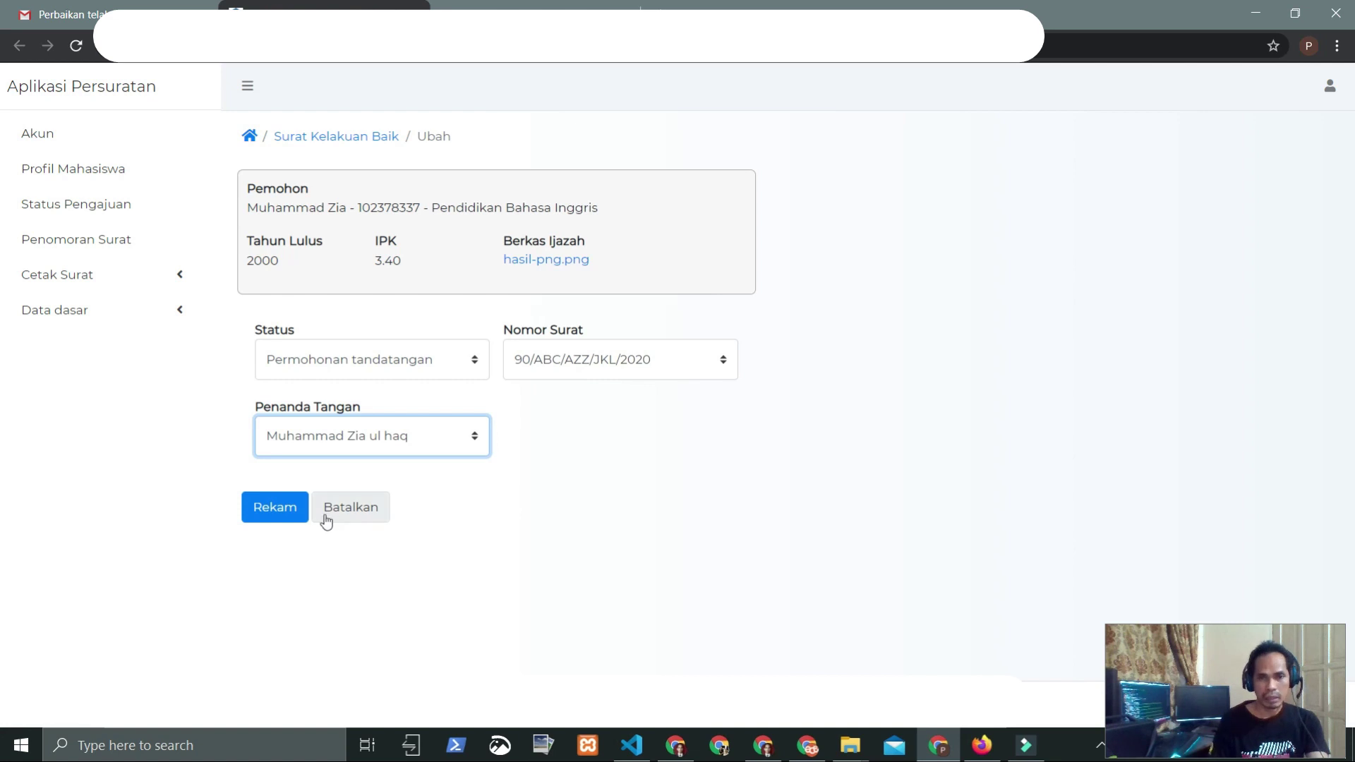
left_click(263, 509)
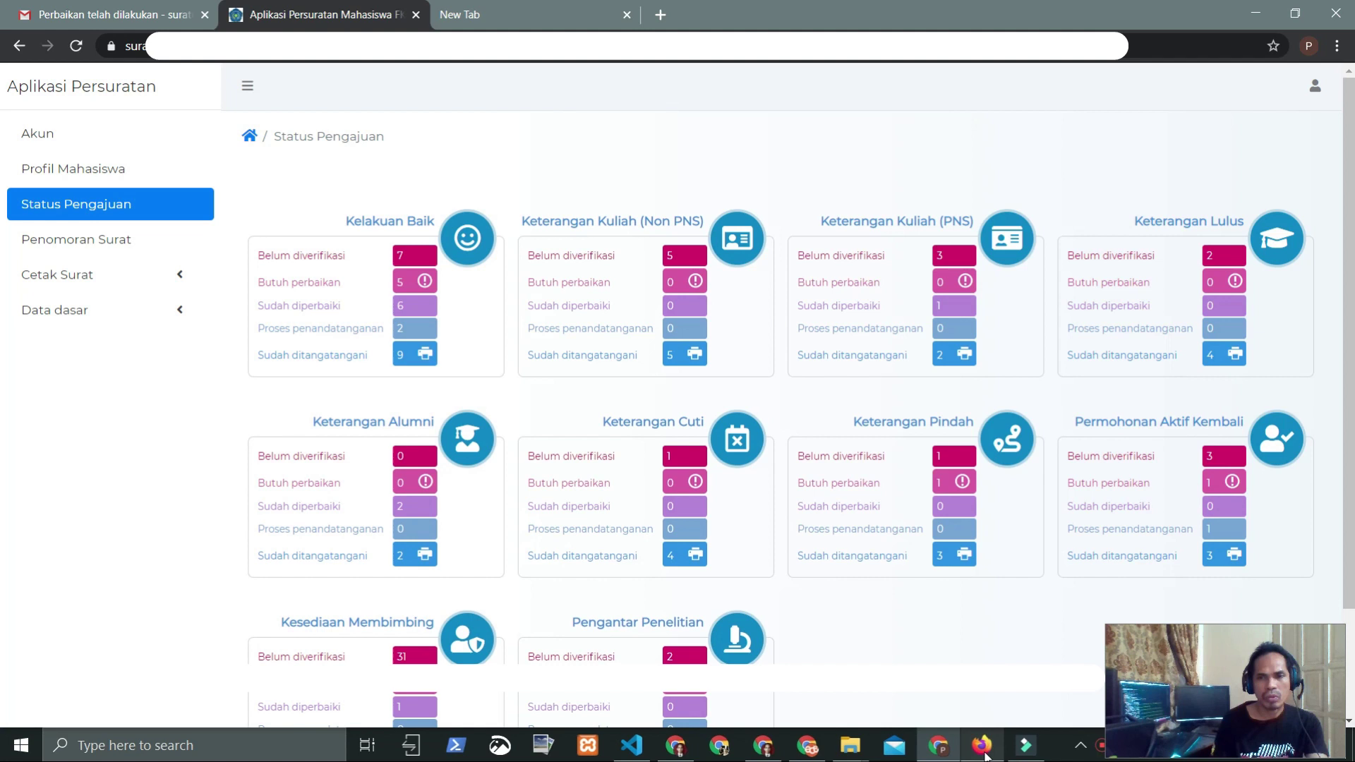
Step: Check the student dashboard shows Kelakuan Baik counted 1 under Proses penandatanganan
mouse_move(986, 756)
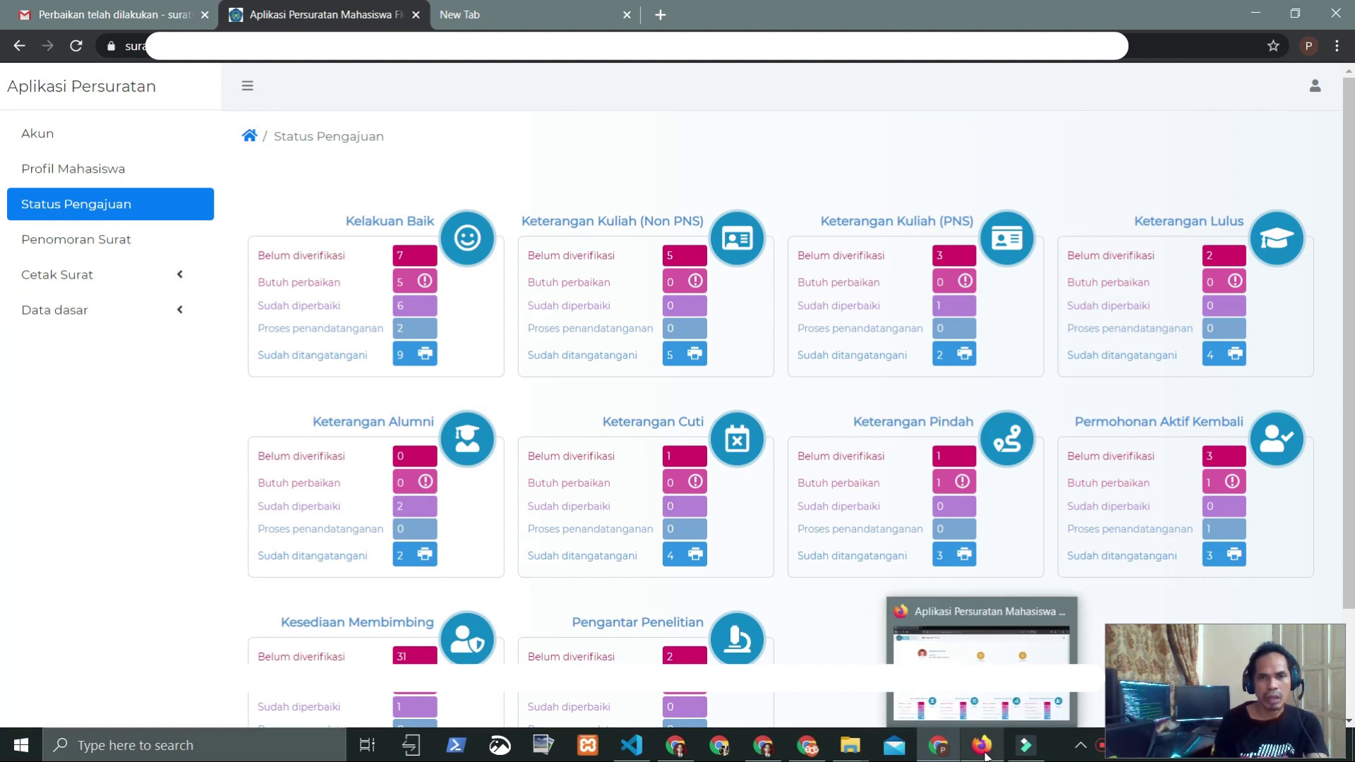
left_click(987, 757)
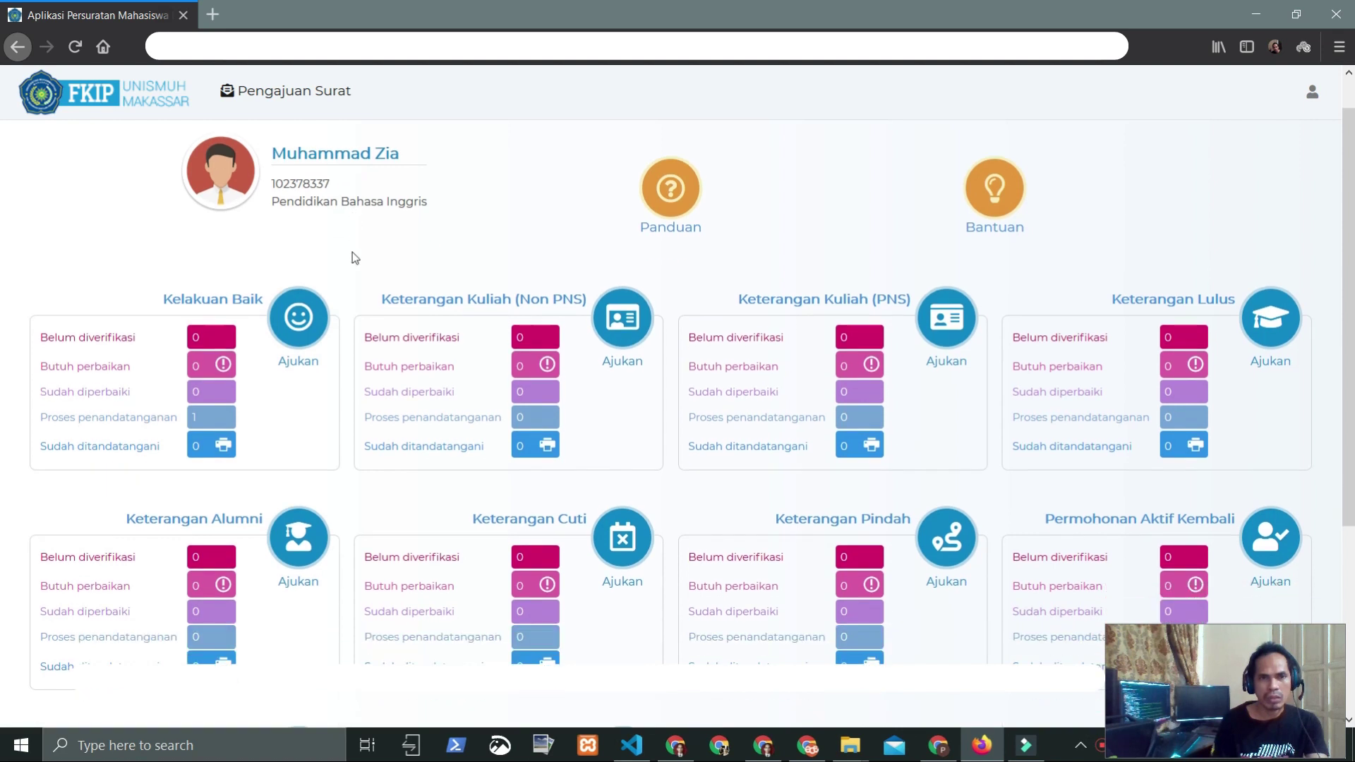
scroll(353, 254, "down", 2)
left_click_drag(31, 365, 183, 367)
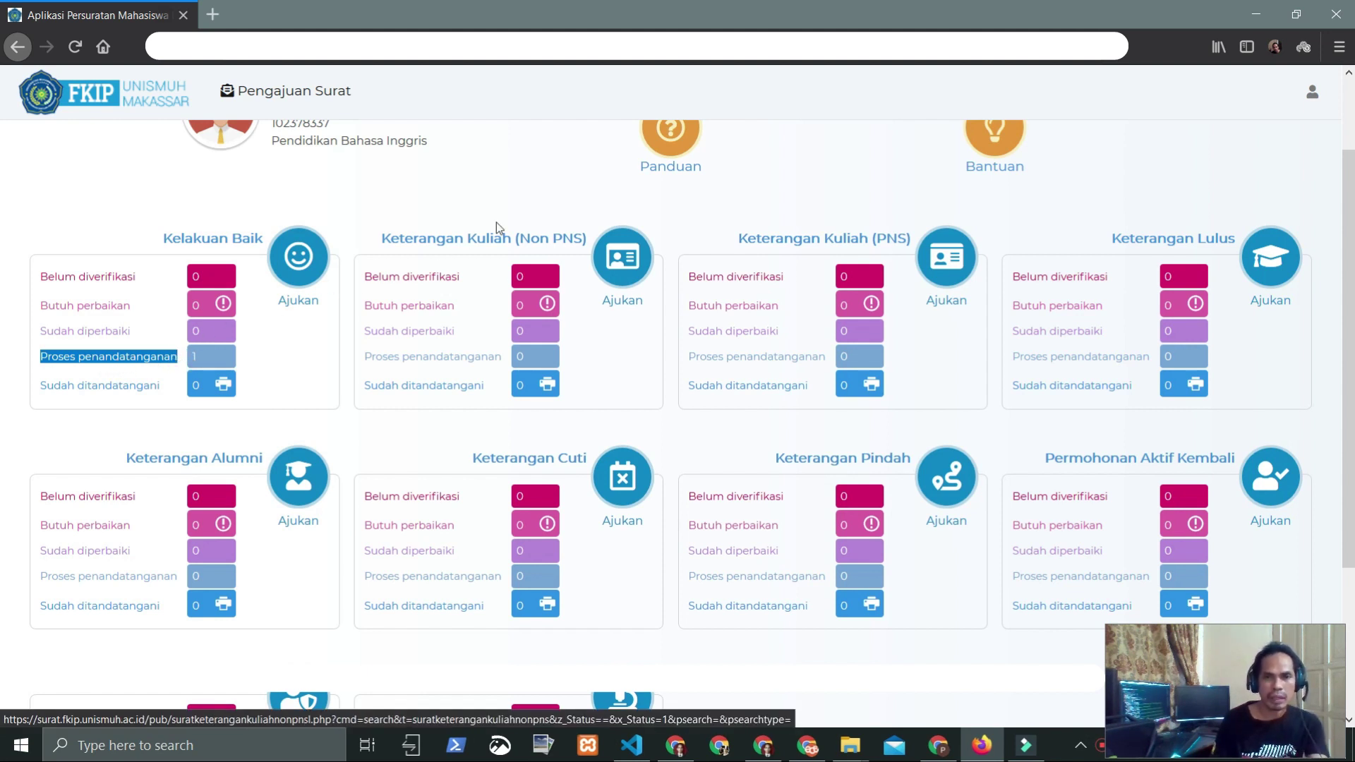
scroll(497, 222, "up", 3)
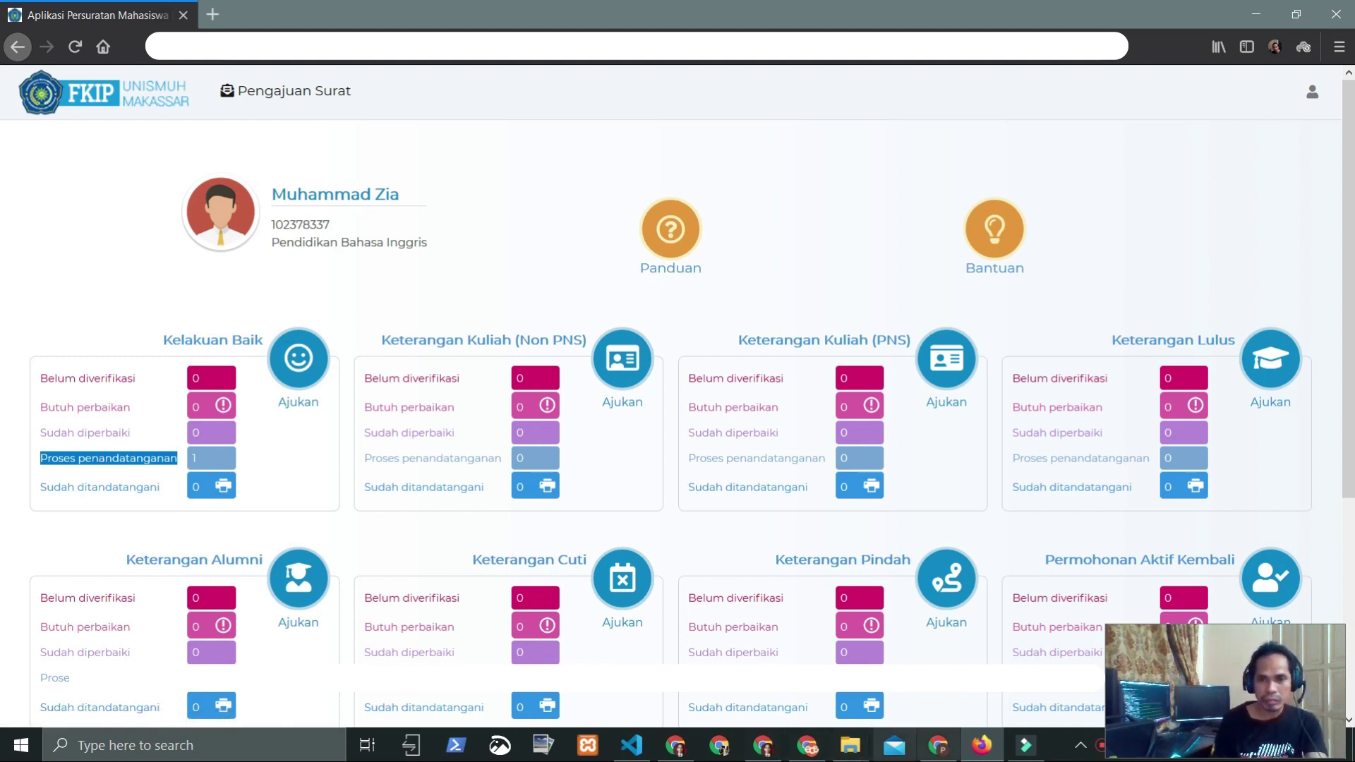
Step: Open the Permohonan Penandatanganan email in Gmail
left_click(677, 752)
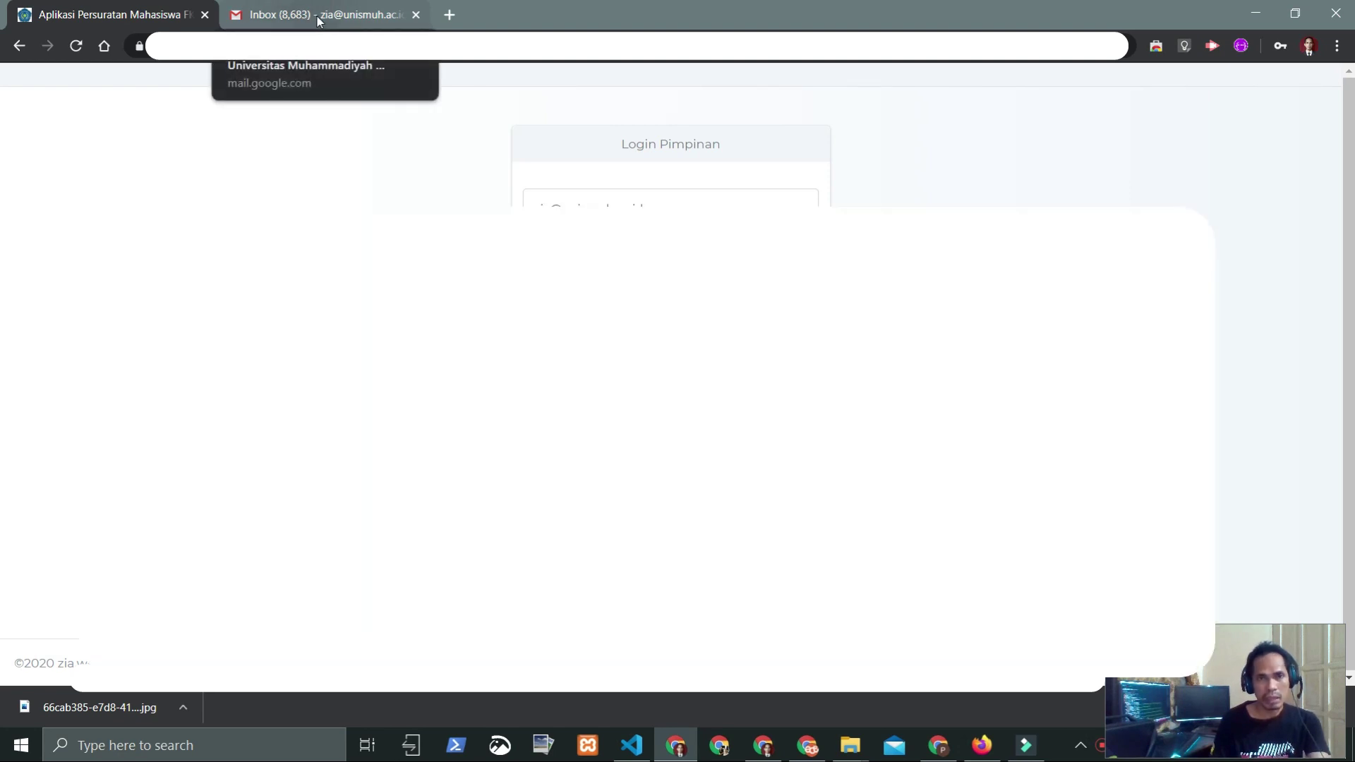
left_click(317, 17)
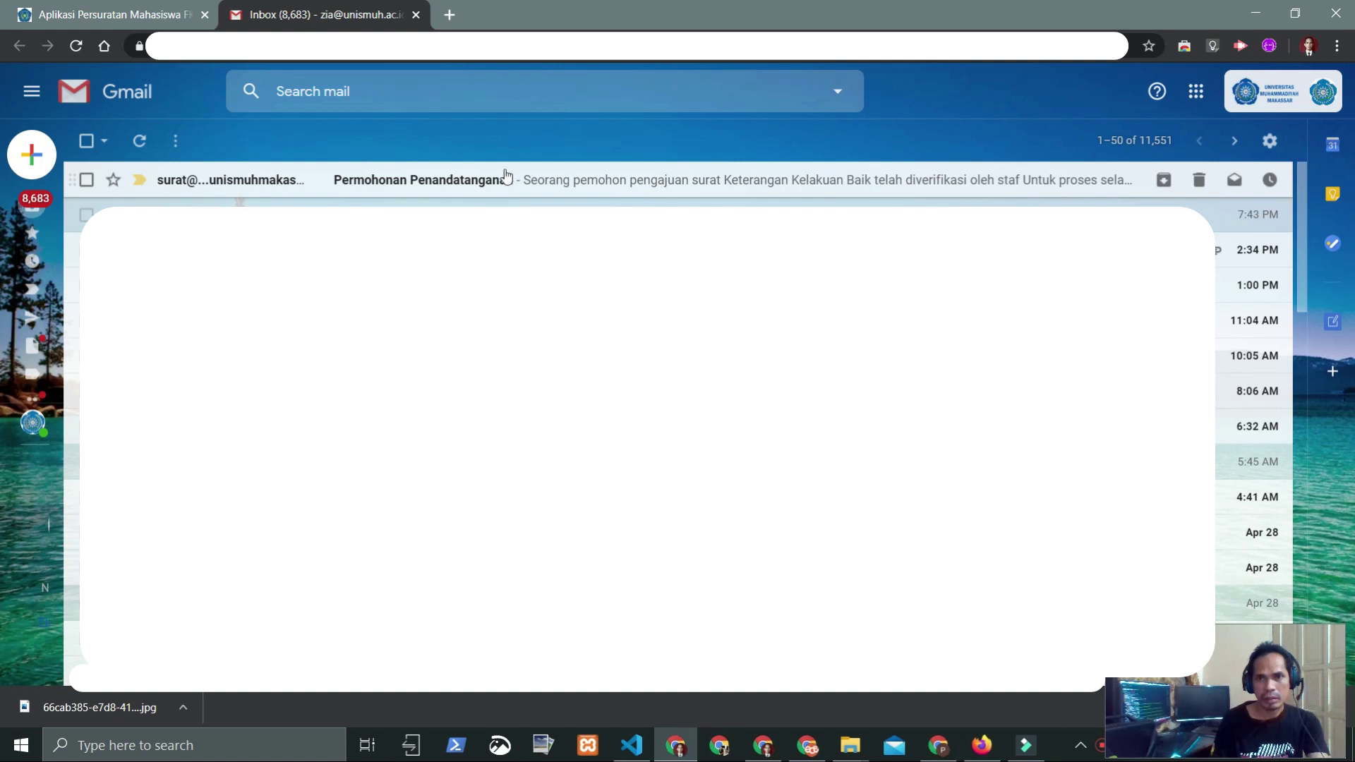
left_click(444, 179)
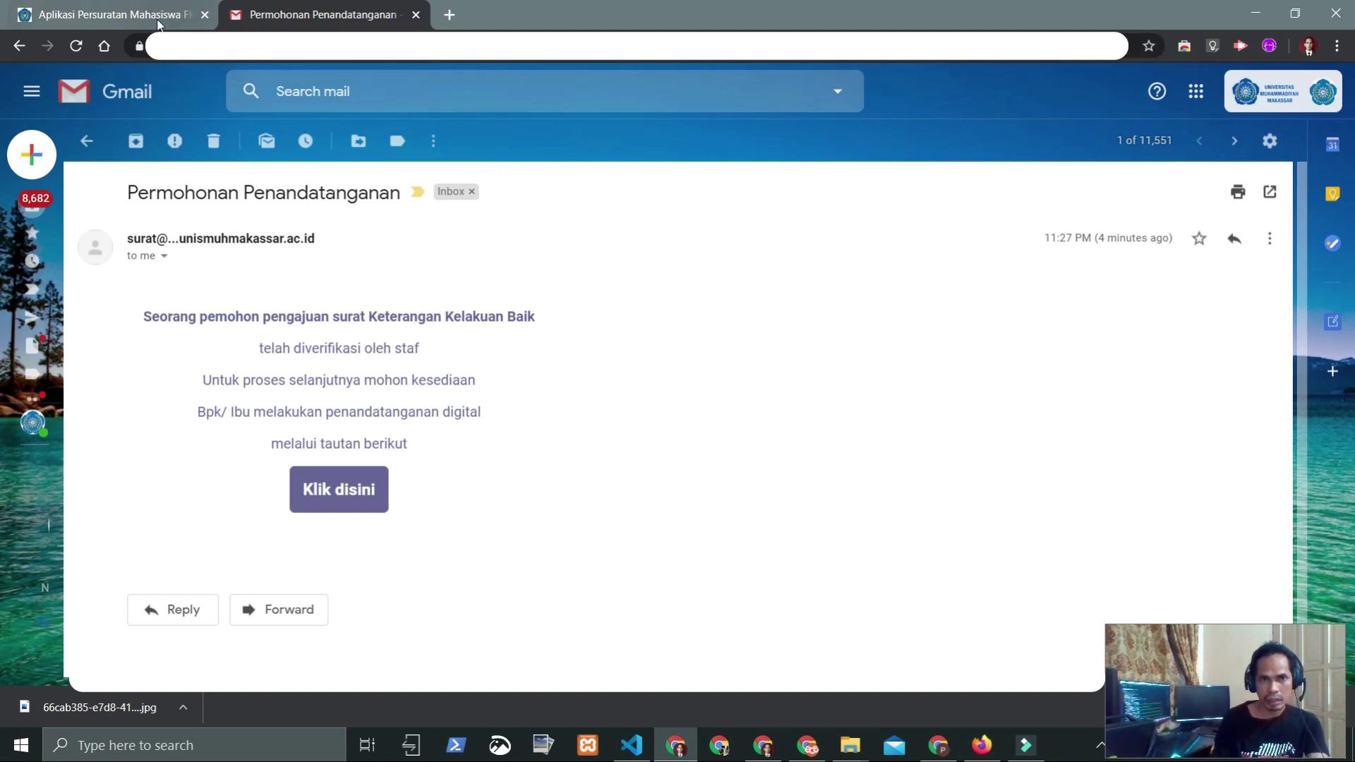
Step: Log in as the faculty leader with the account password, declining to save it
left_click(129, 12)
left_click(581, 270)
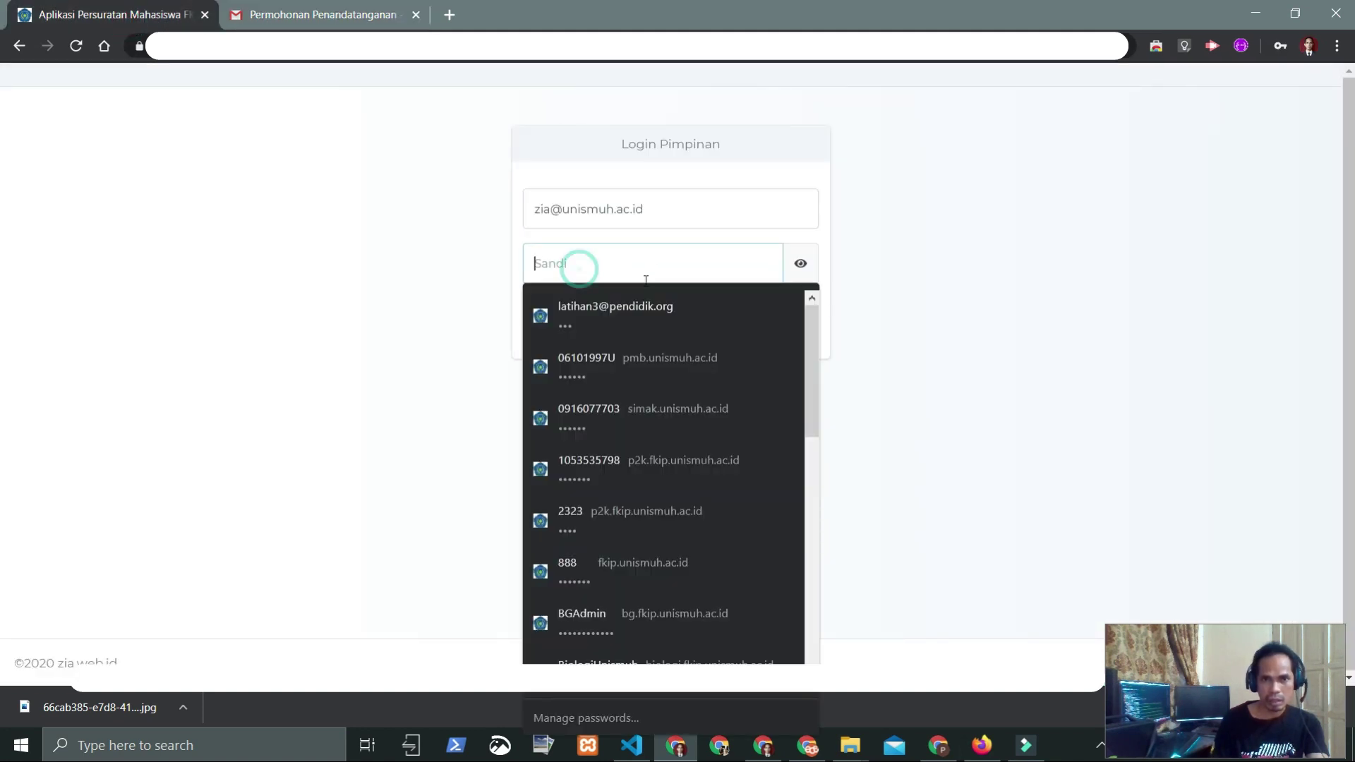
left_click(240, 14)
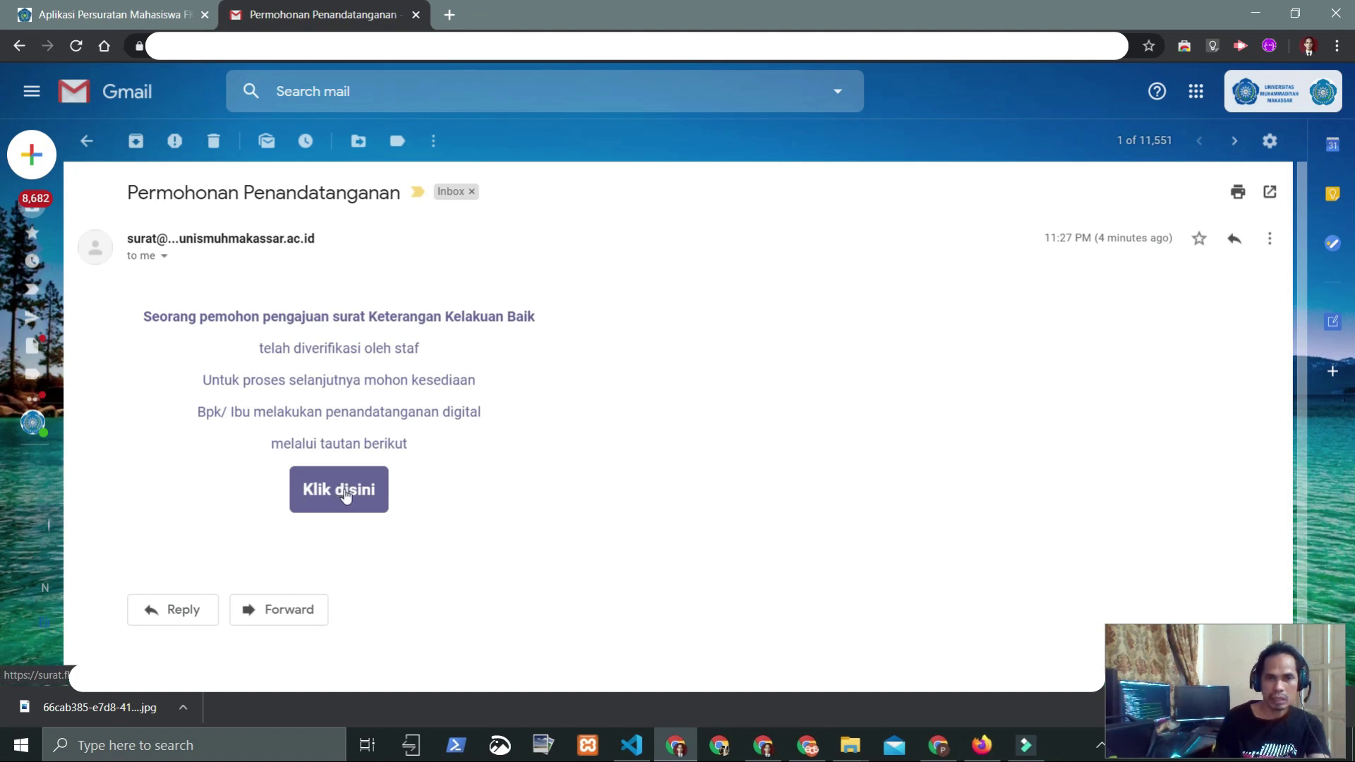
left_click(138, 23)
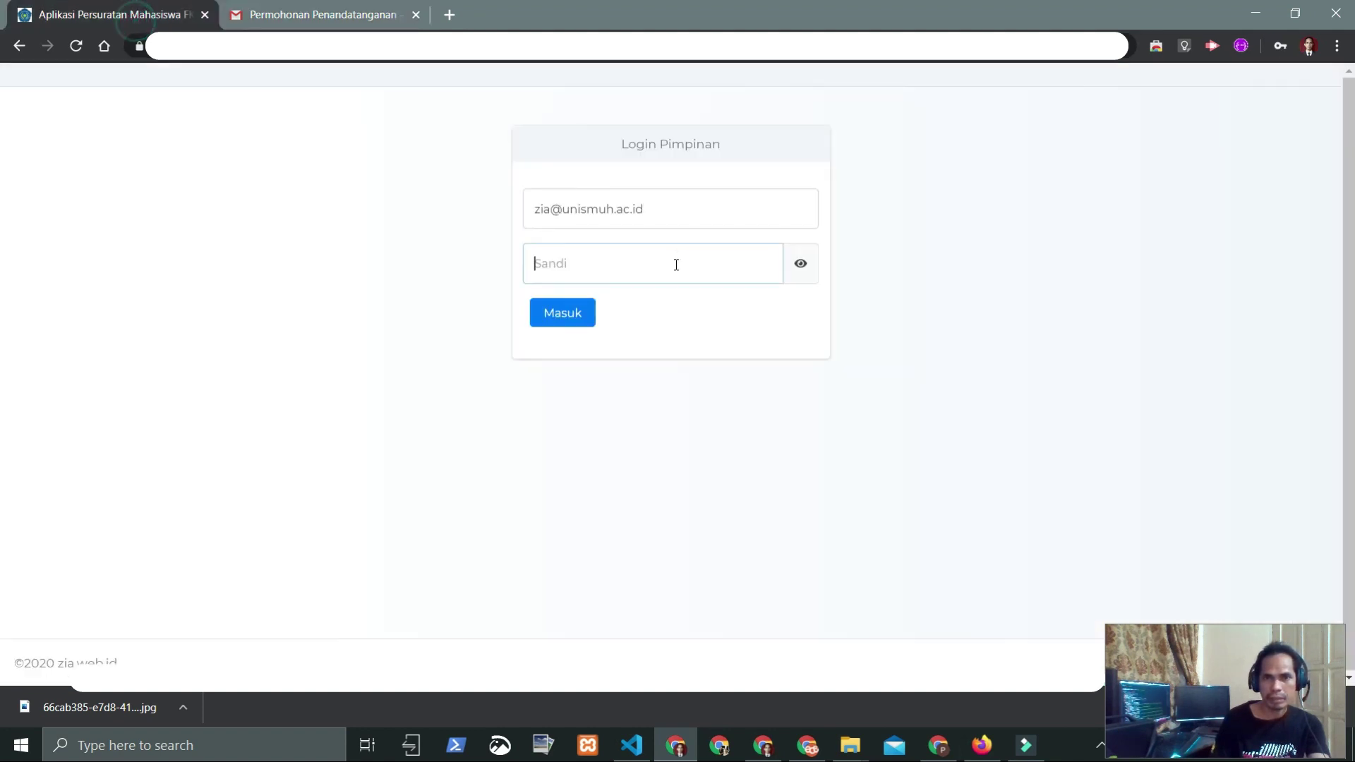
left_click(633, 264)
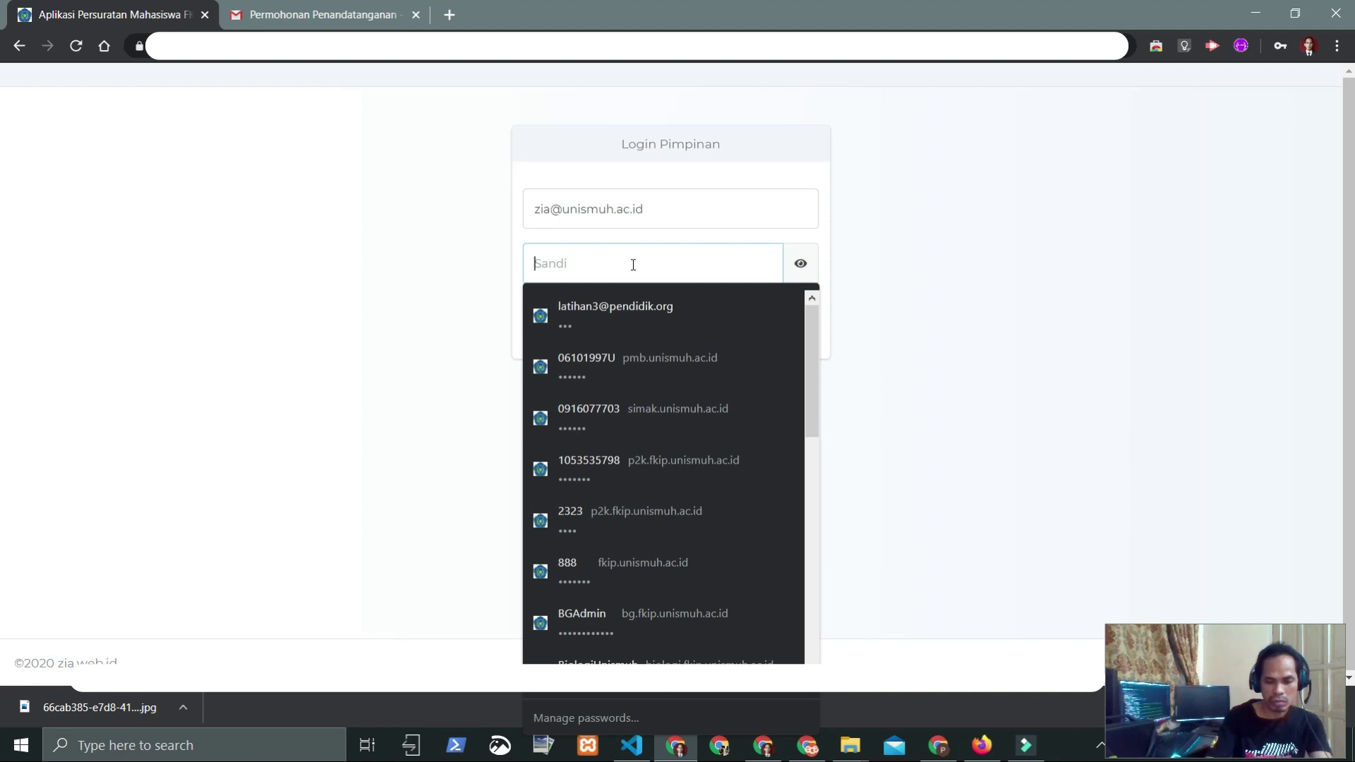
type("••")
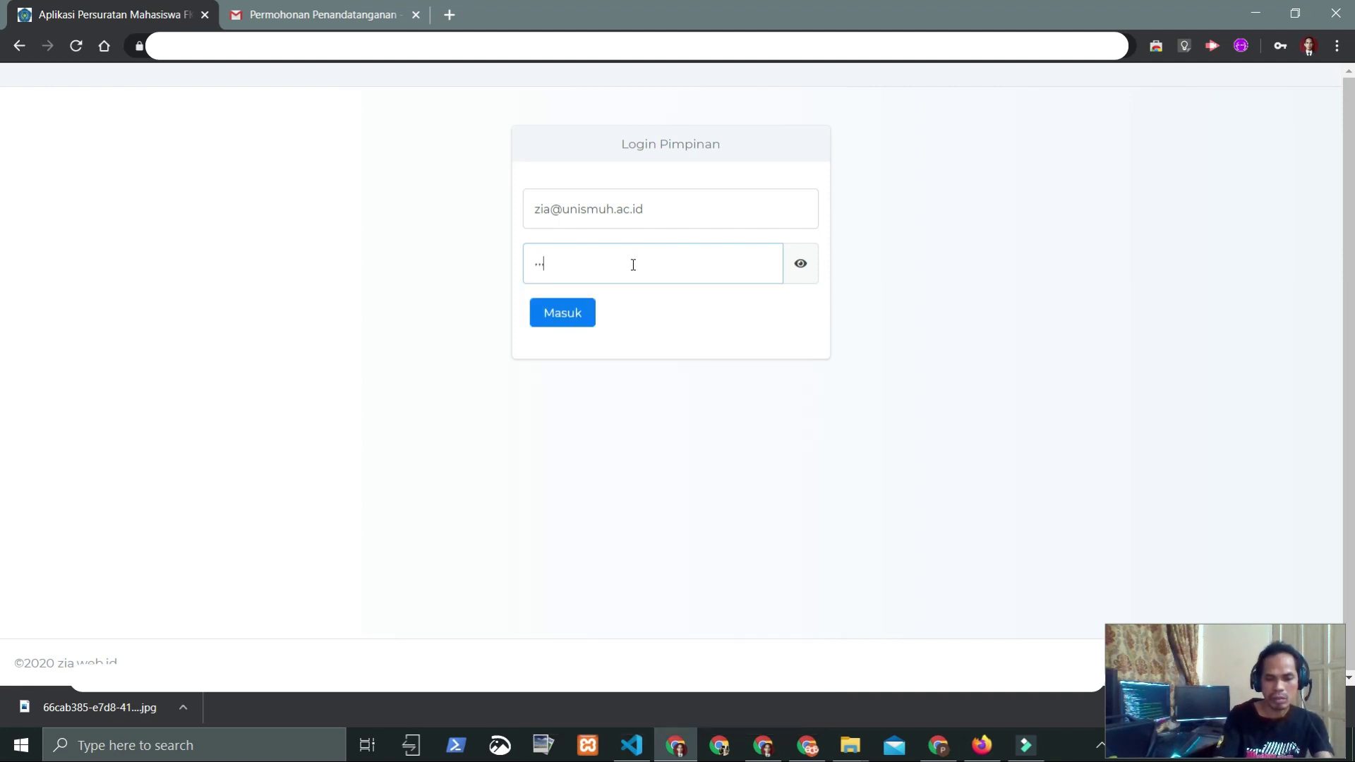
type("•••••")
key("Return")
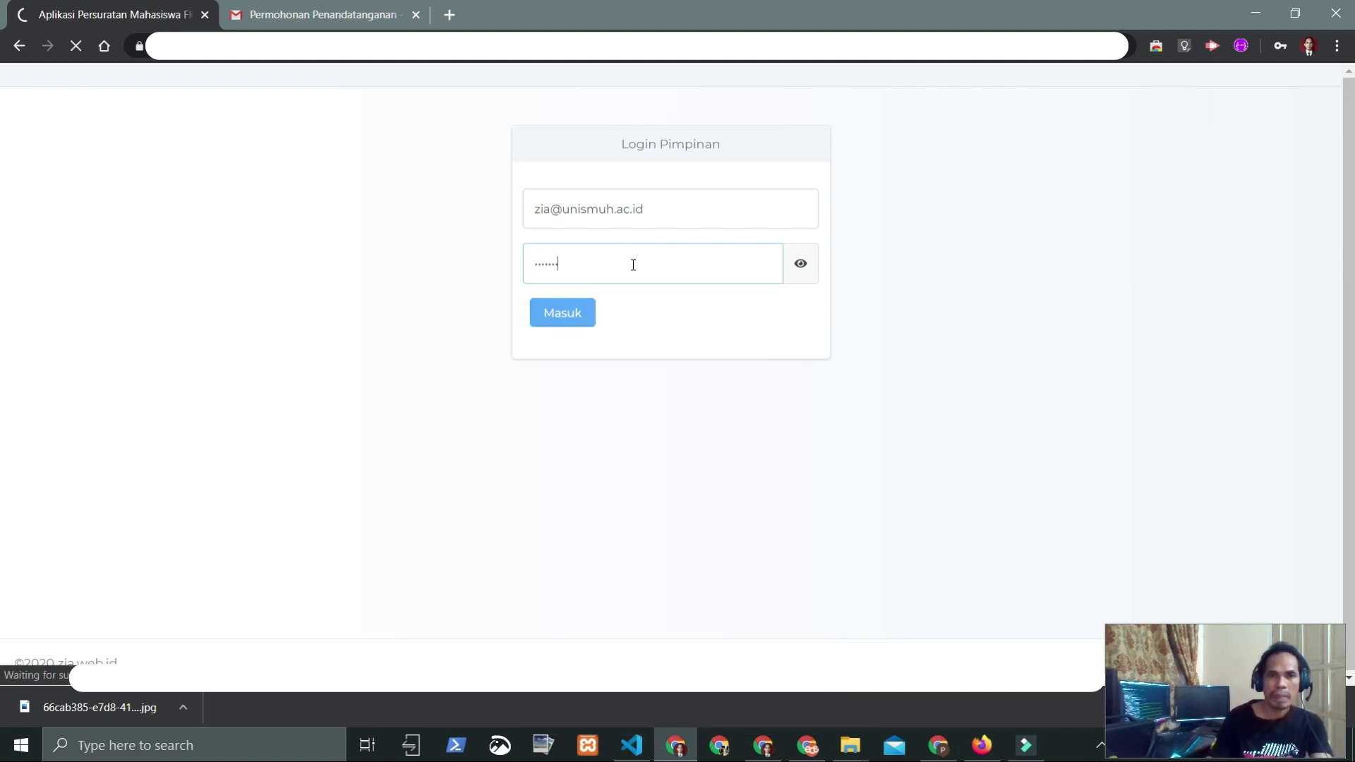
left_click(1276, 333)
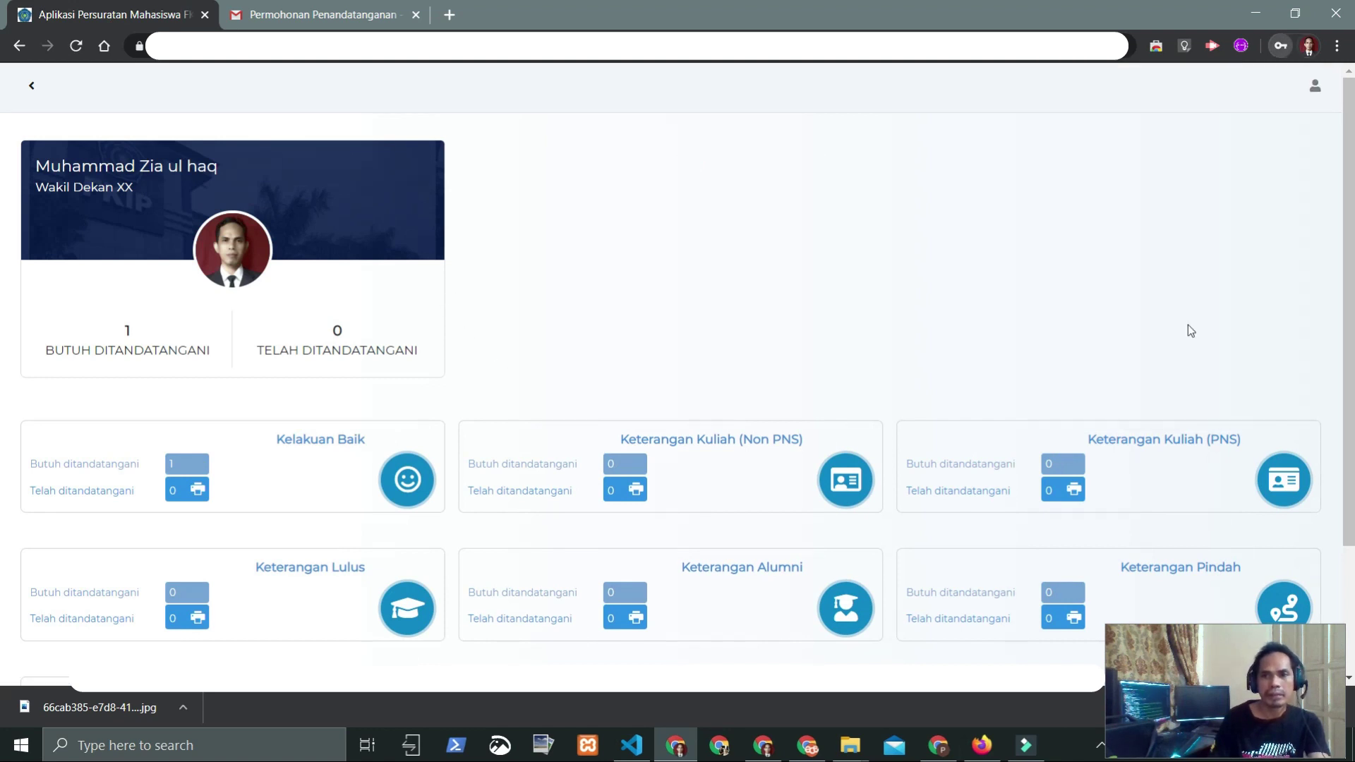
Step: Confirm the signer dashboard shows 1 Butuh ditandatangani
scroll(363, 268, "down", 2)
scroll(331, 286, "up", 1)
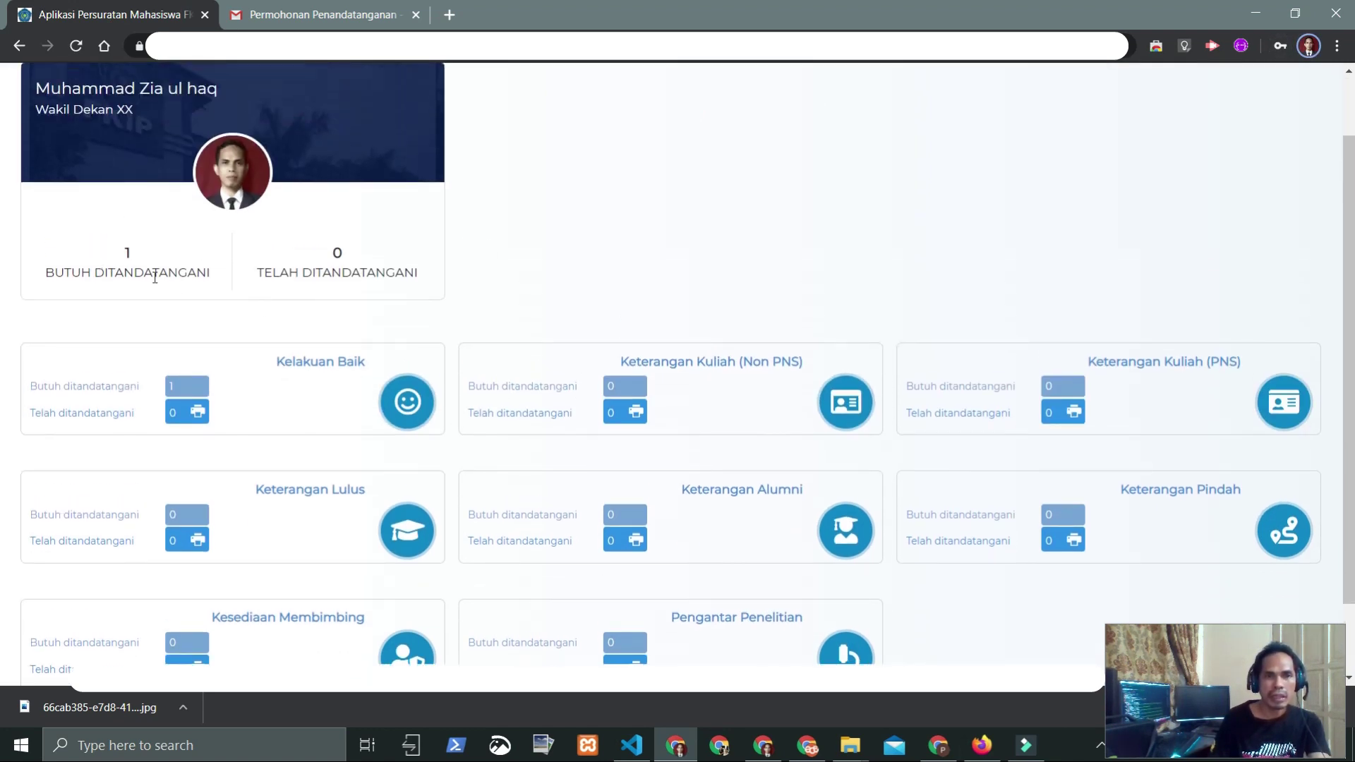
left_click_drag(82, 243, 209, 285)
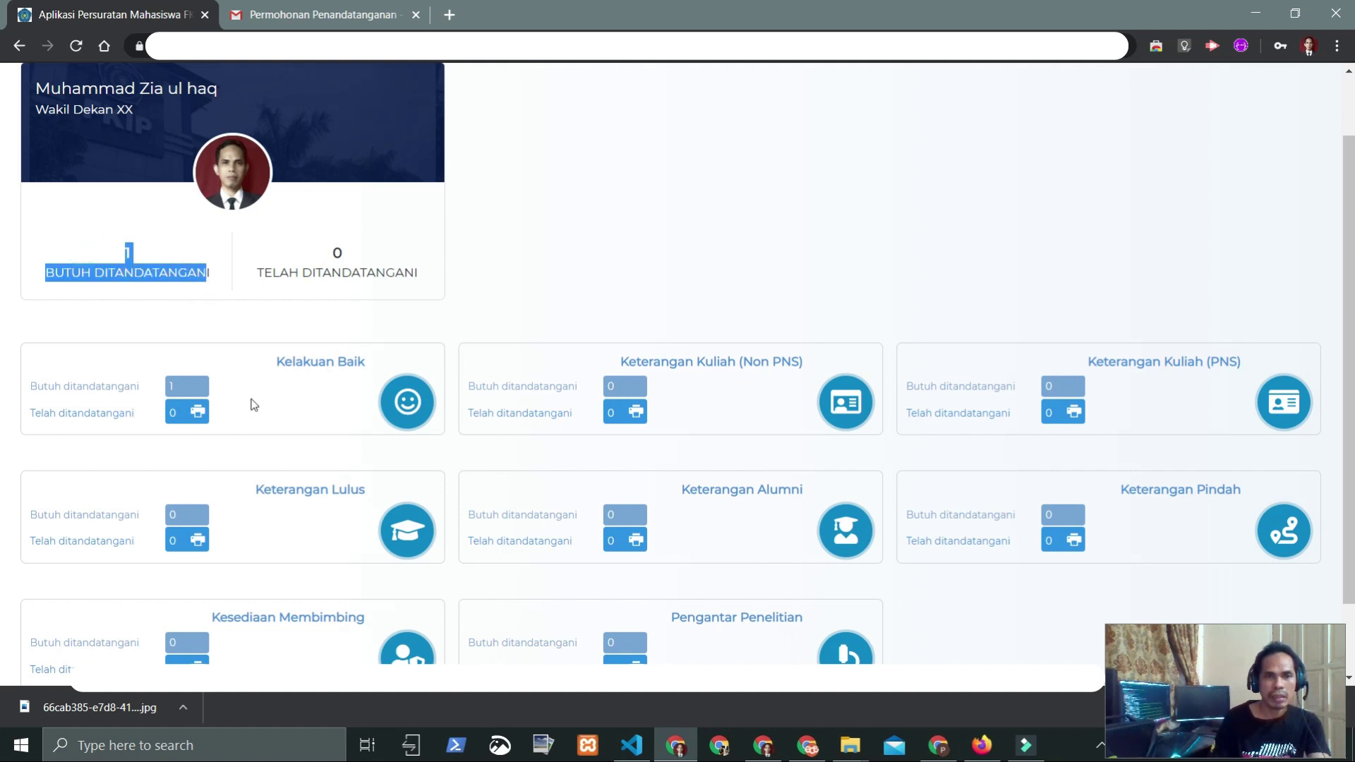
left_click(704, 271)
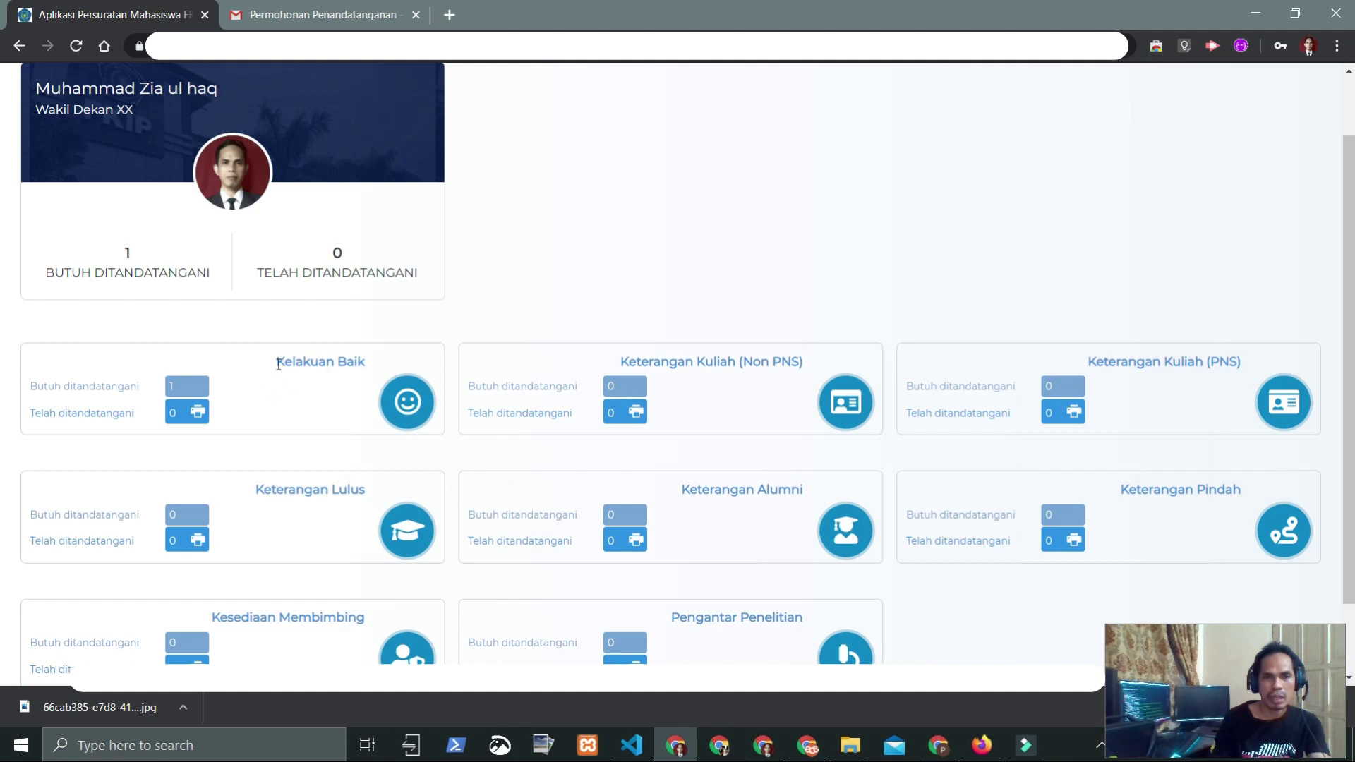
Step: Open the email's signing link, then close that extra tab and return to the dashboard
left_click(325, 16)
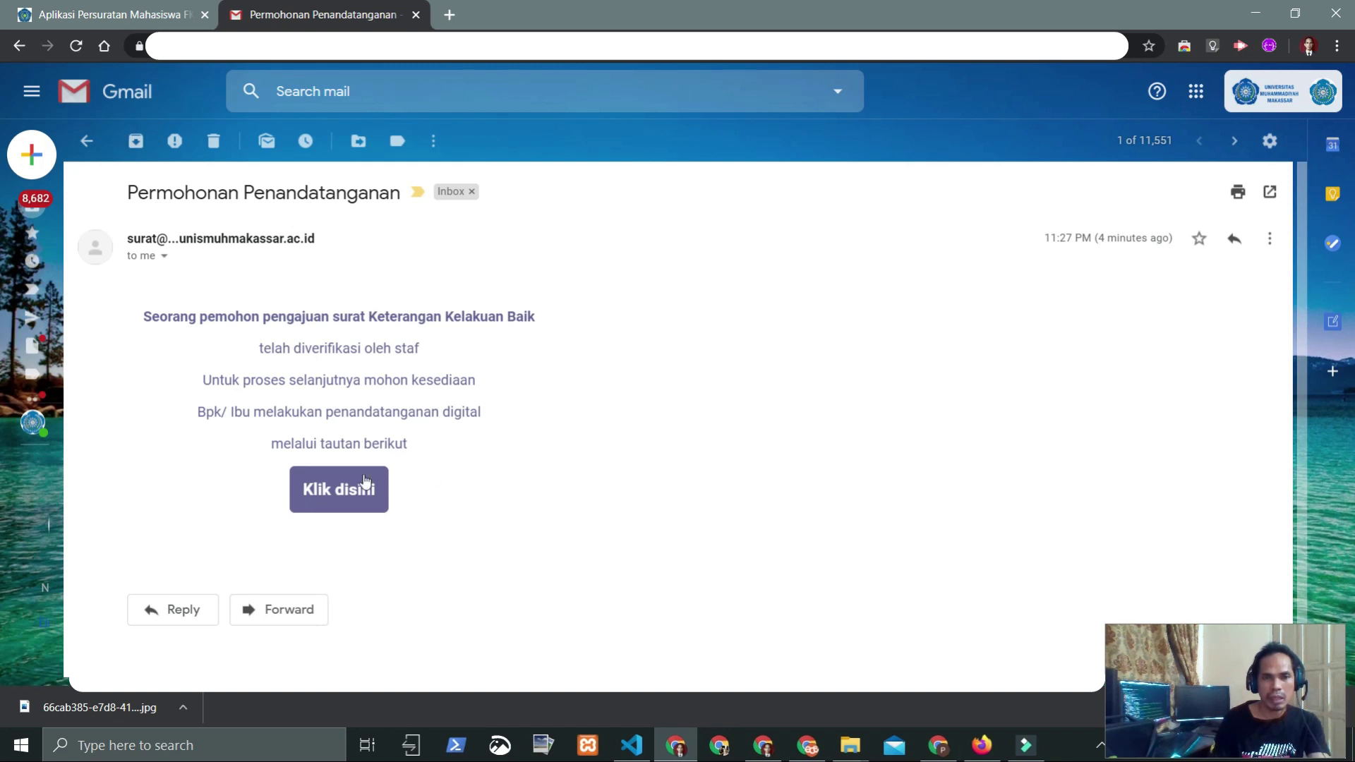
left_click(333, 490)
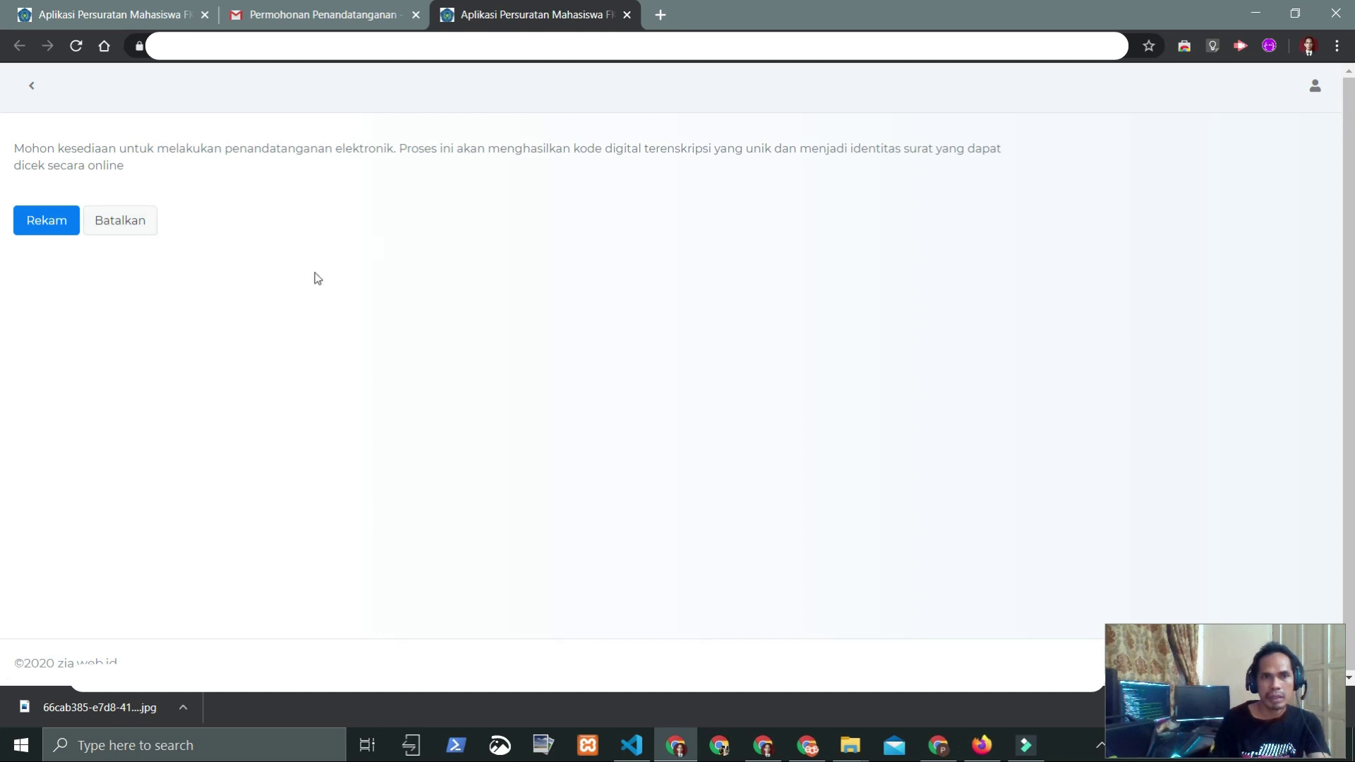
left_click(627, 15)
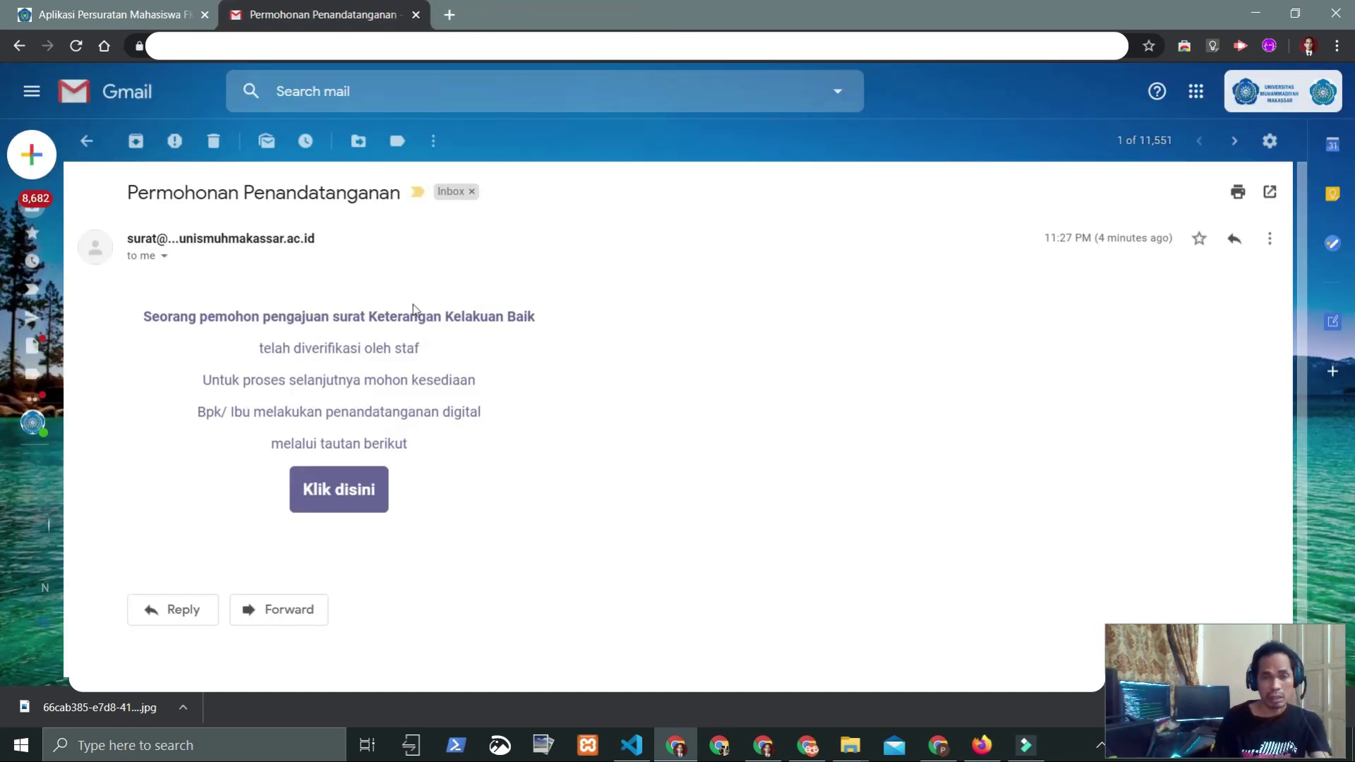
left_click(200, 8)
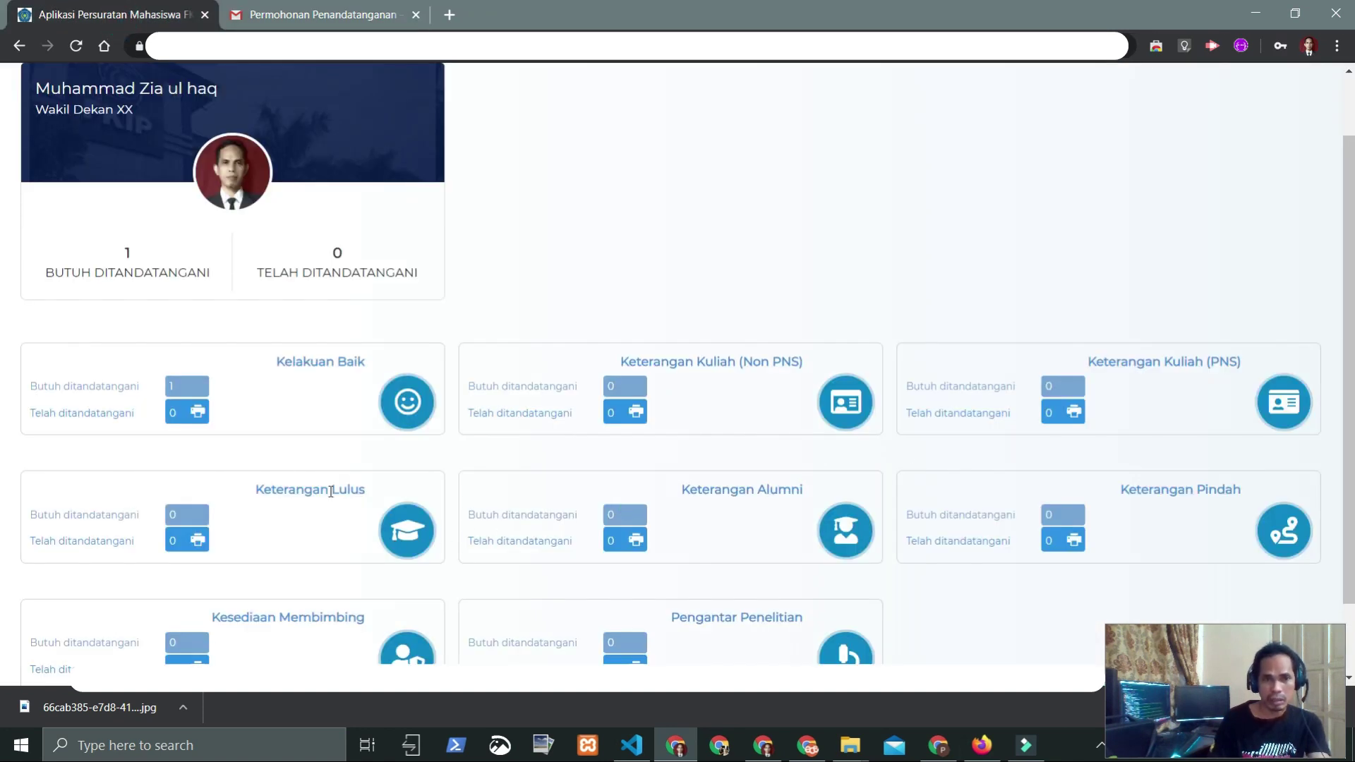
Step: Open the pending Kelakuan Baik letter, review its details, and record the electronic signature
left_click(181, 386)
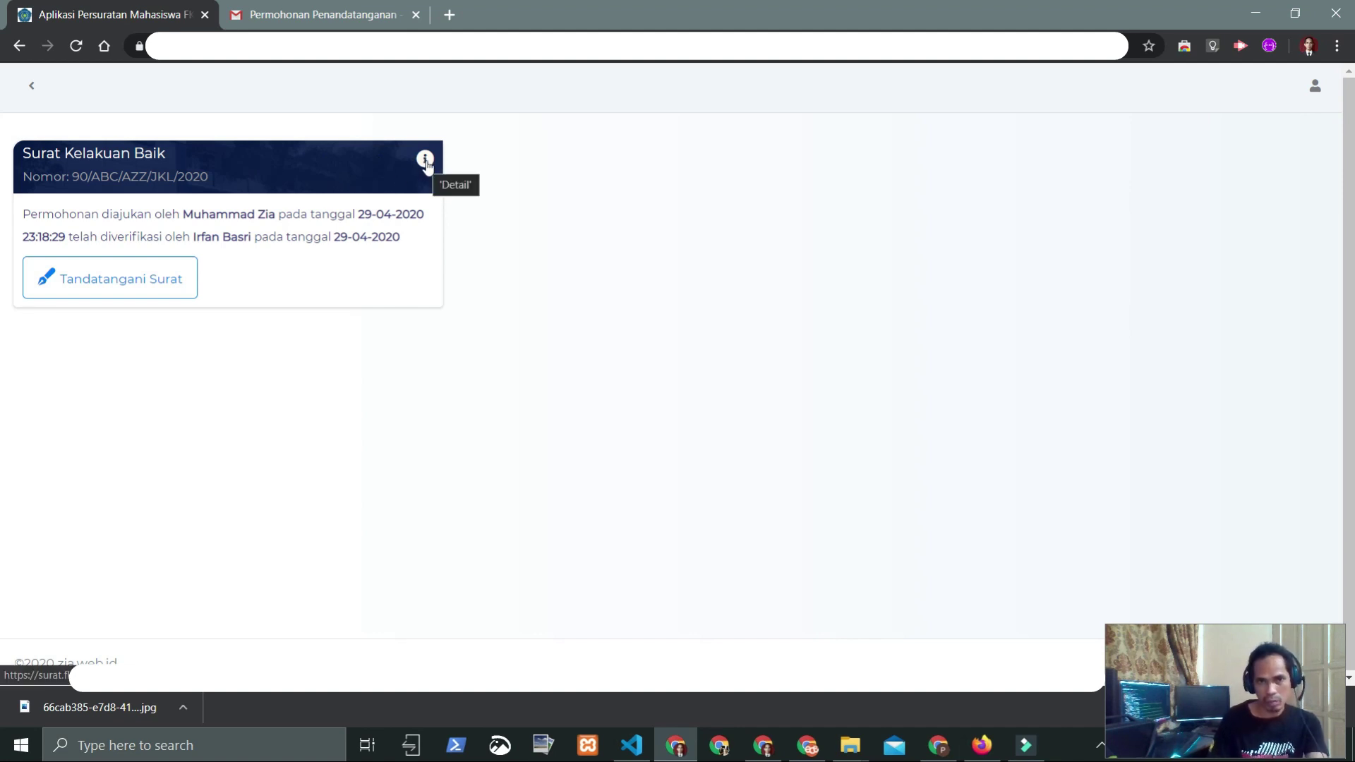
left_click(425, 160)
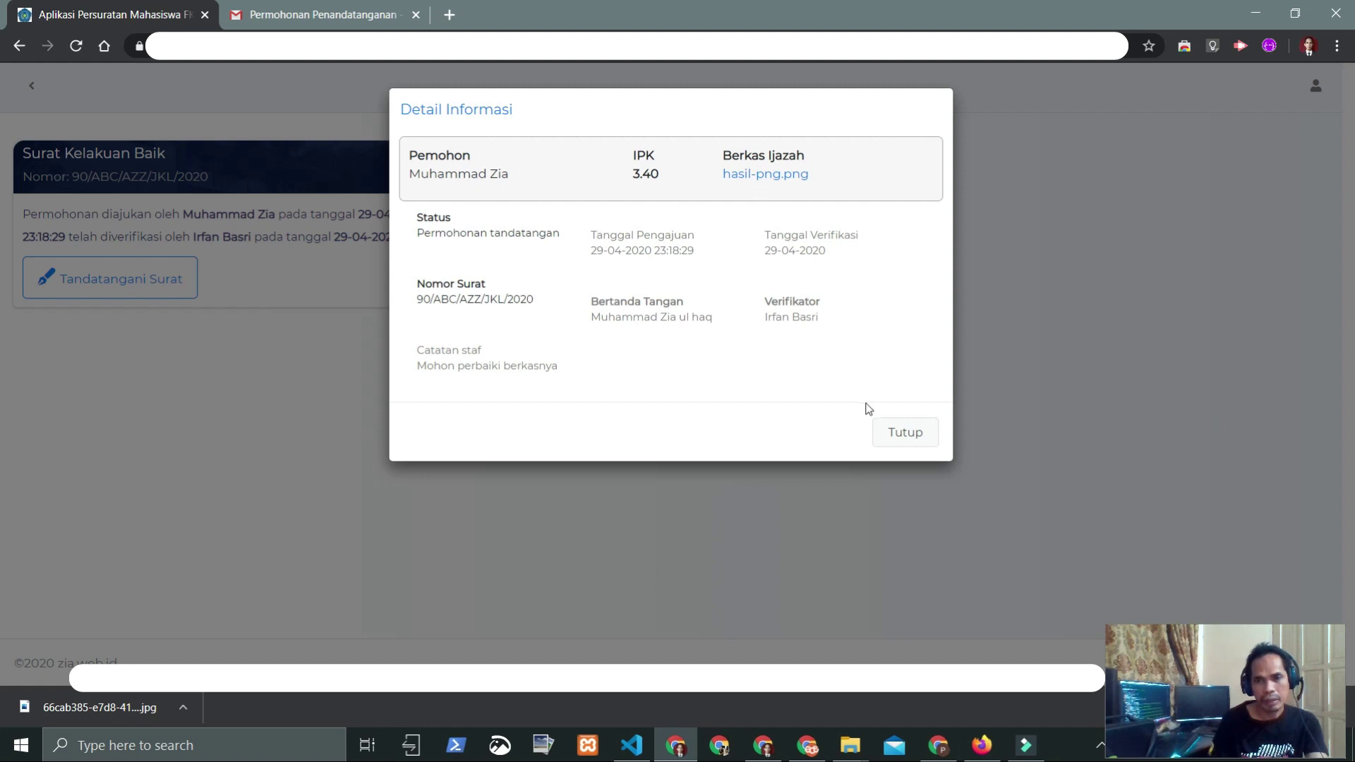
left_click(902, 433)
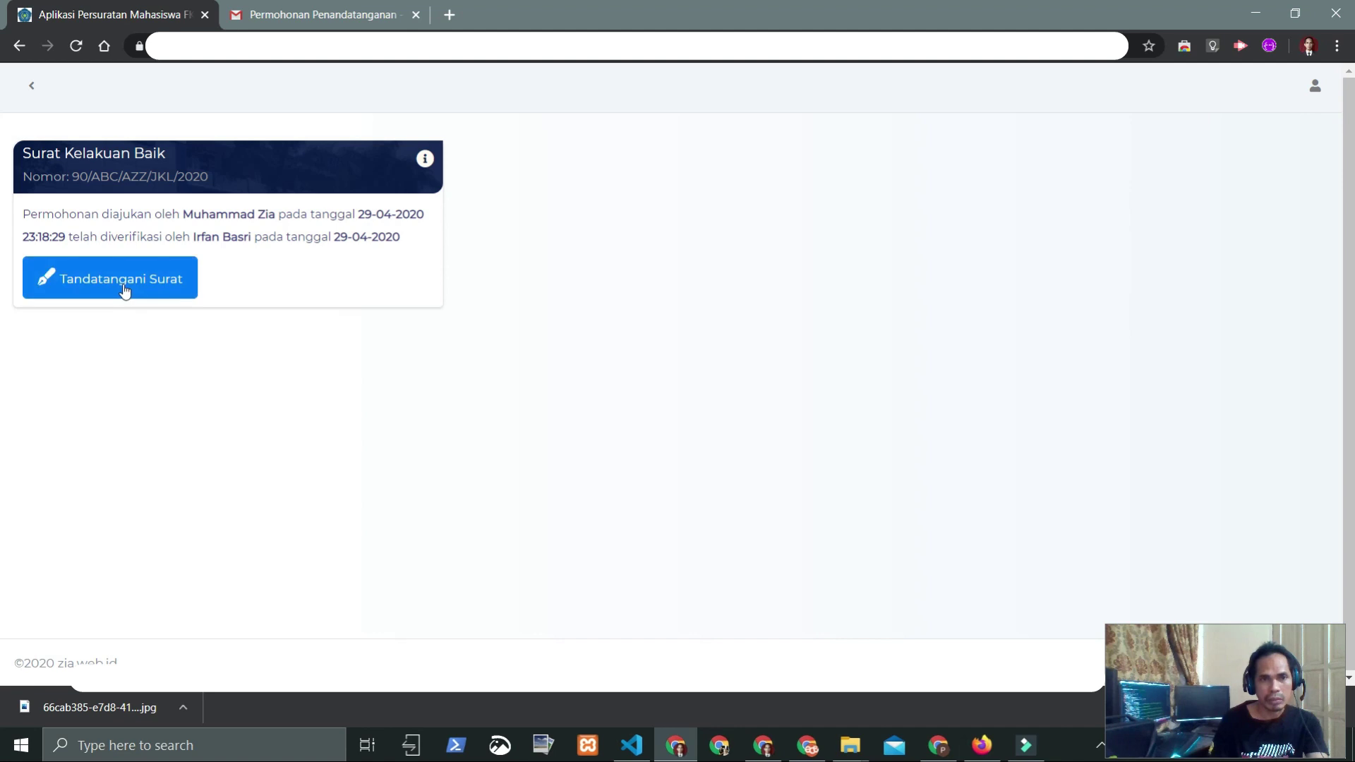
left_click(88, 282)
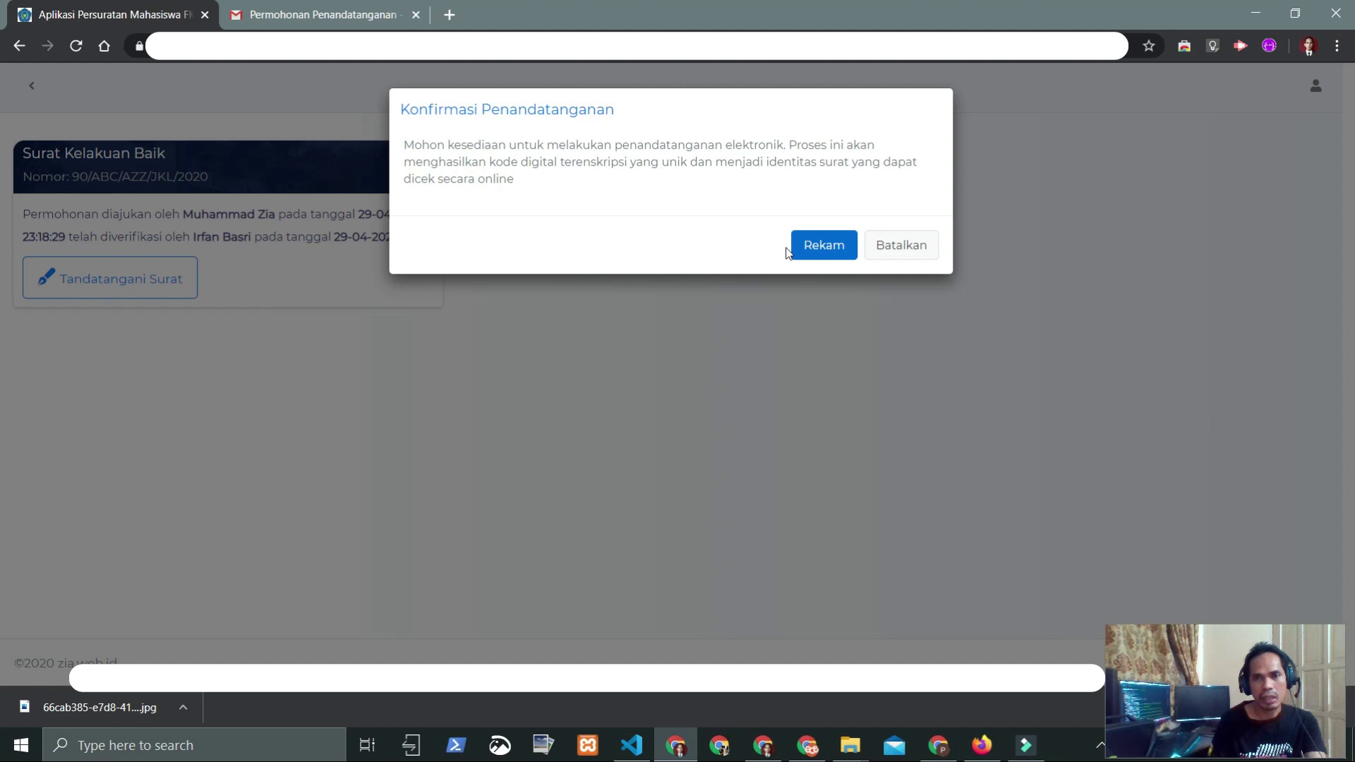
left_click(819, 252)
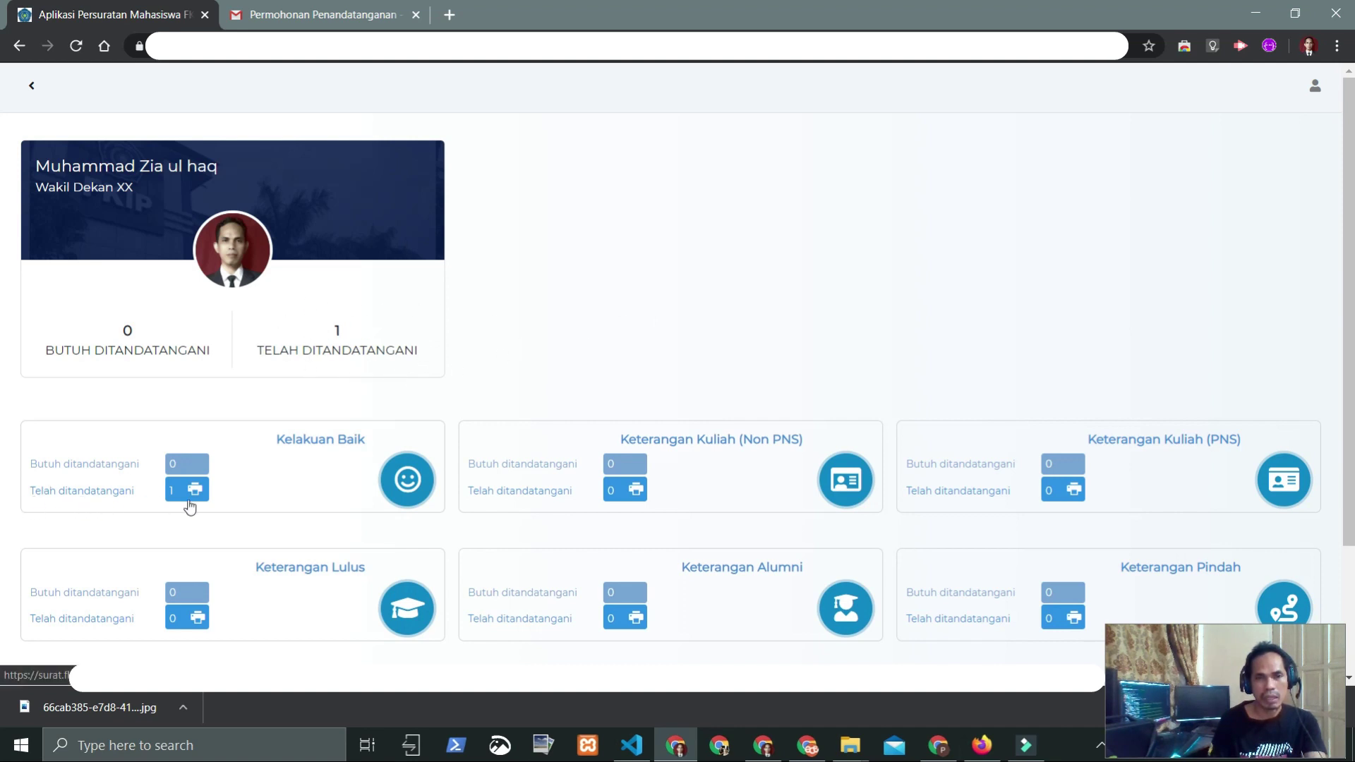
scroll(212, 506, "down", 1)
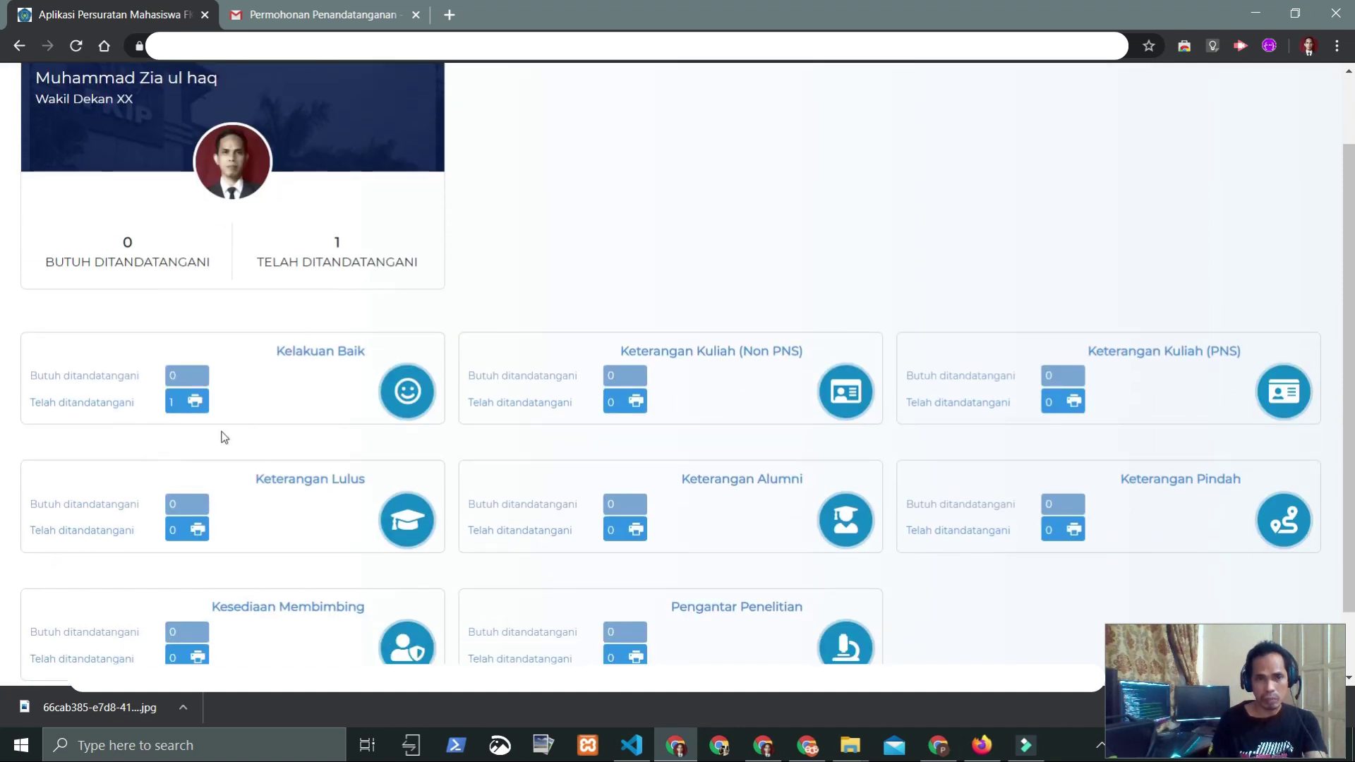
left_click(192, 404)
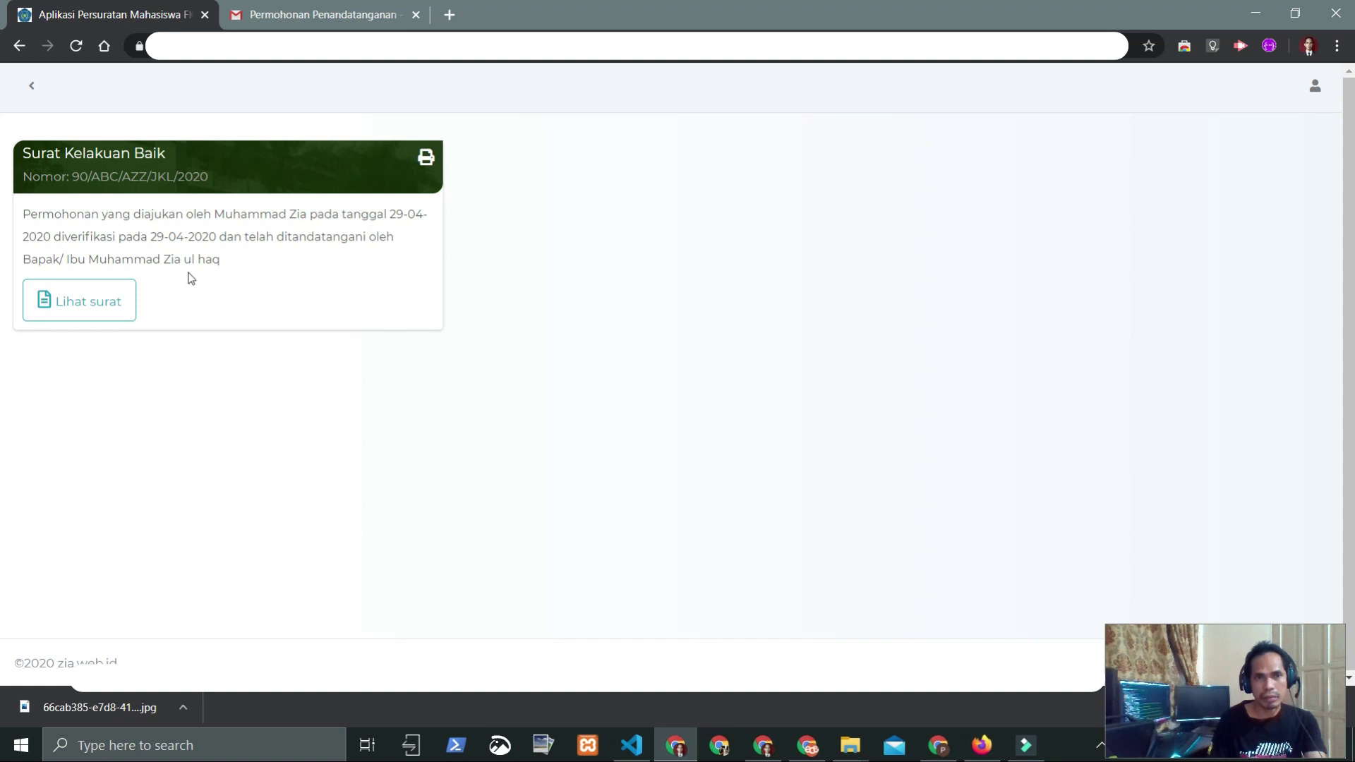
left_click(72, 304)
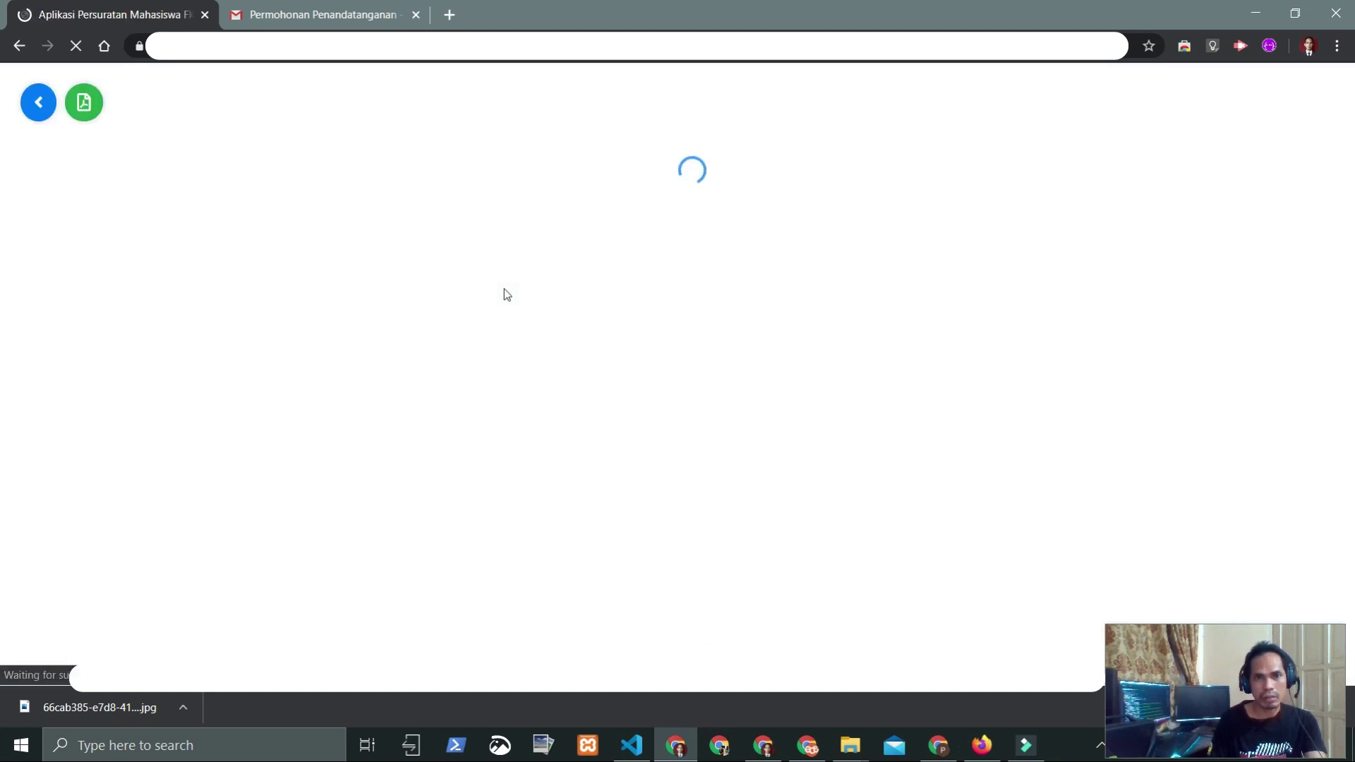
scroll(463, 308, "down", 2)
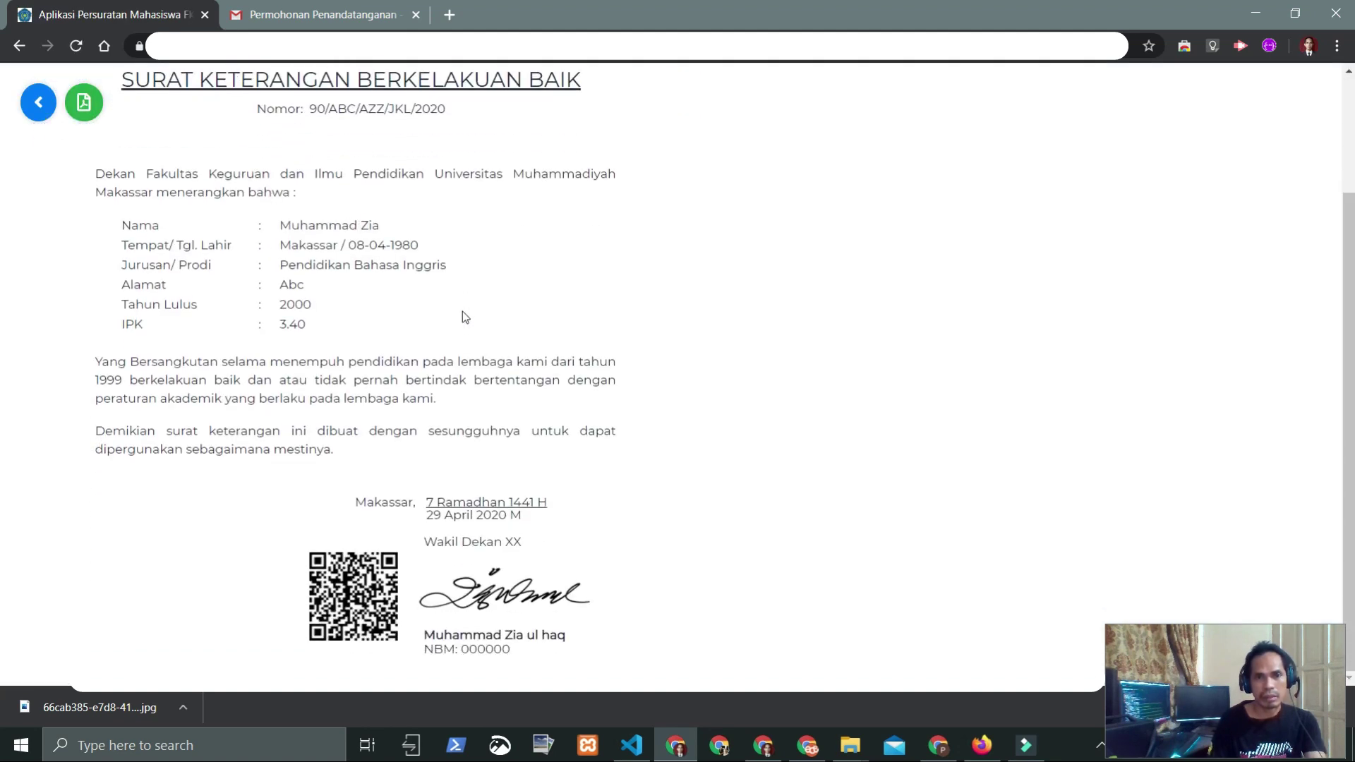
scroll(463, 316, "up", 2)
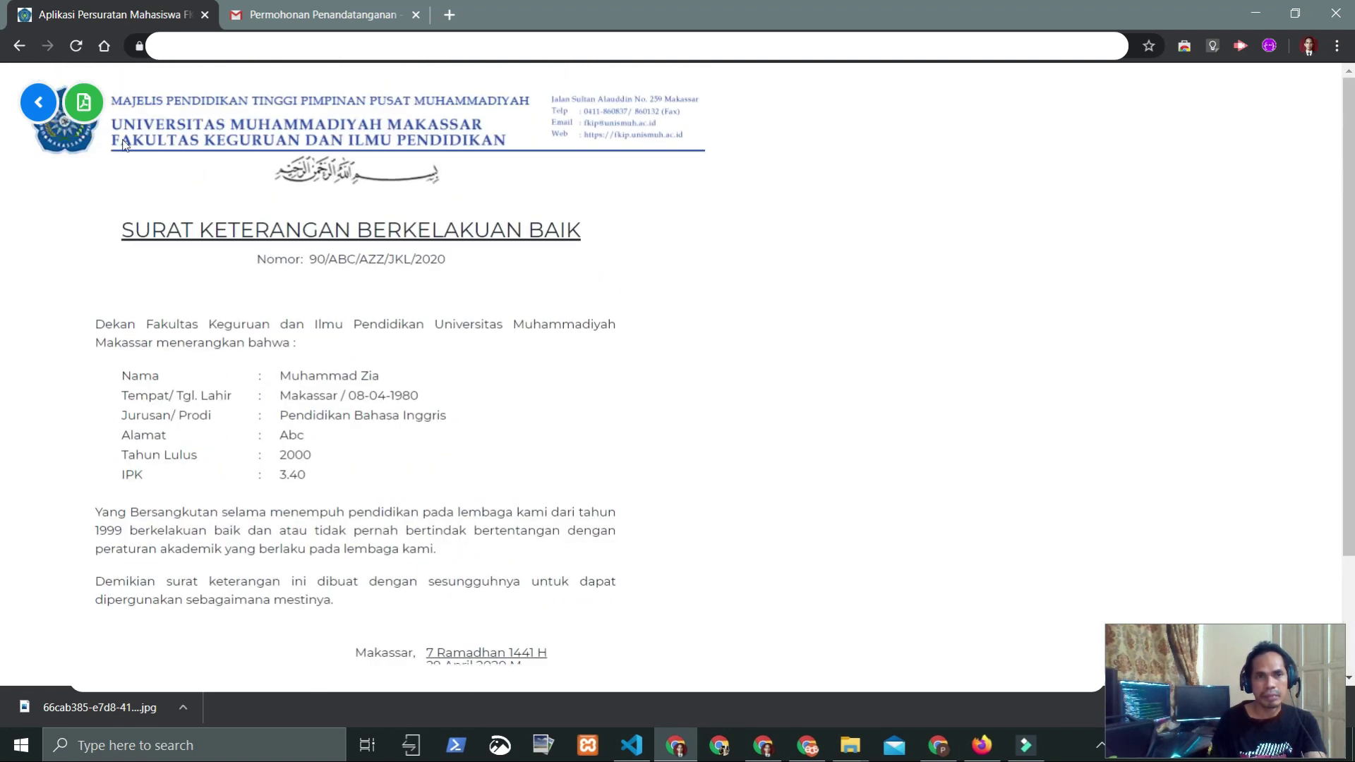
left_click(37, 104)
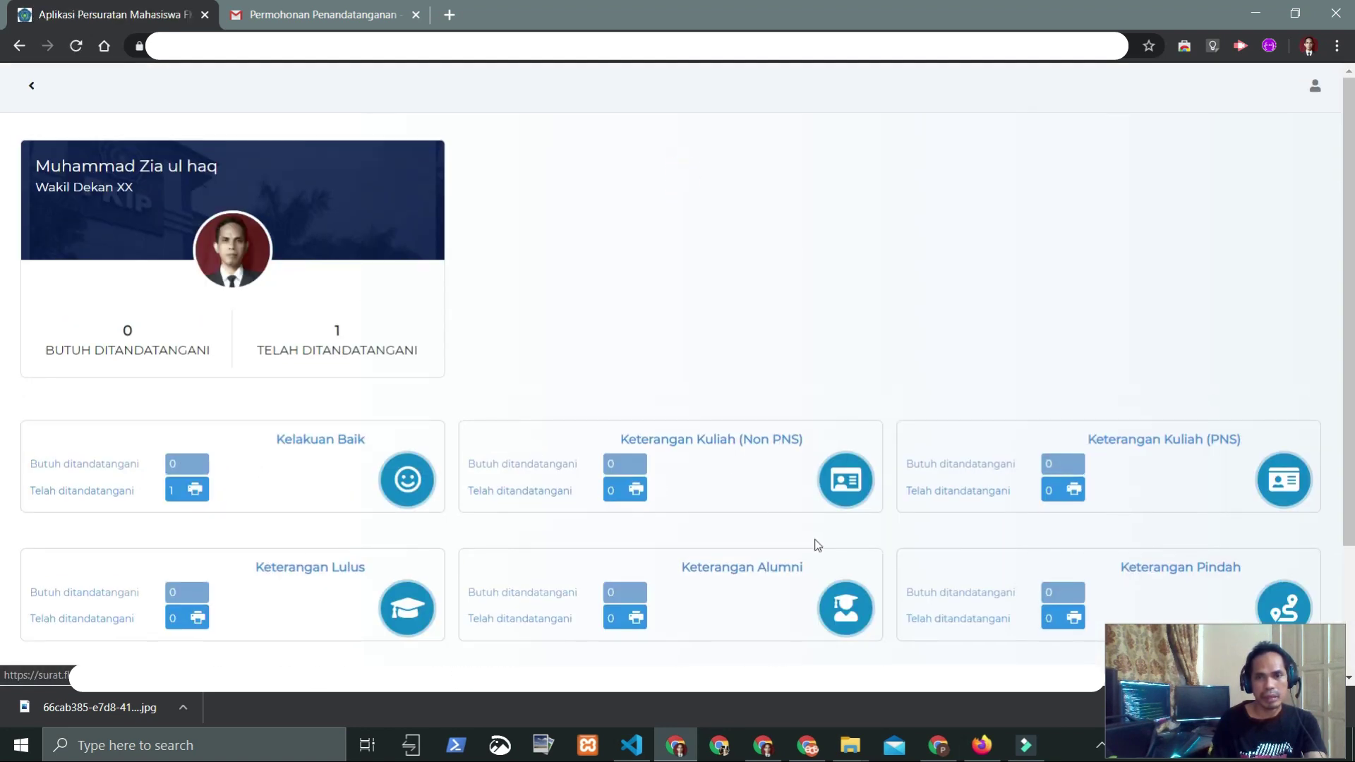
scroll(817, 545, "down", 2)
Step: Reload the student dashboard and view the signed Kelakuan Baik letter
left_click(981, 745)
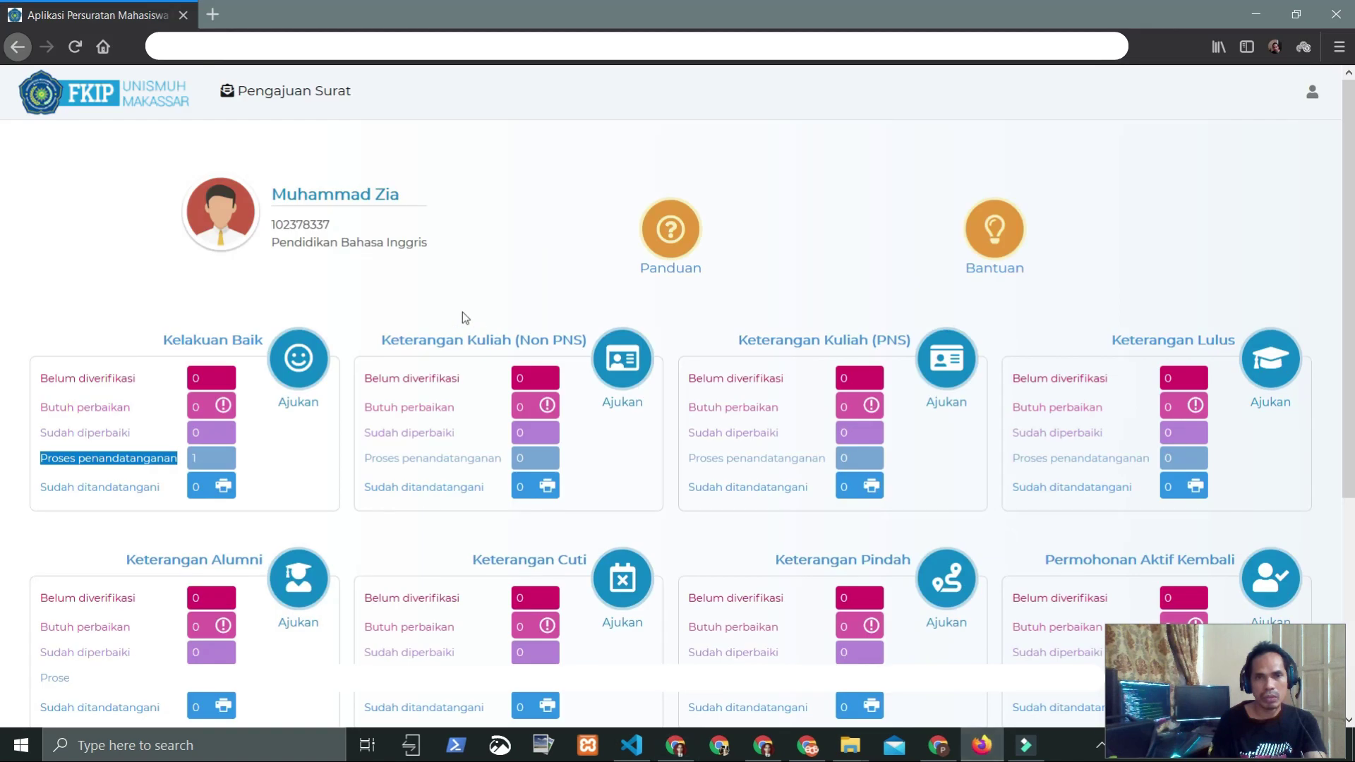
left_click(75, 47)
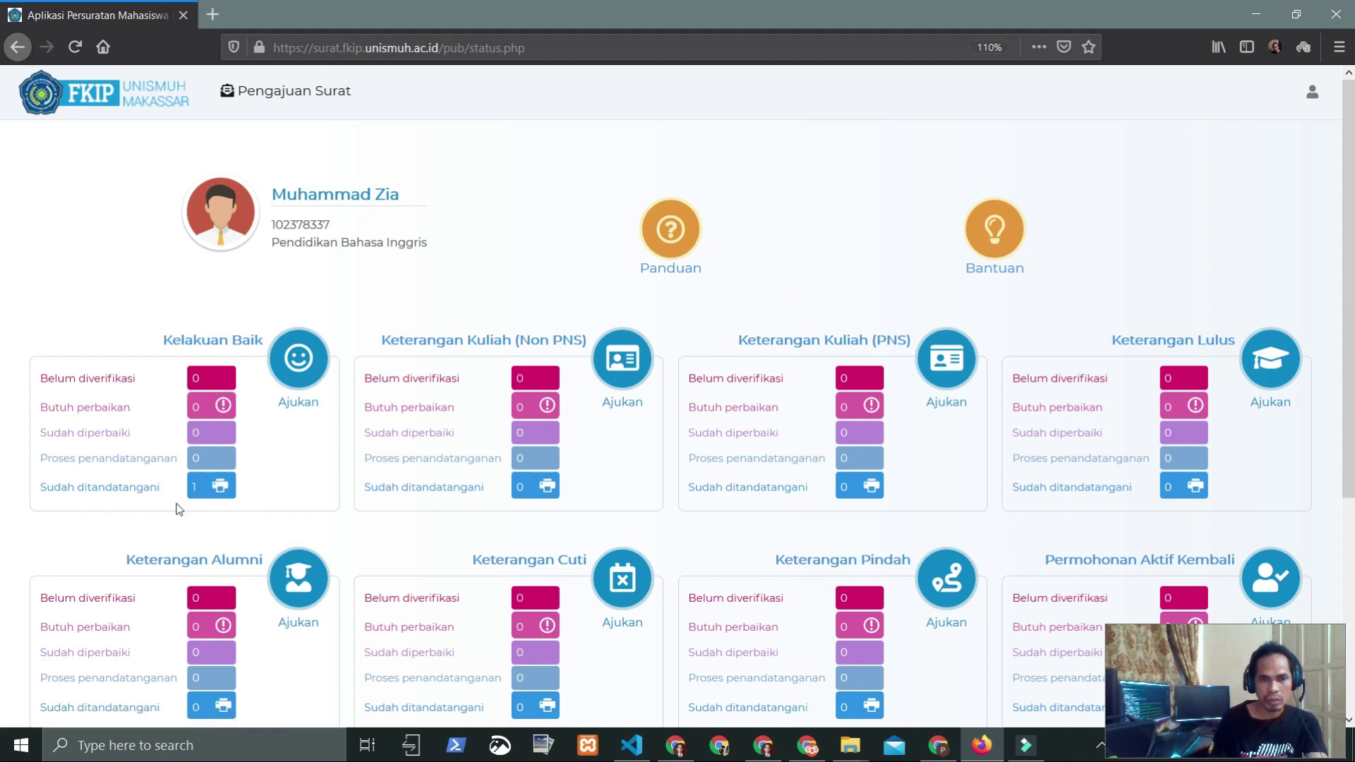
left_click(220, 488)
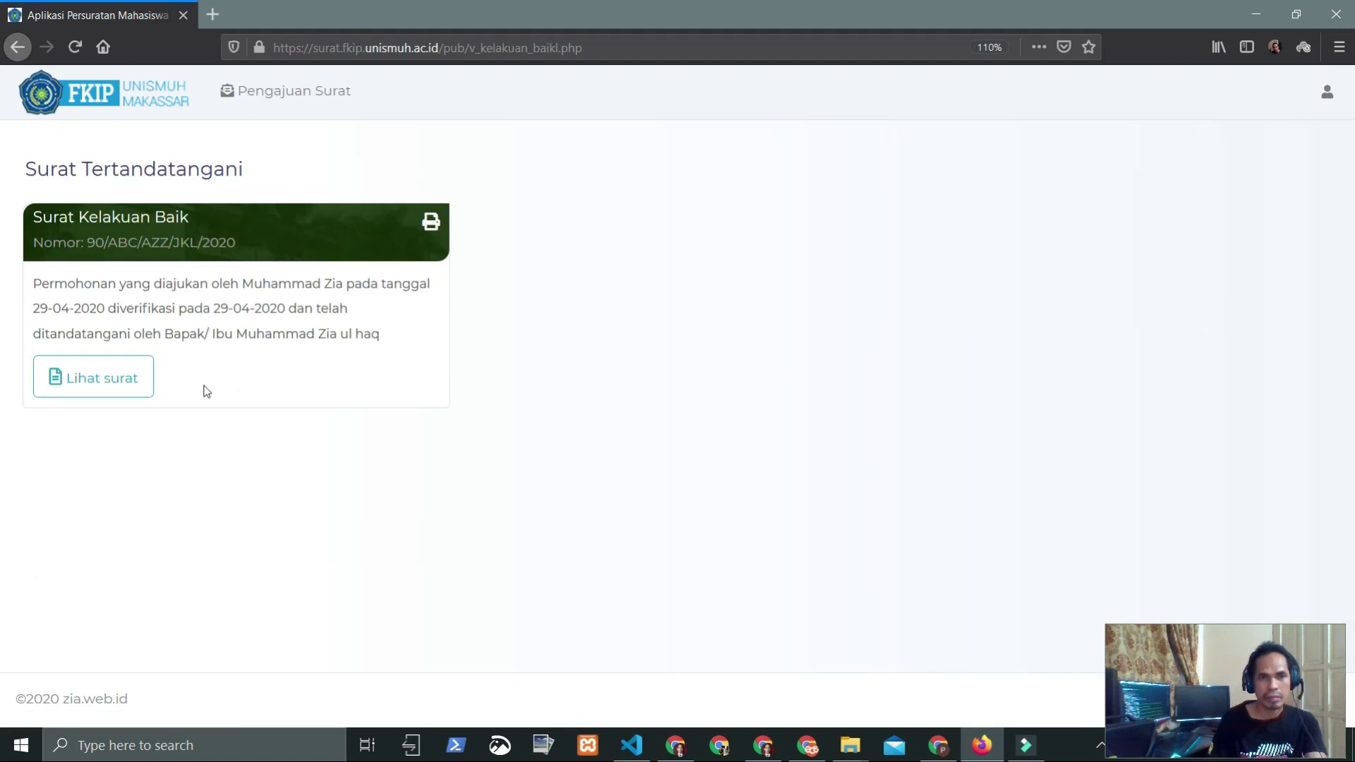
left_click(86, 390)
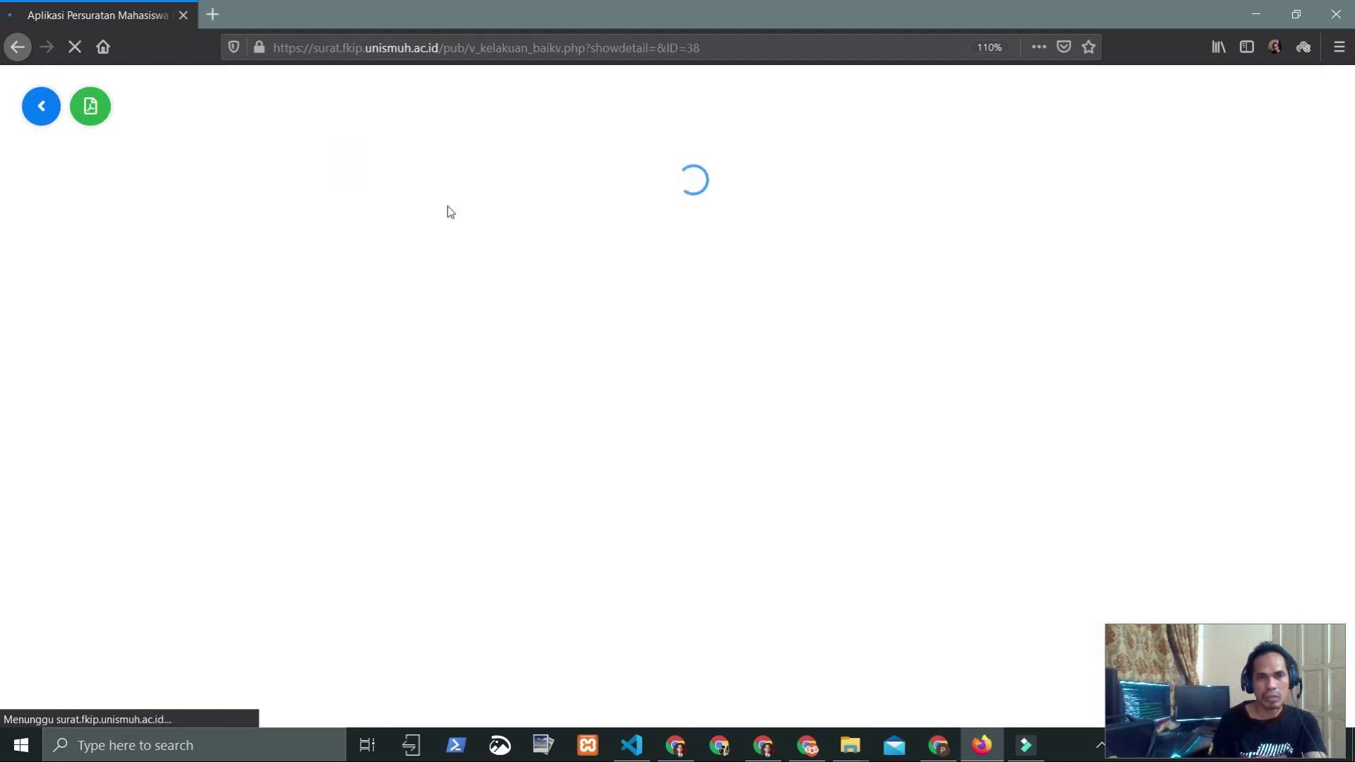
scroll(374, 261, "down", 3)
scroll(384, 290, "up", 2)
scroll(383, 290, "up", 2)
scroll(384, 290, "down", 4)
scroll(383, 291, "up", 4)
Step: Save the letter as PDF test(67).pdf and open it from Downloads
left_click(83, 110)
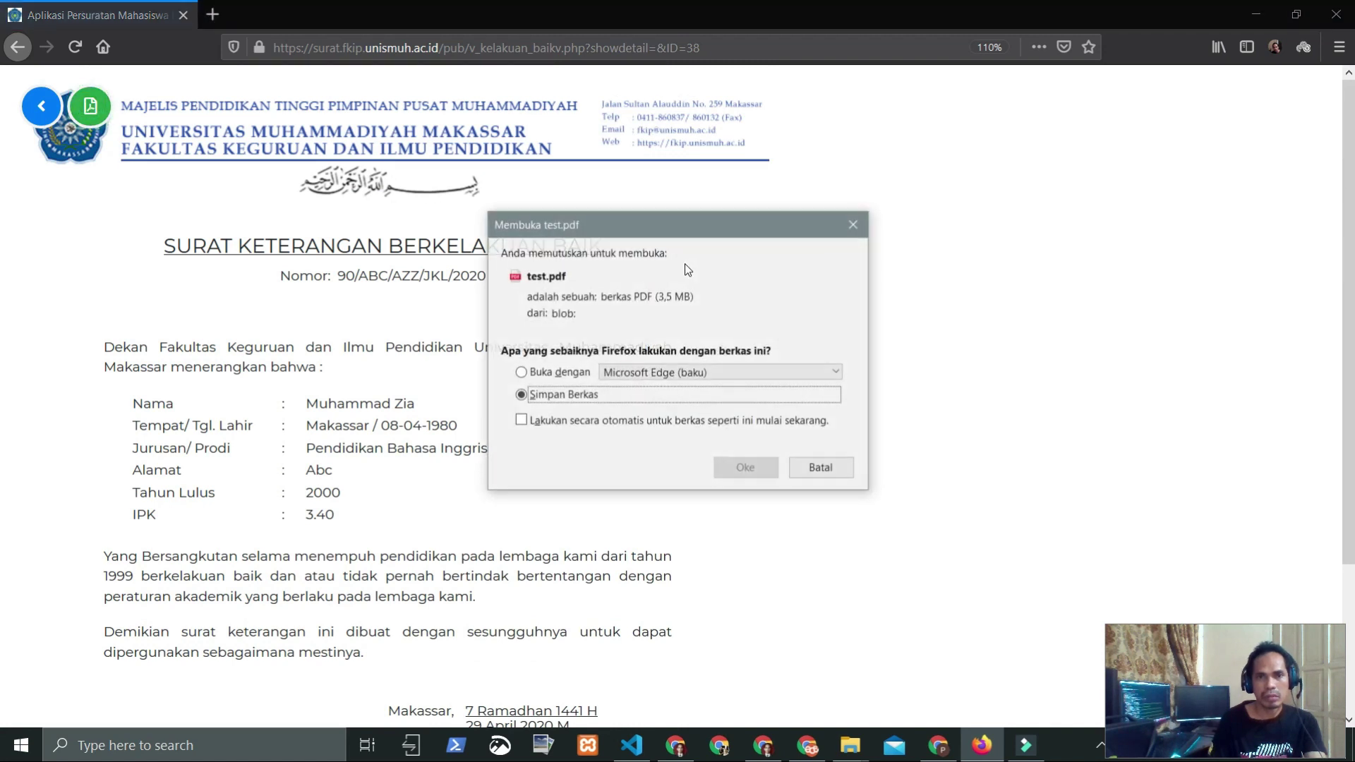
left_click(745, 469)
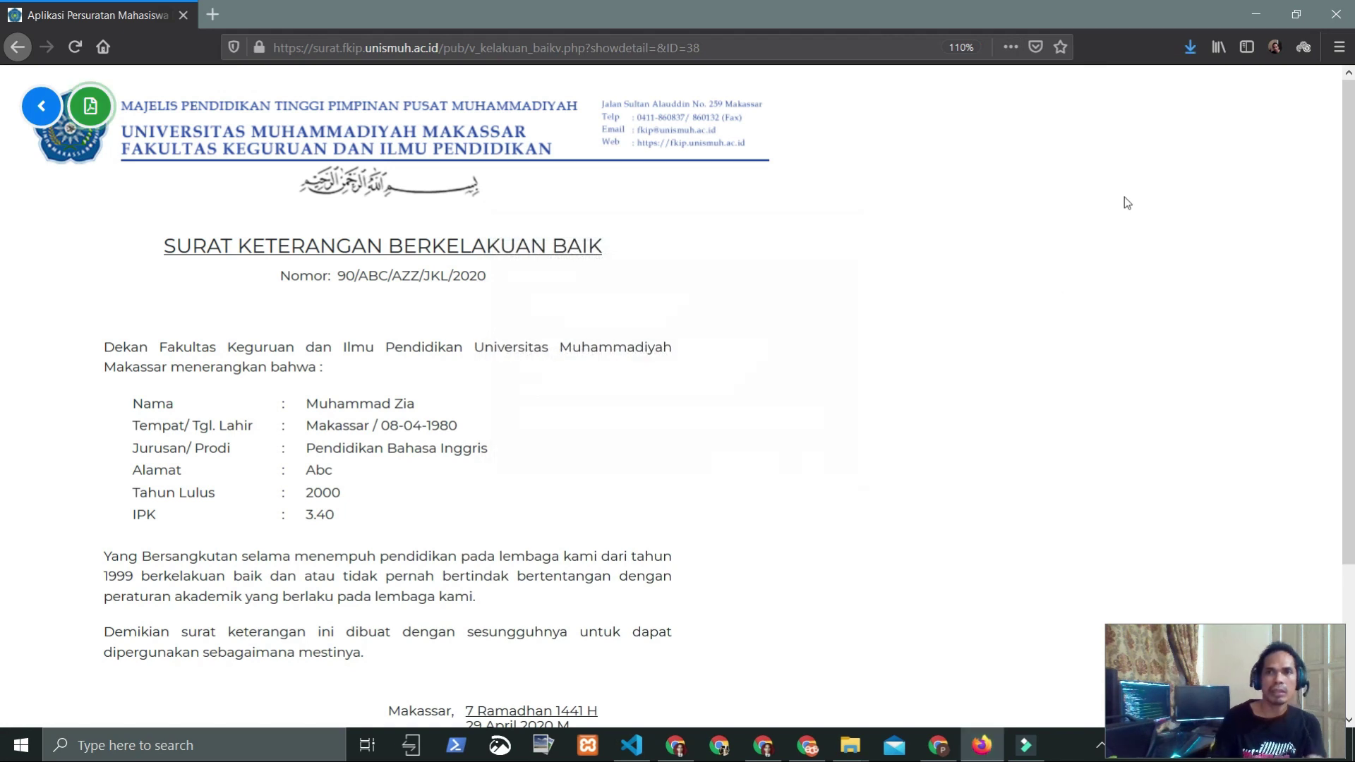
left_click(1189, 48)
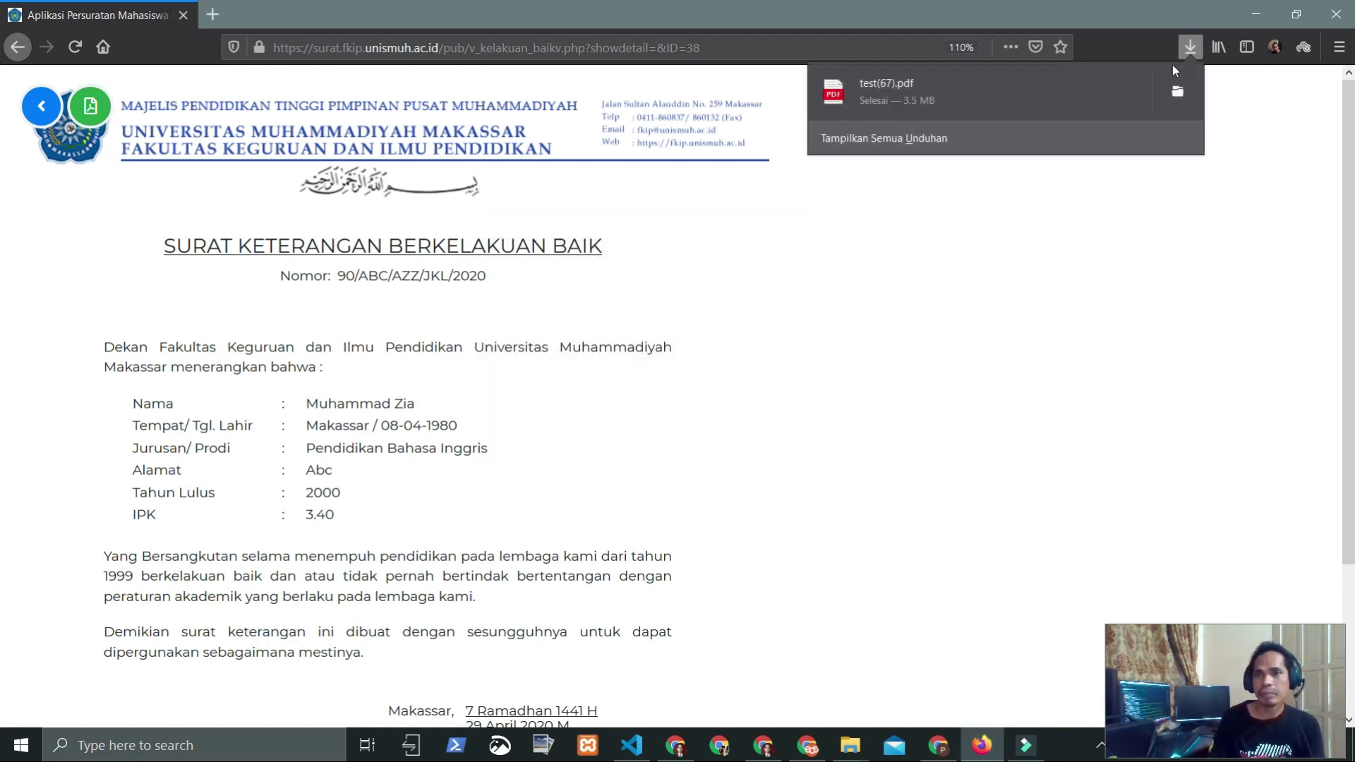
left_click(867, 92)
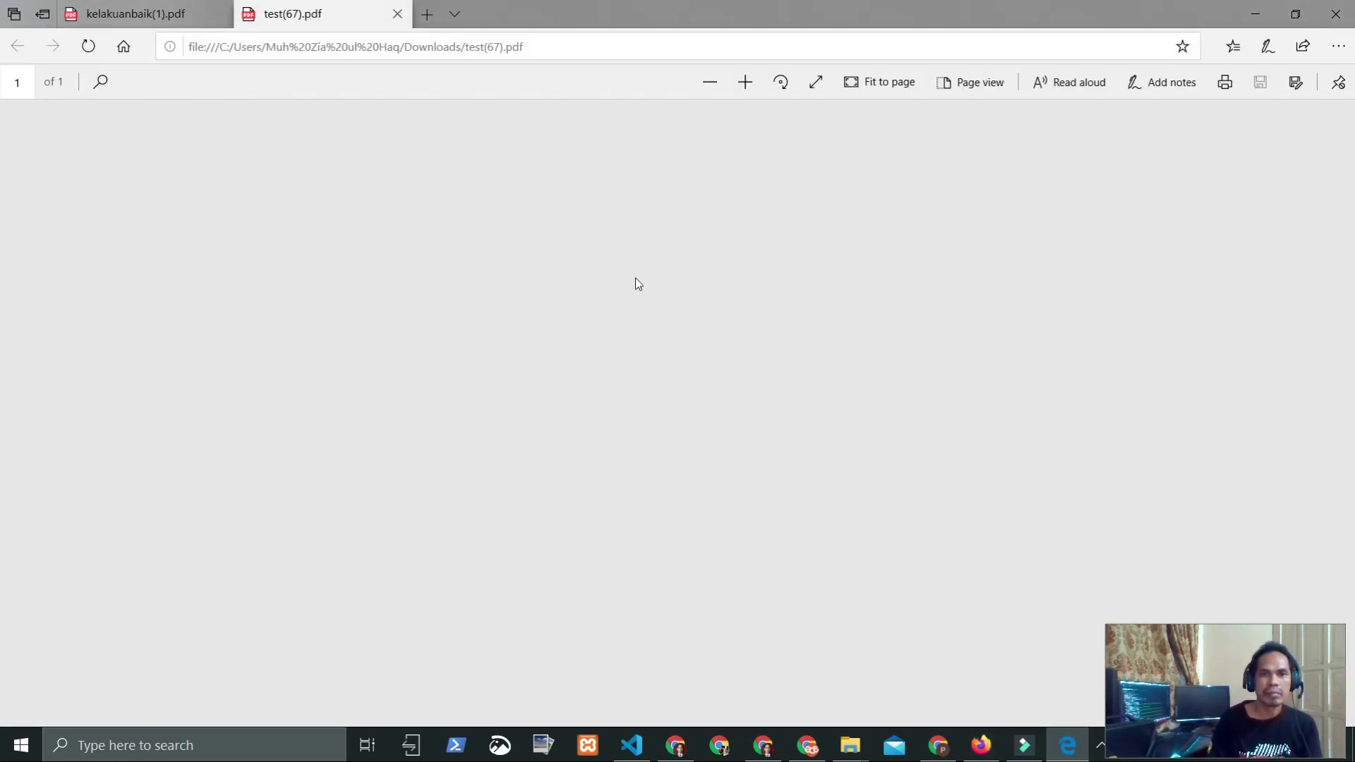
Step: Scroll through test(67).pdf down to the Wakil Dekan XX signature and QR code
scroll(706, 304, "down", 6)
scroll(835, 346, "up", 6)
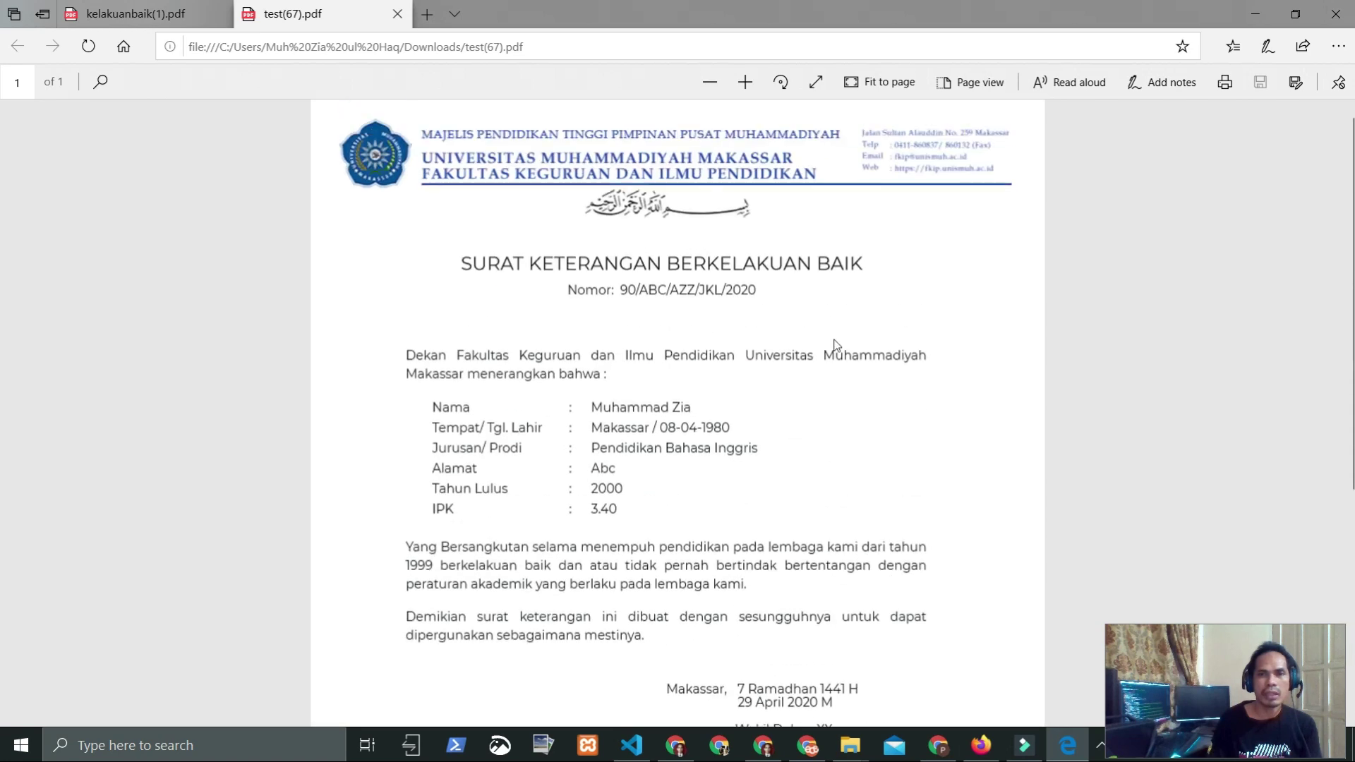
scroll(826, 338, "down", 1)
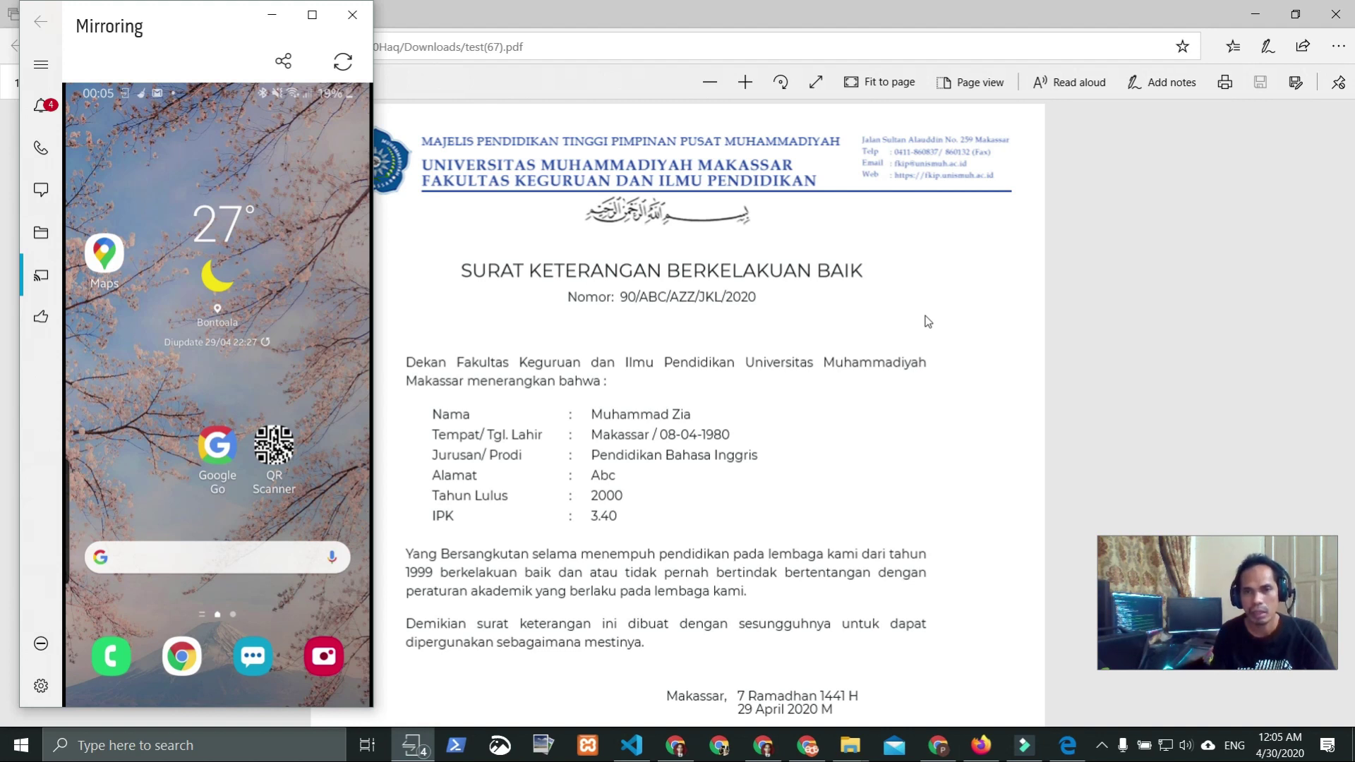
left_click(788, 322)
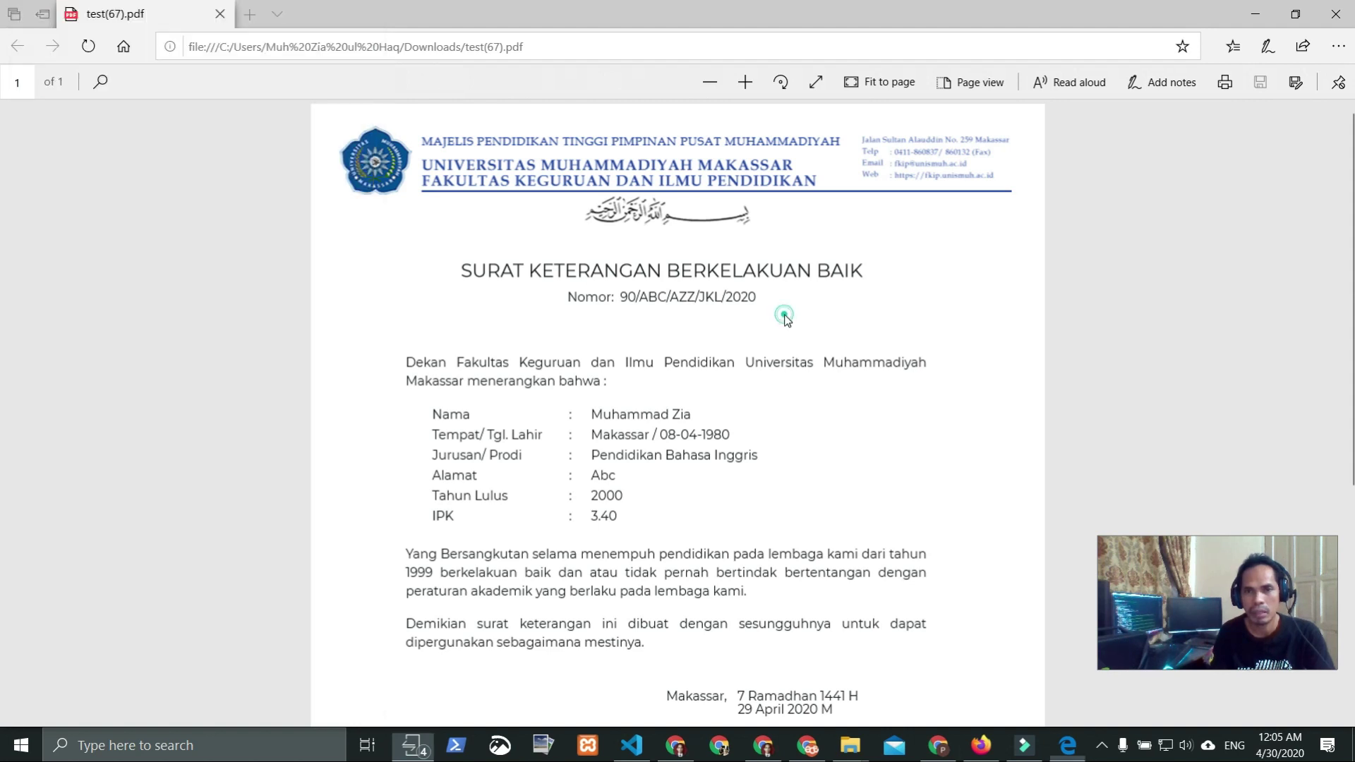
scroll(784, 325, "down", 5)
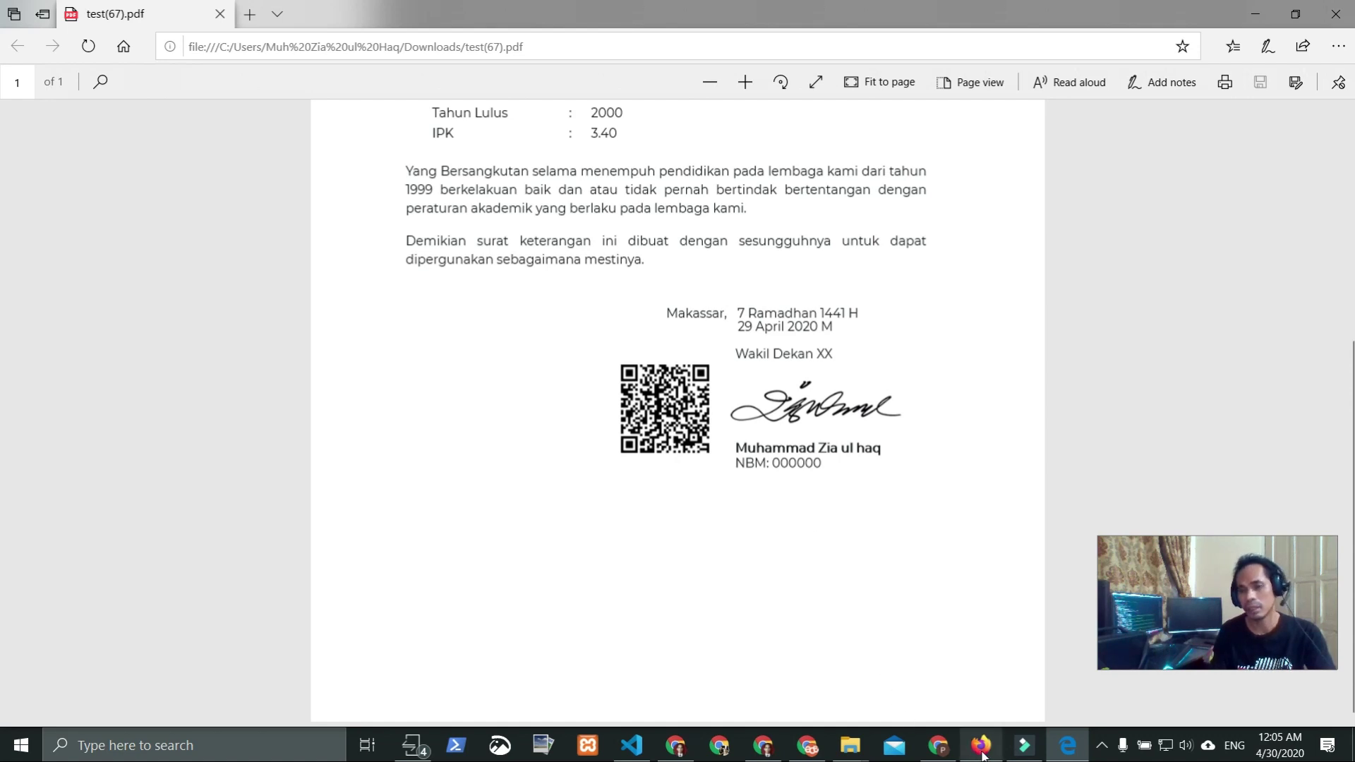
mouse_move(982, 756)
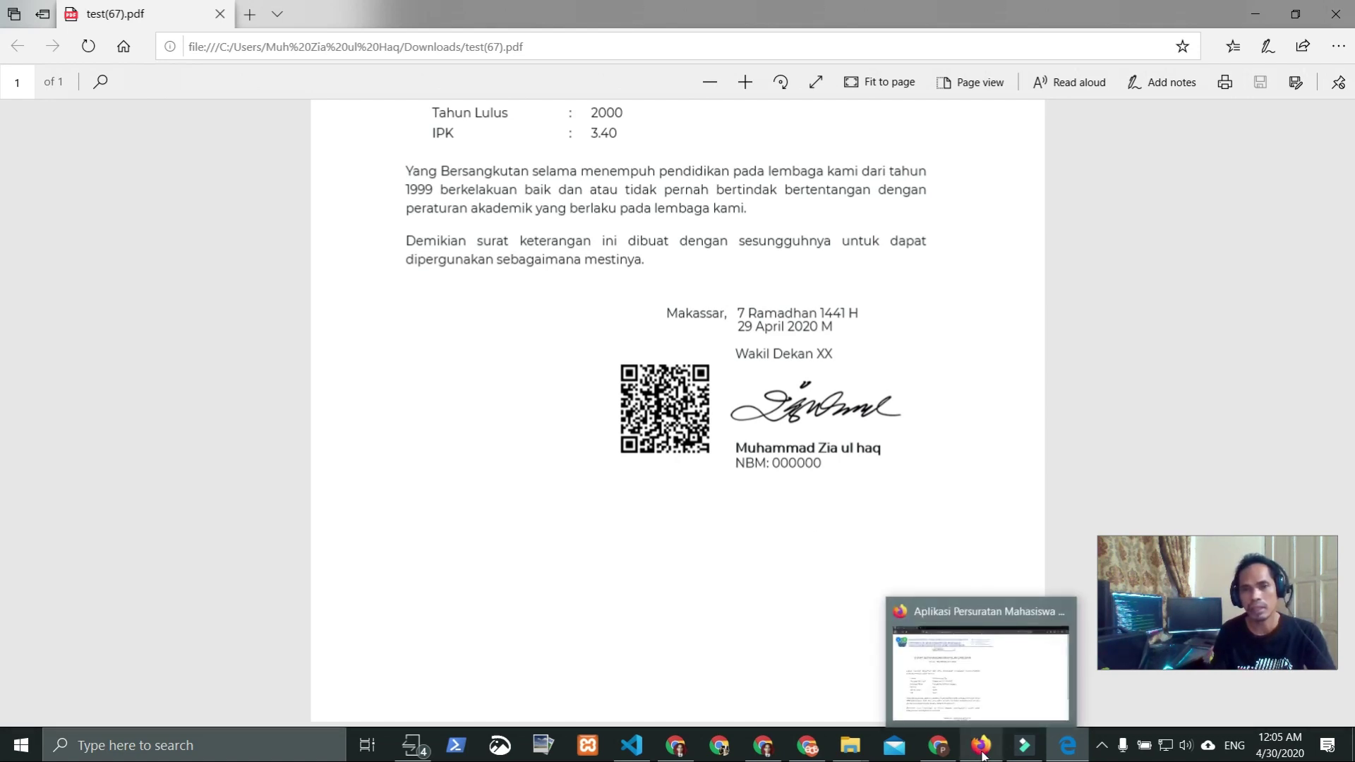
Step: Open the scanned QR link on the mirrored phone, showing Identitas Digital Valid for letter 90/ABC/AZZ/JKL/2020
left_click(415, 745)
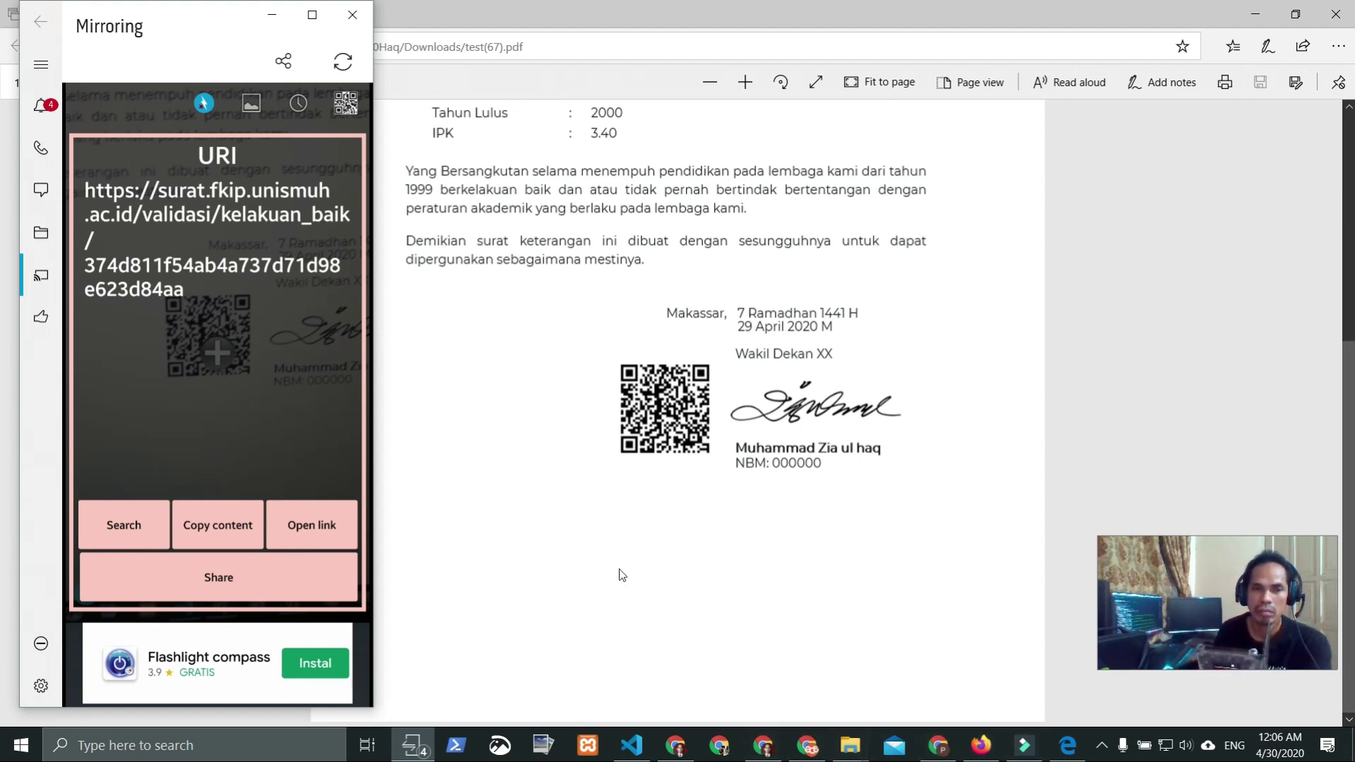
left_click(310, 526)
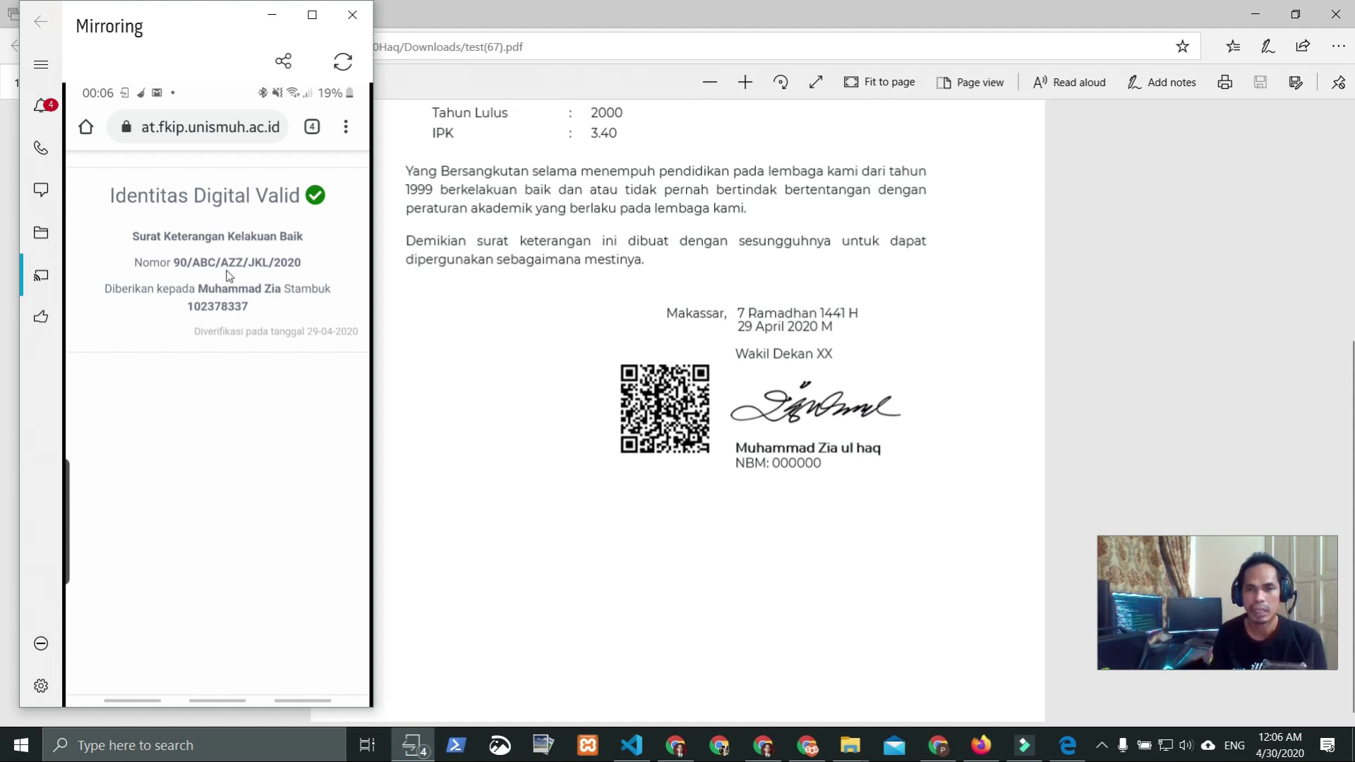
left_click(557, 318)
scroll(568, 340, "up", 5)
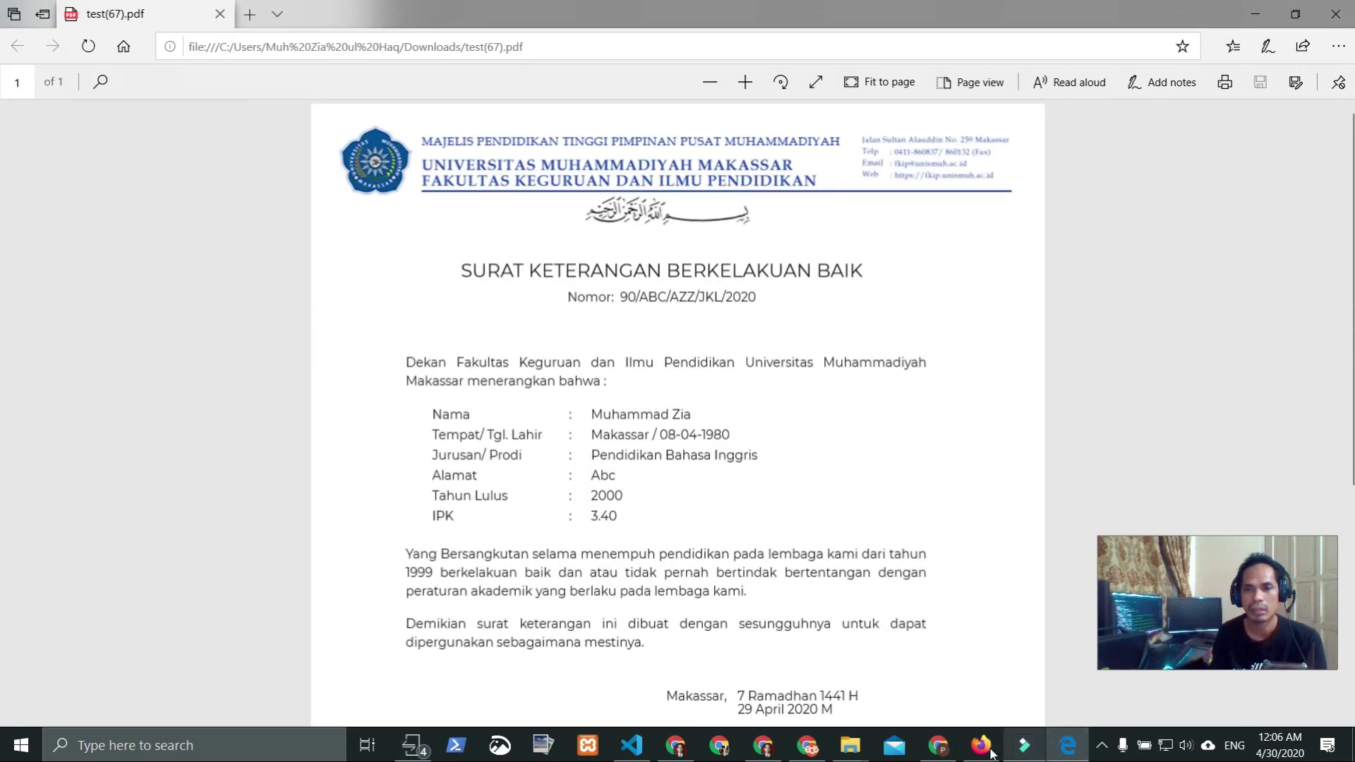
left_click(416, 745)
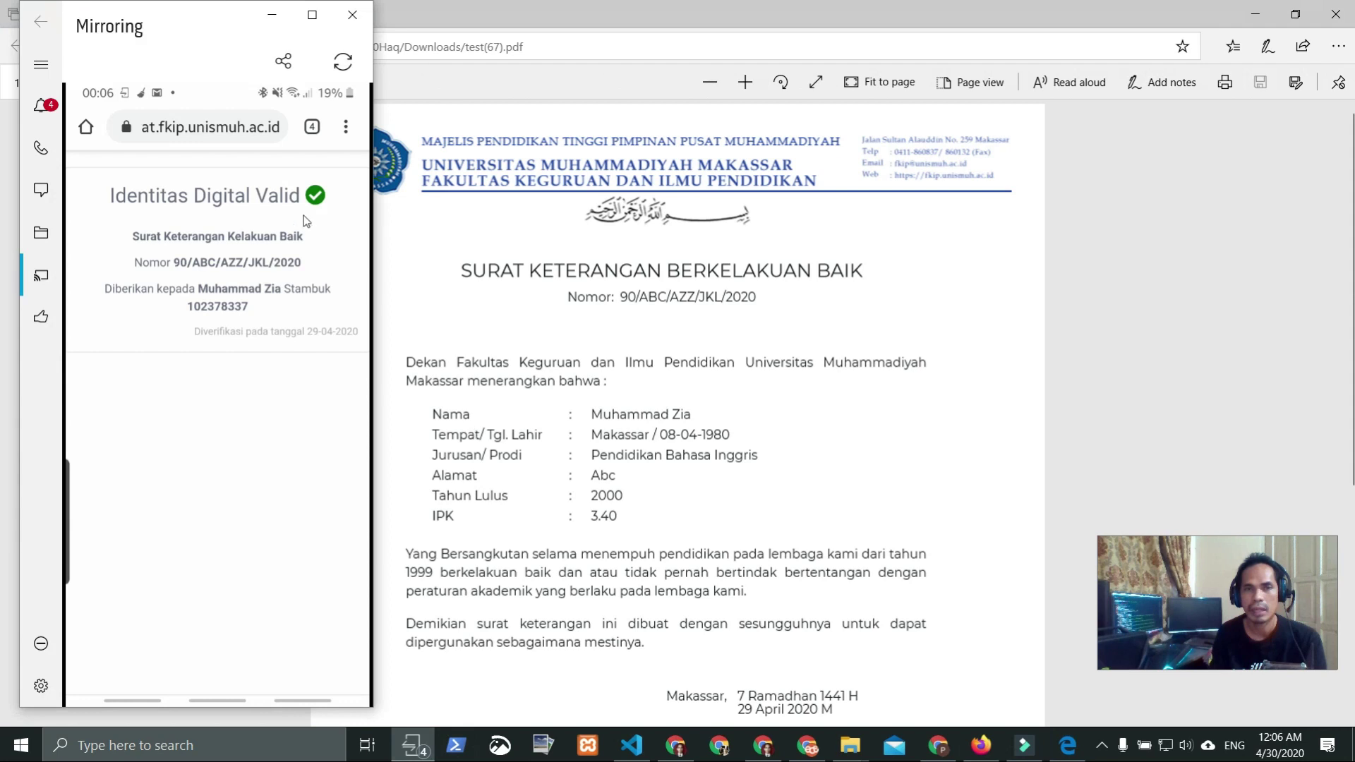